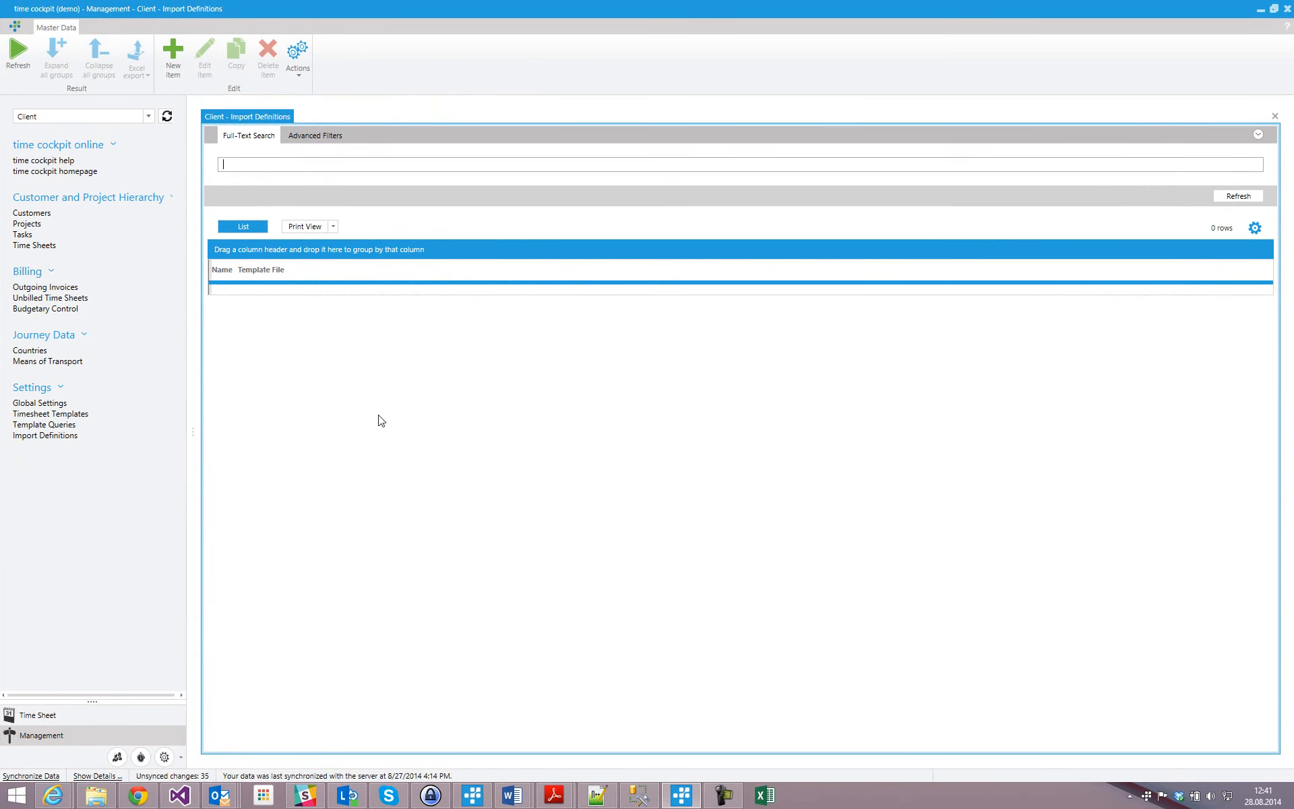
Open the Countries list and dock it side by side with the Import Definitions list.
left_click(36, 351)
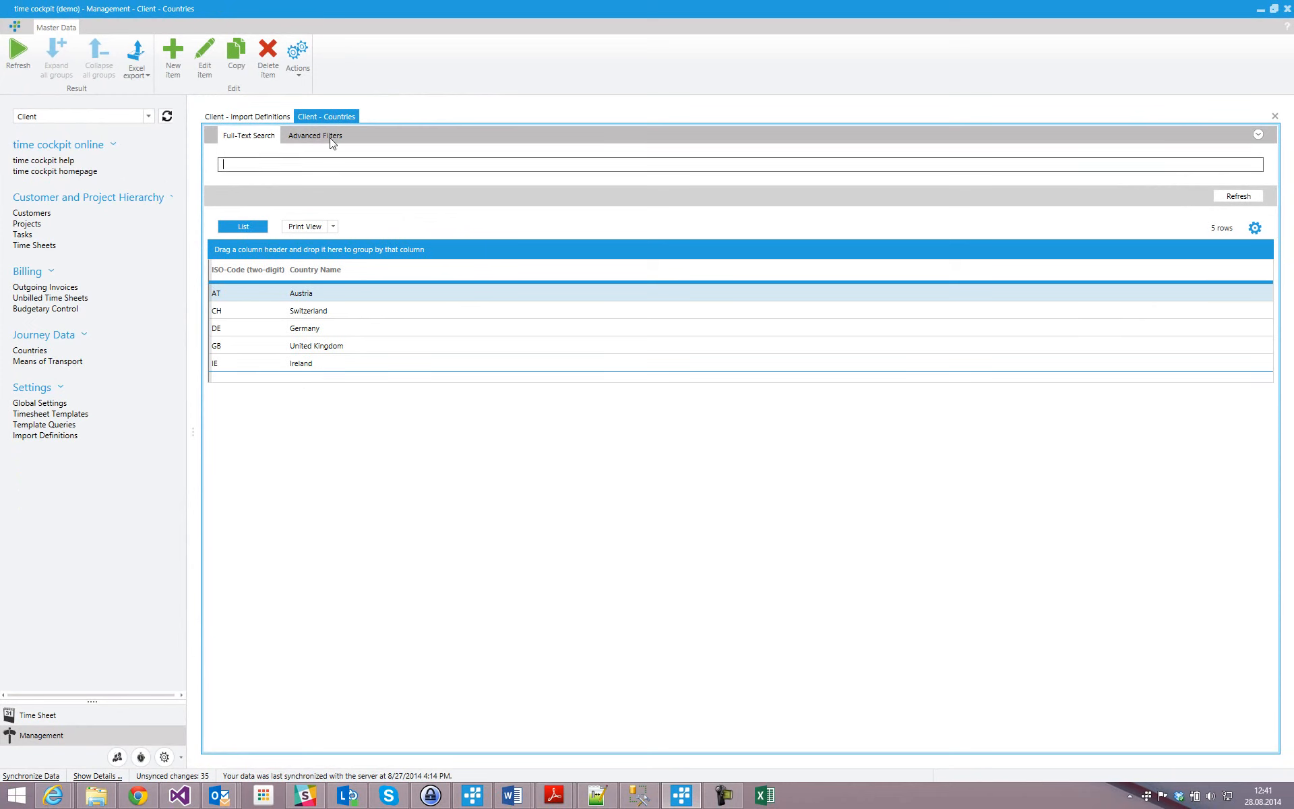
double_click(327, 117)
left_click_drag(687, 405, 742, 428)
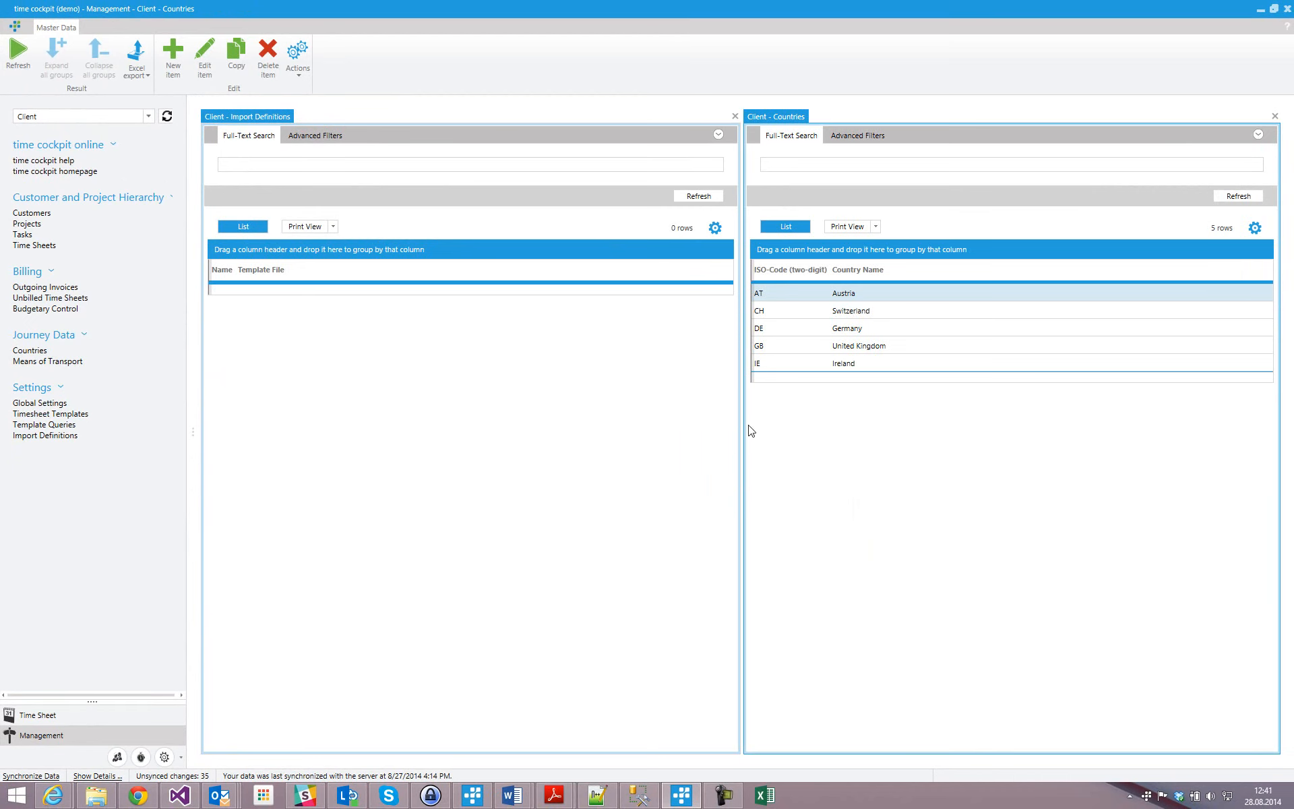
left_click(531, 427)
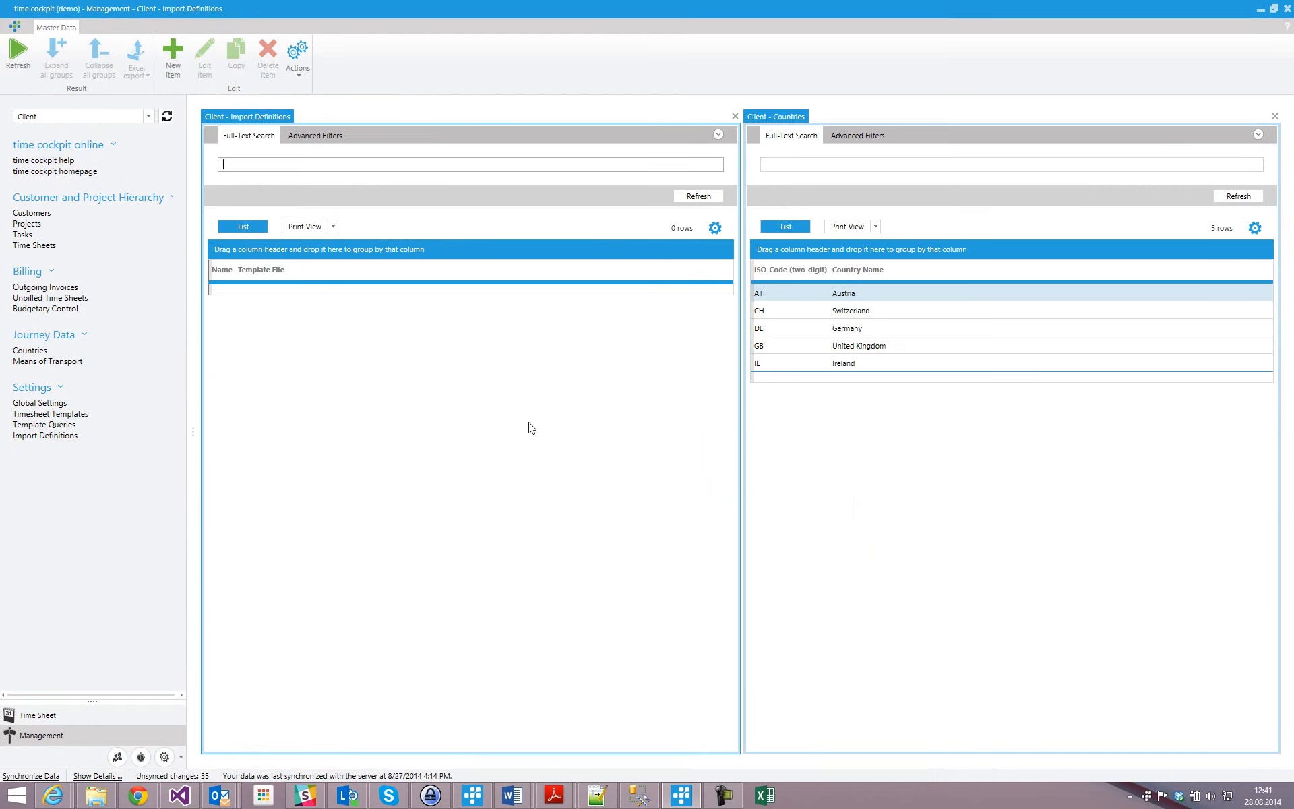
Open the recent workbook Countries.xlsx in Excel and examine its ISO and Name rows.
right_click(764, 795)
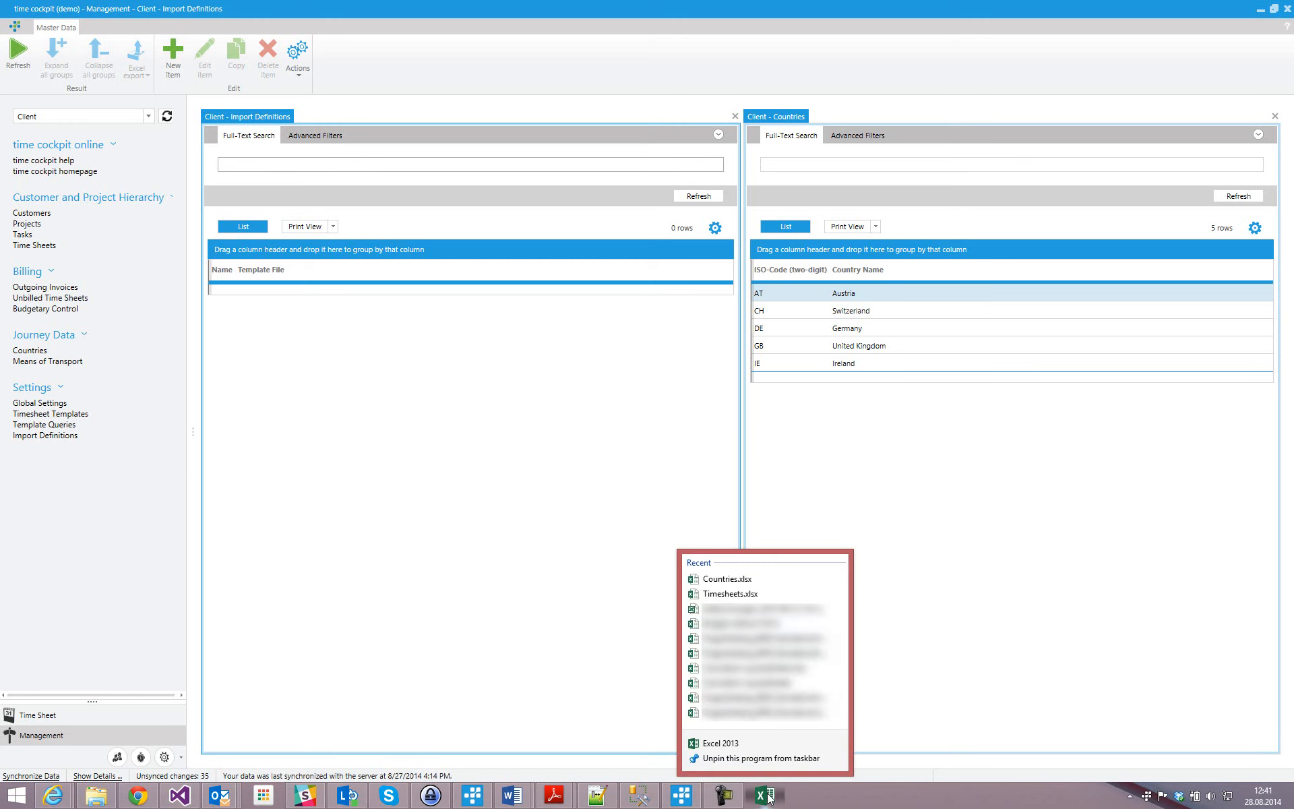
left_click(733, 580)
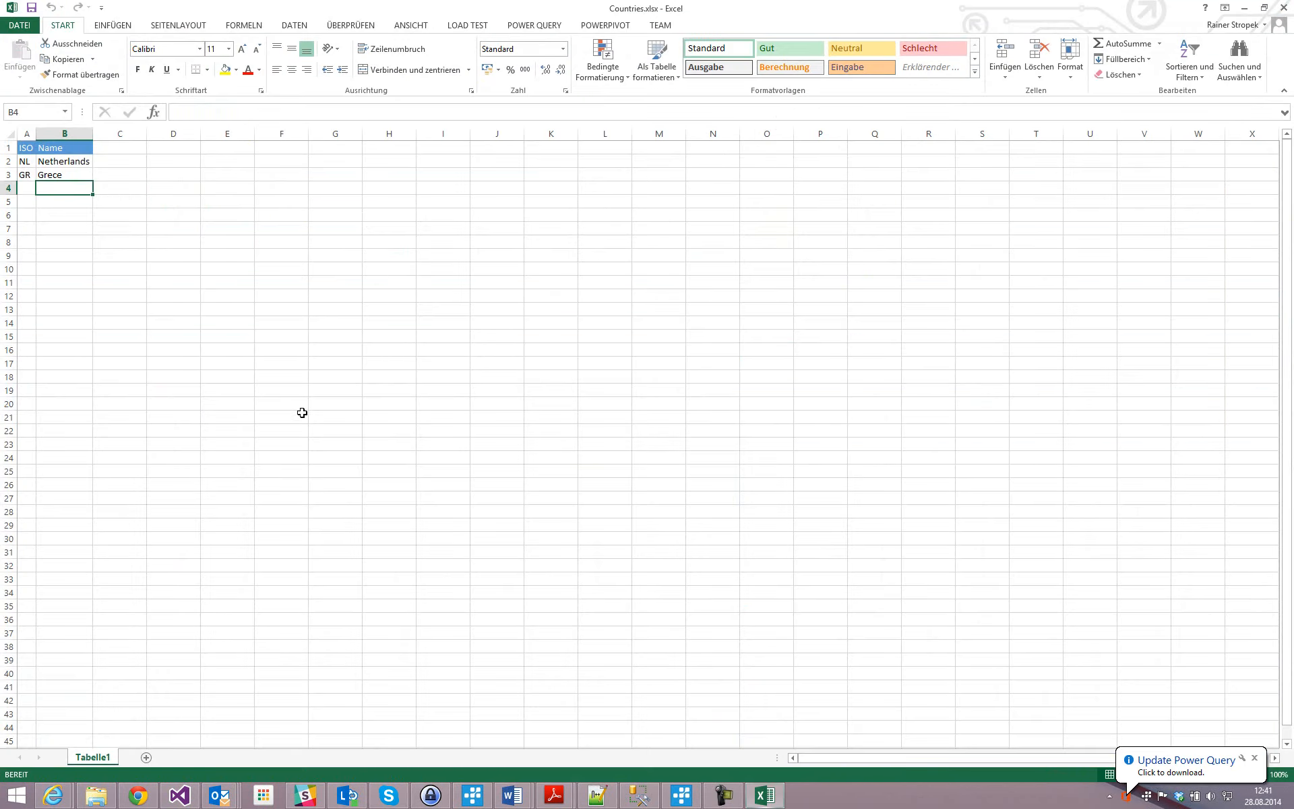
left_click(54, 162)
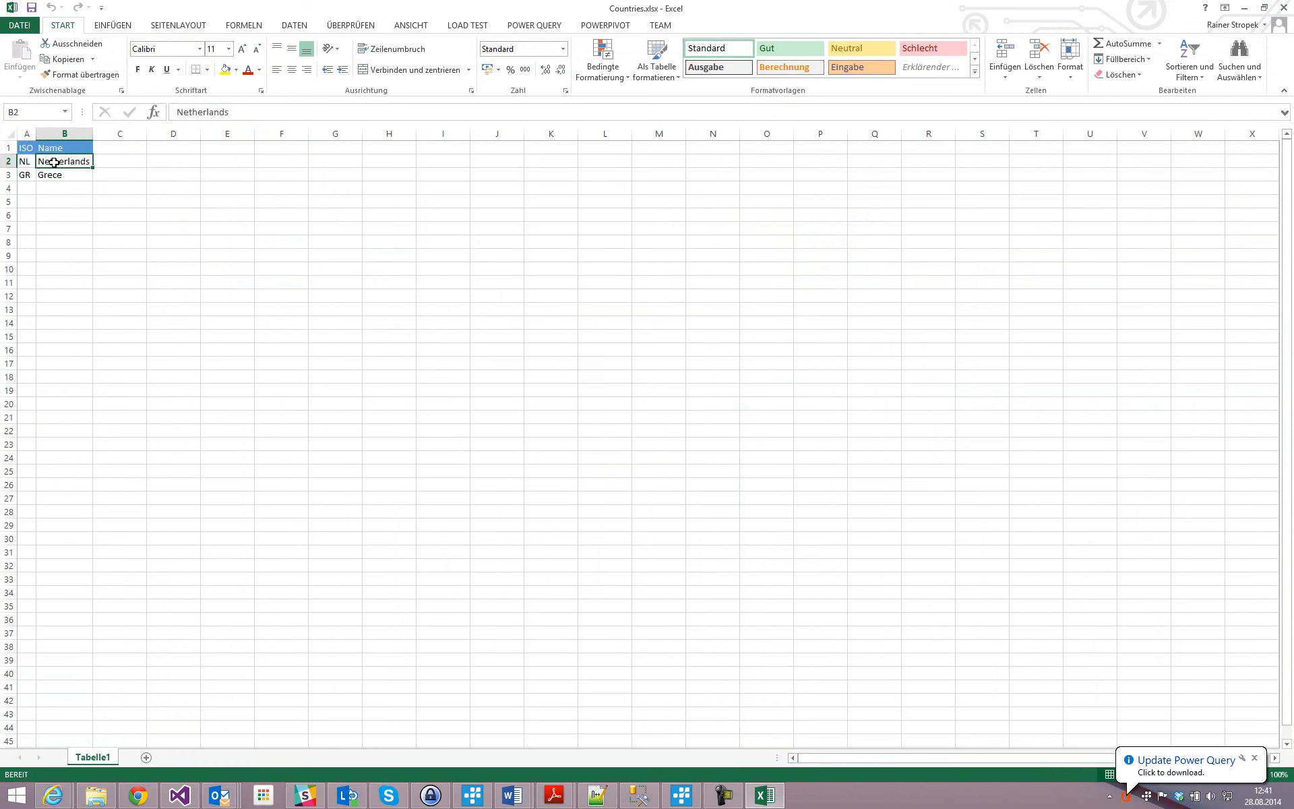
left_click(57, 176)
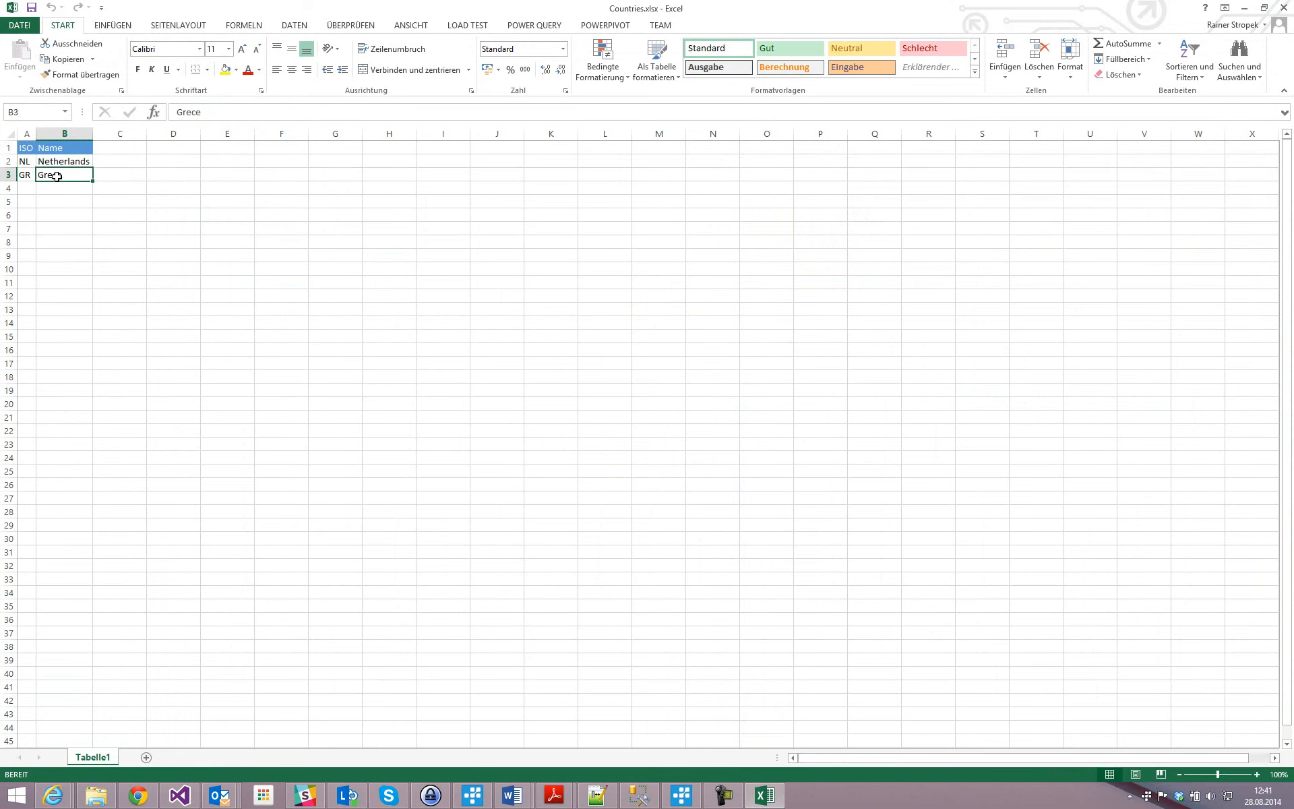
left_click_drag(9, 161, 9, 174)
left_click(51, 199)
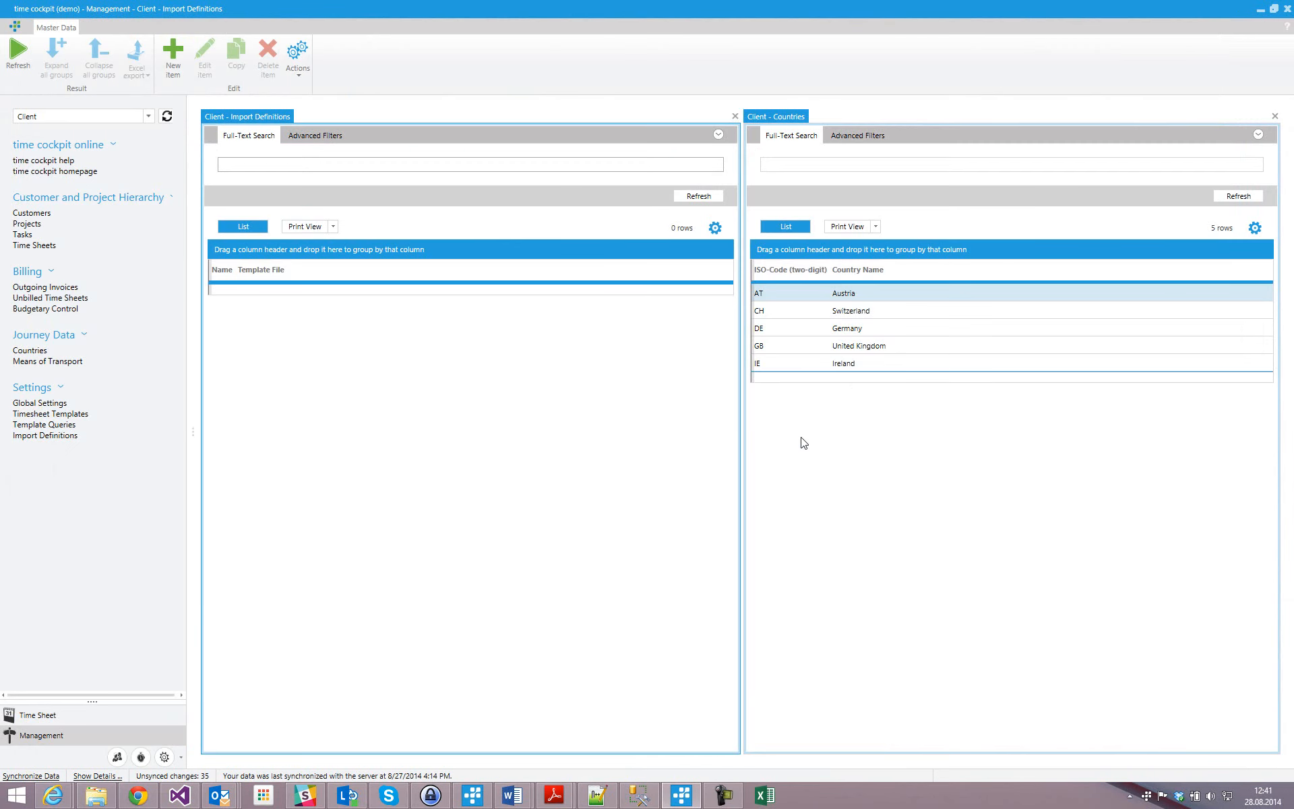
Back in time cockpit, create an import definition named "Countries import" with log saving turned off.
left_click(174, 56)
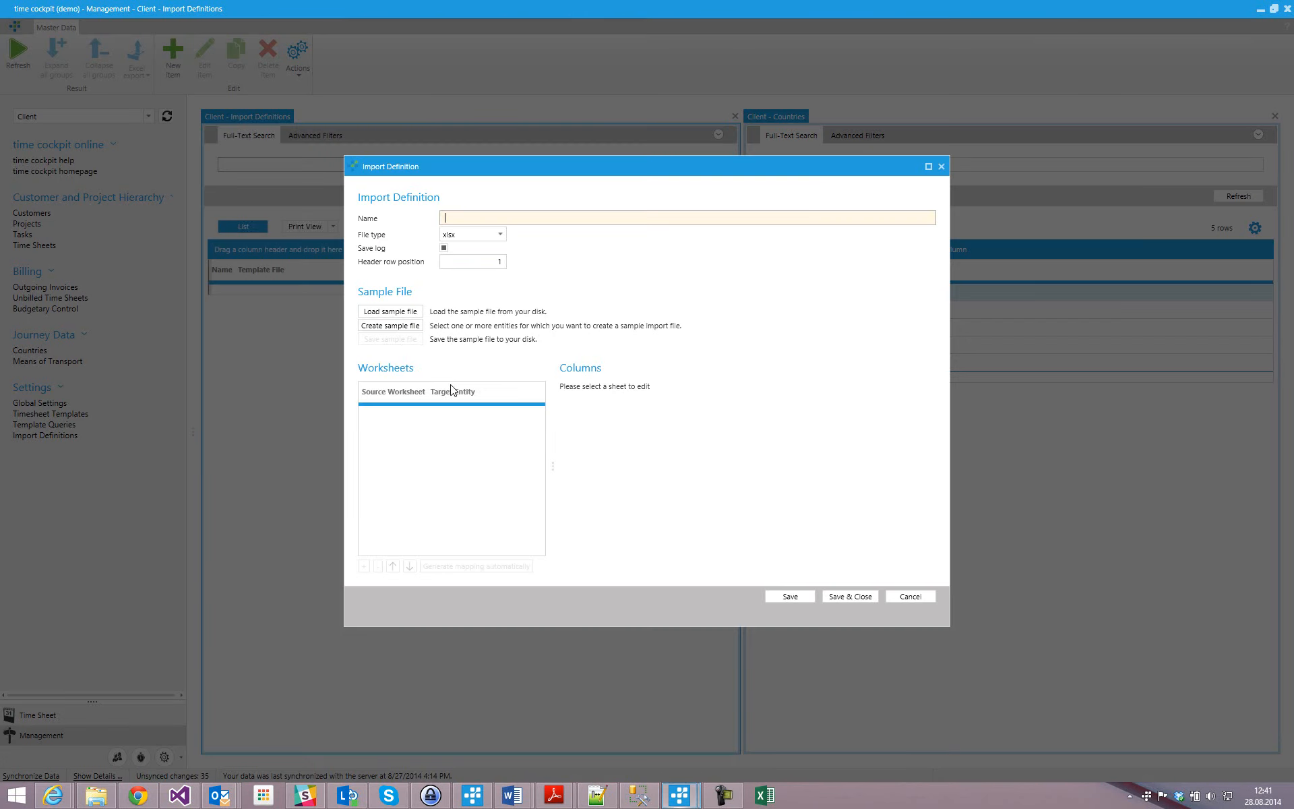
type("Count")
type("rie")
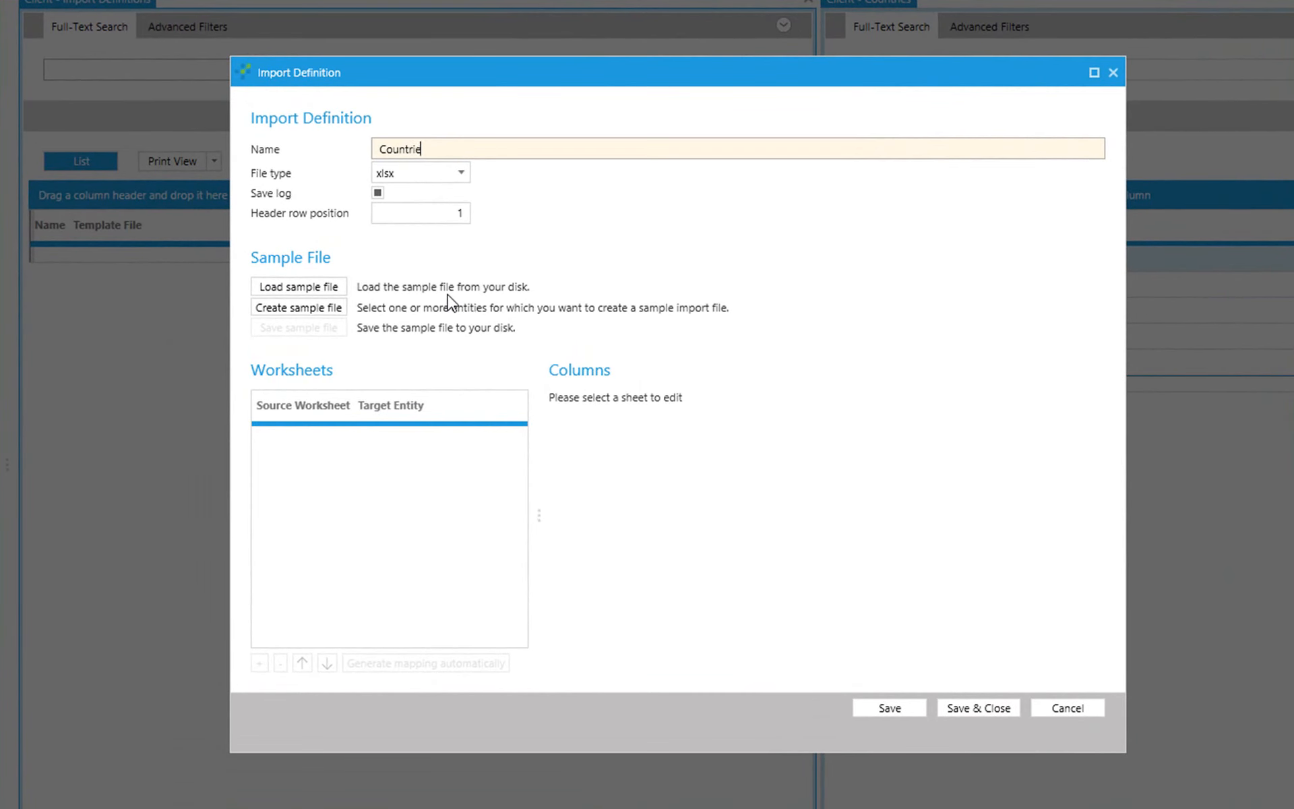
type("s import")
left_click(377, 194)
Load Countries.xlsx from the temp folder as the definition's sample file.
left_click(307, 288)
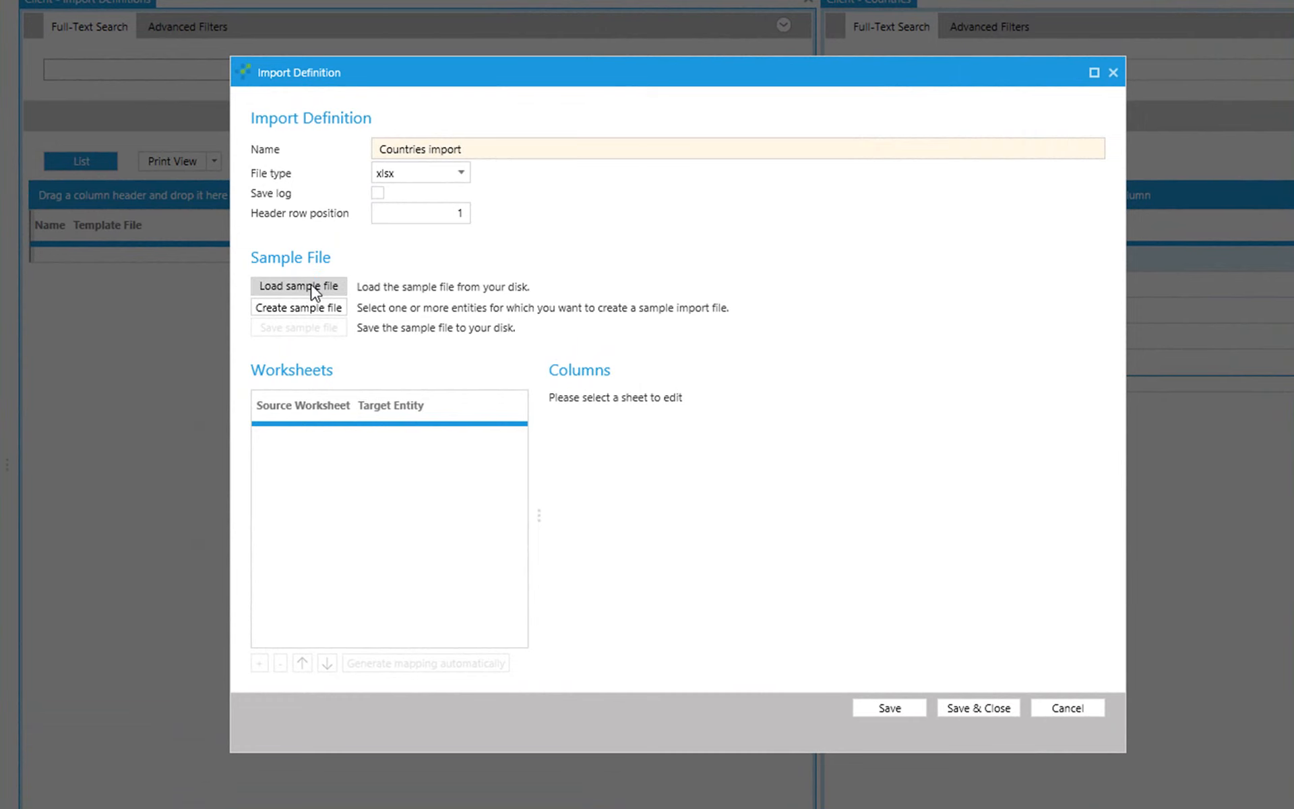
type("count")
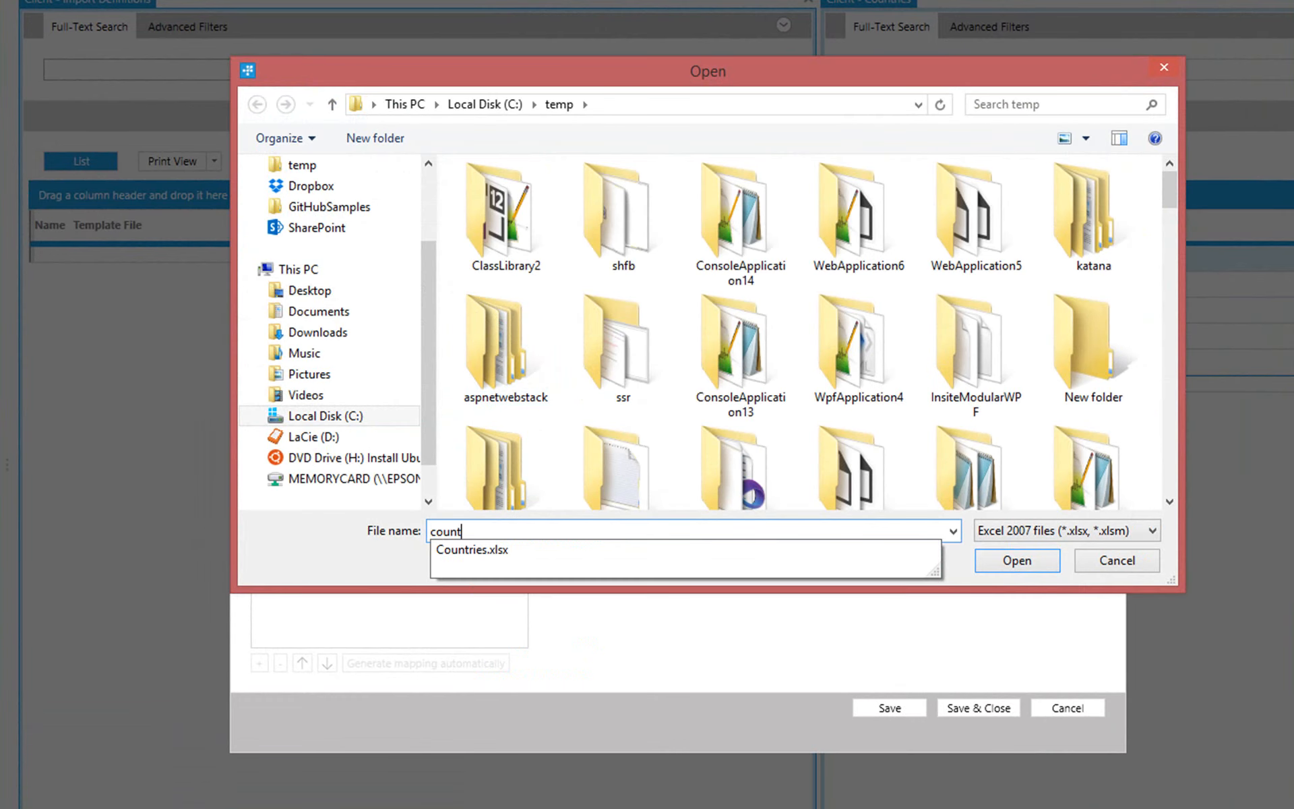
key("Down")
key("Return")
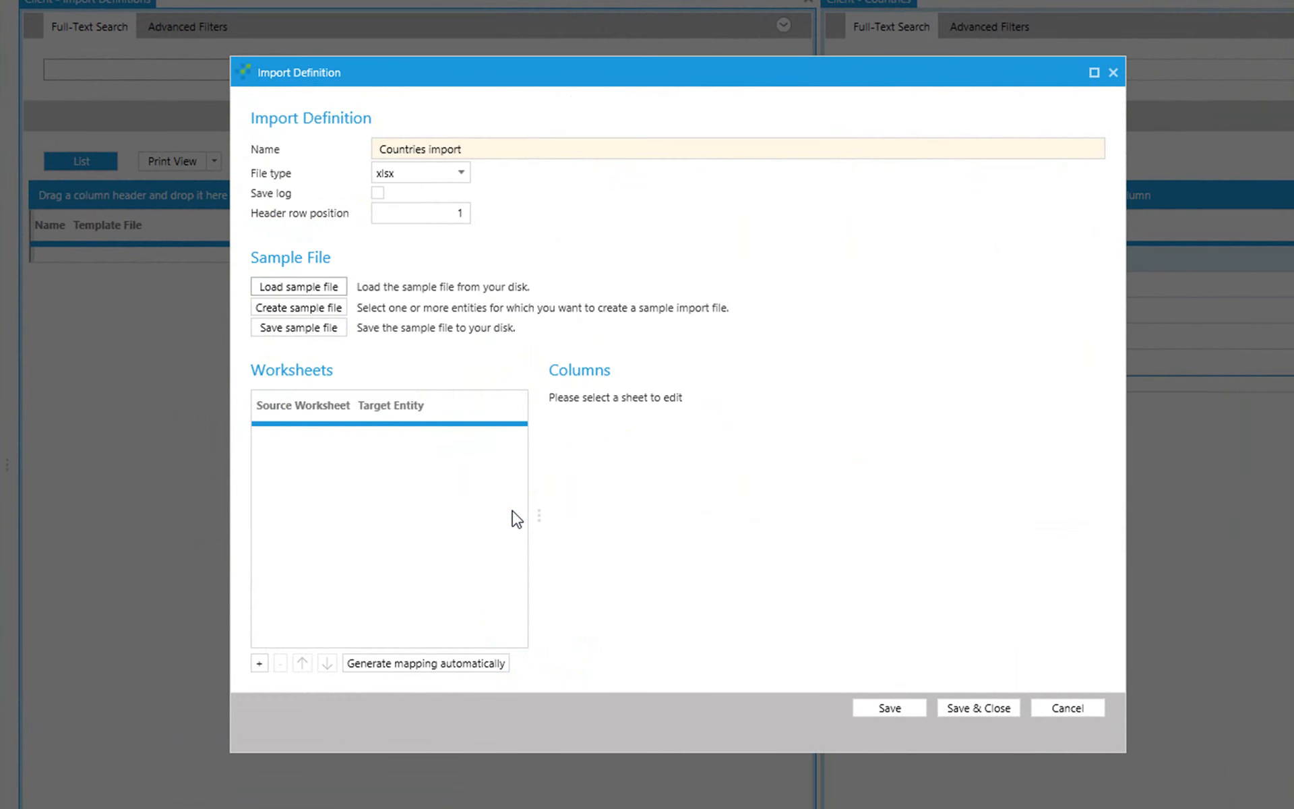
Add a worksheet mapping from source worksheet Tabelle1 to the target entity Country.
left_click(259, 669)
left_click(314, 443)
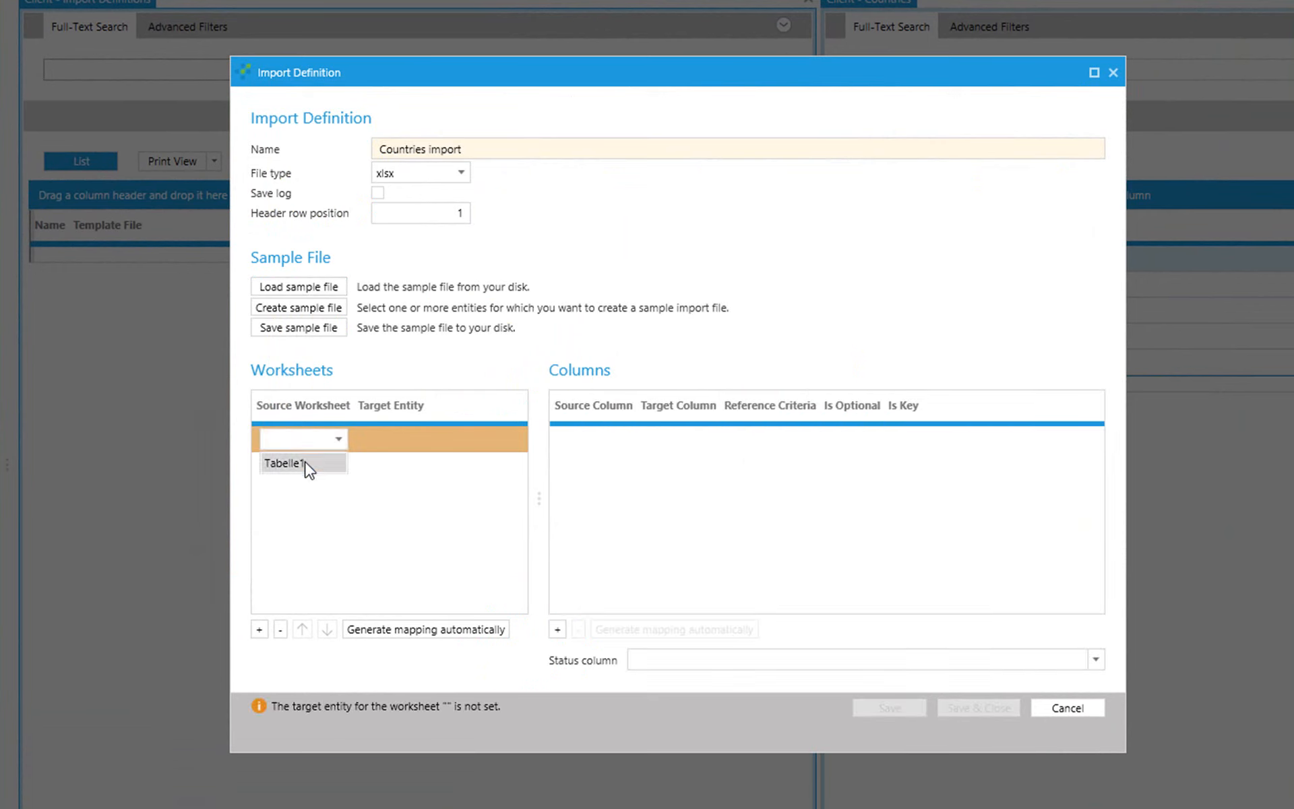
left_click(303, 463)
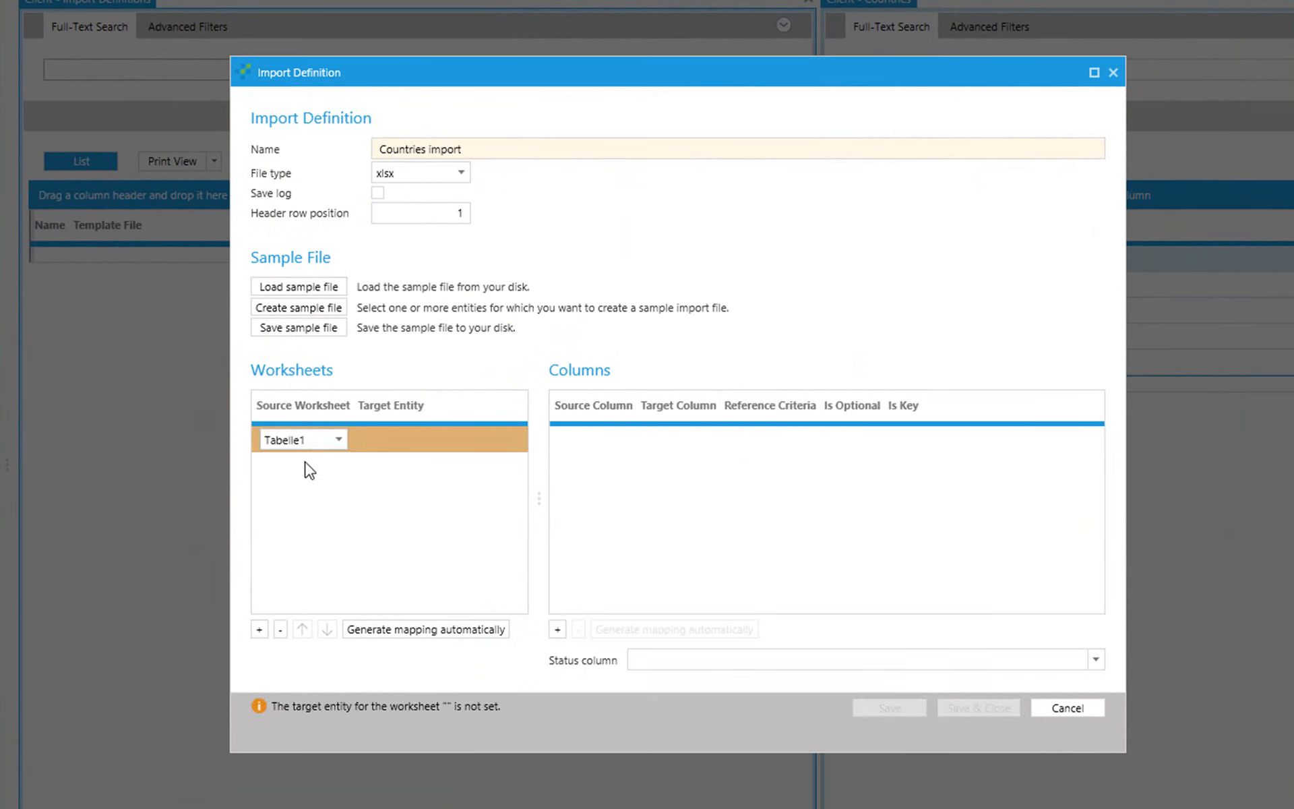
left_click(401, 440)
left_click(412, 440)
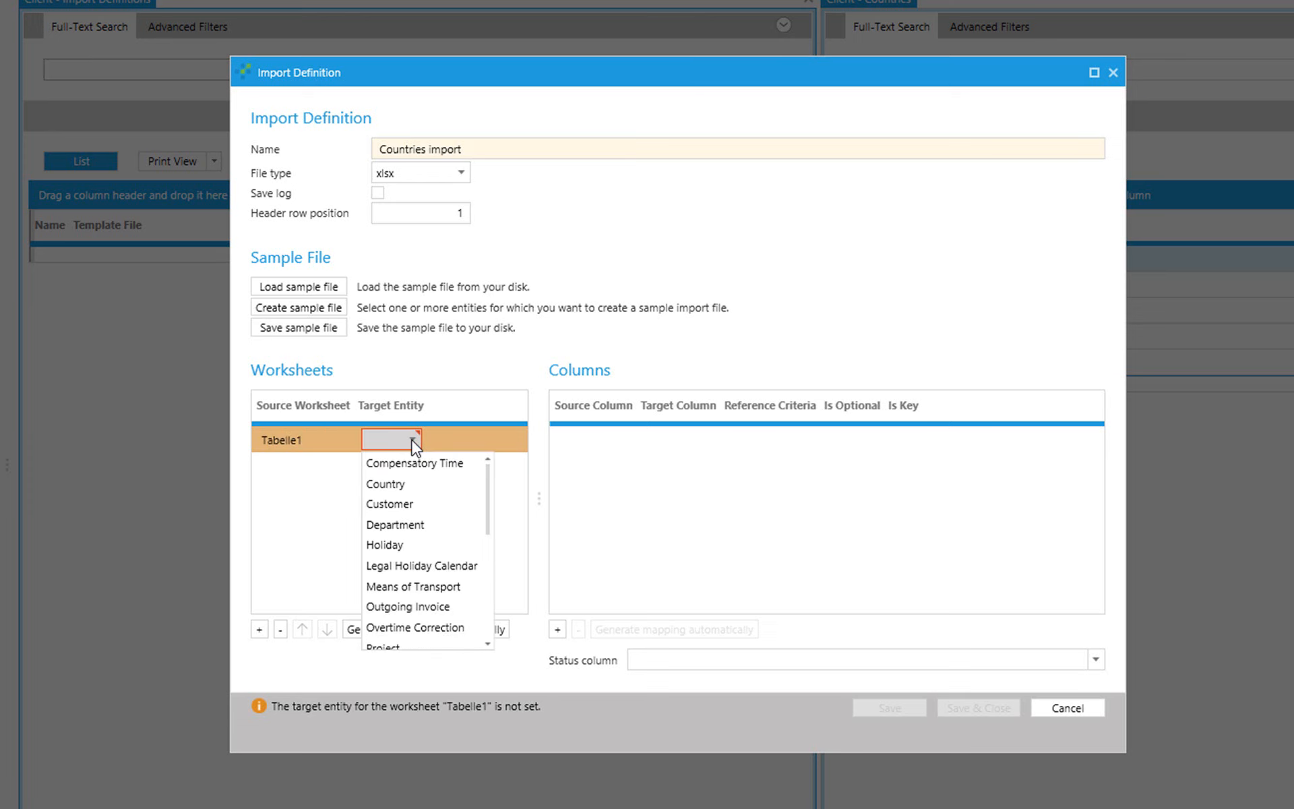
left_click(422, 483)
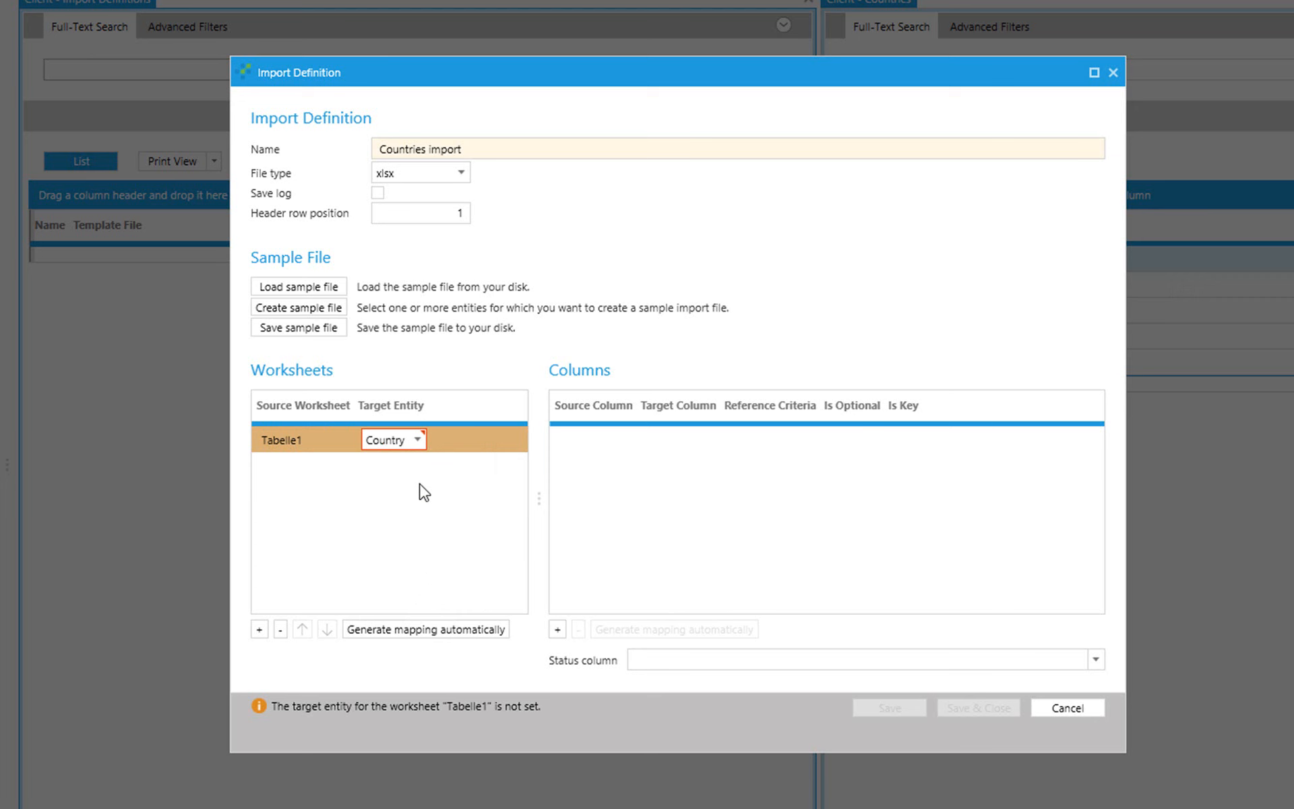
left_click(424, 492)
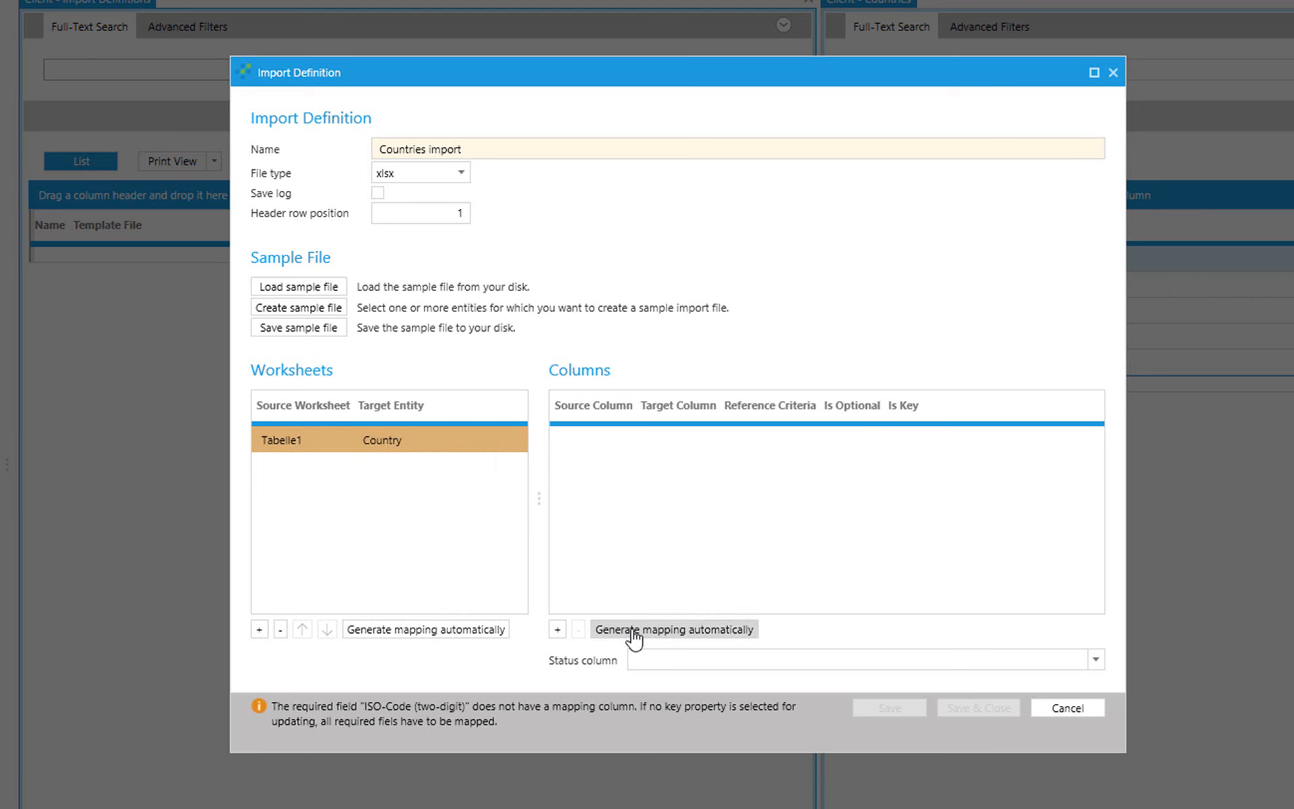
Generate the column mapping automatically, then map ISO to ISO-Code (two-digit) and Name to Country Name.
left_click(607, 630)
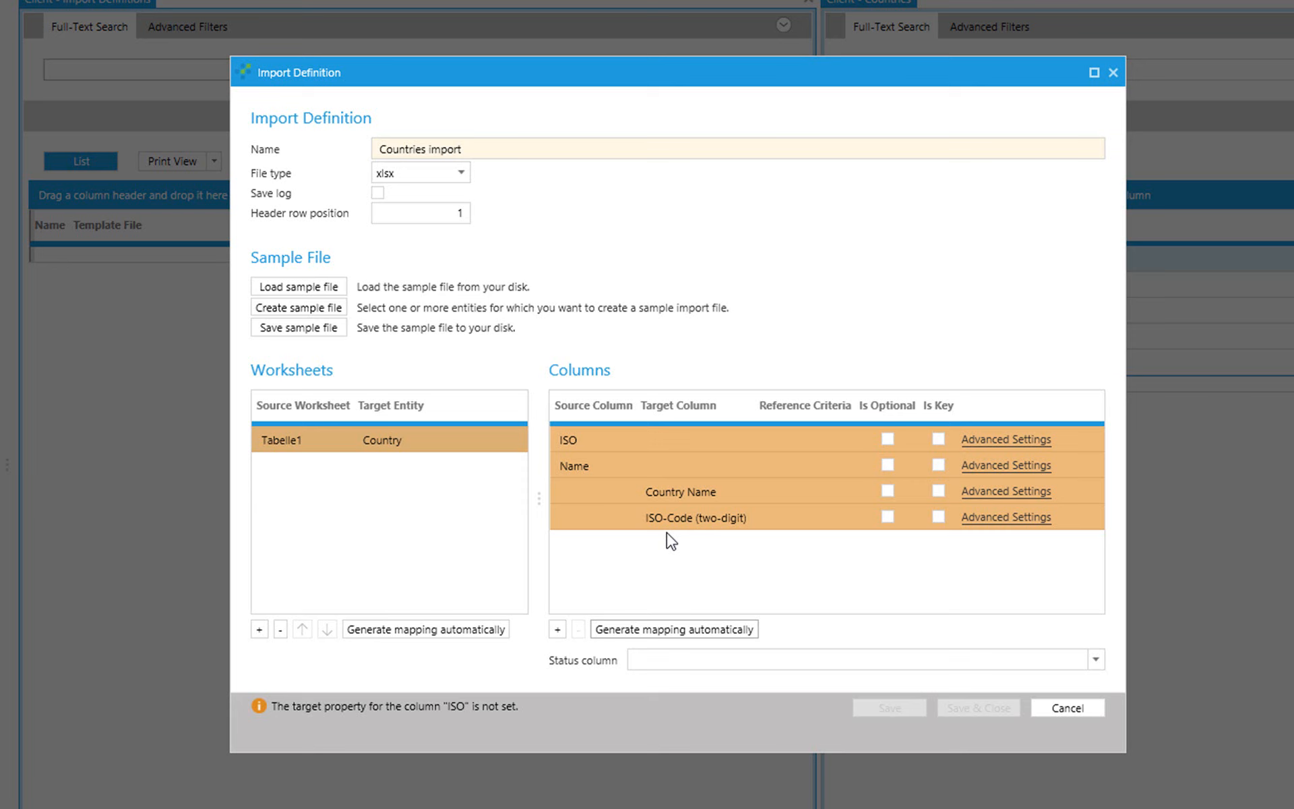
left_click(679, 437)
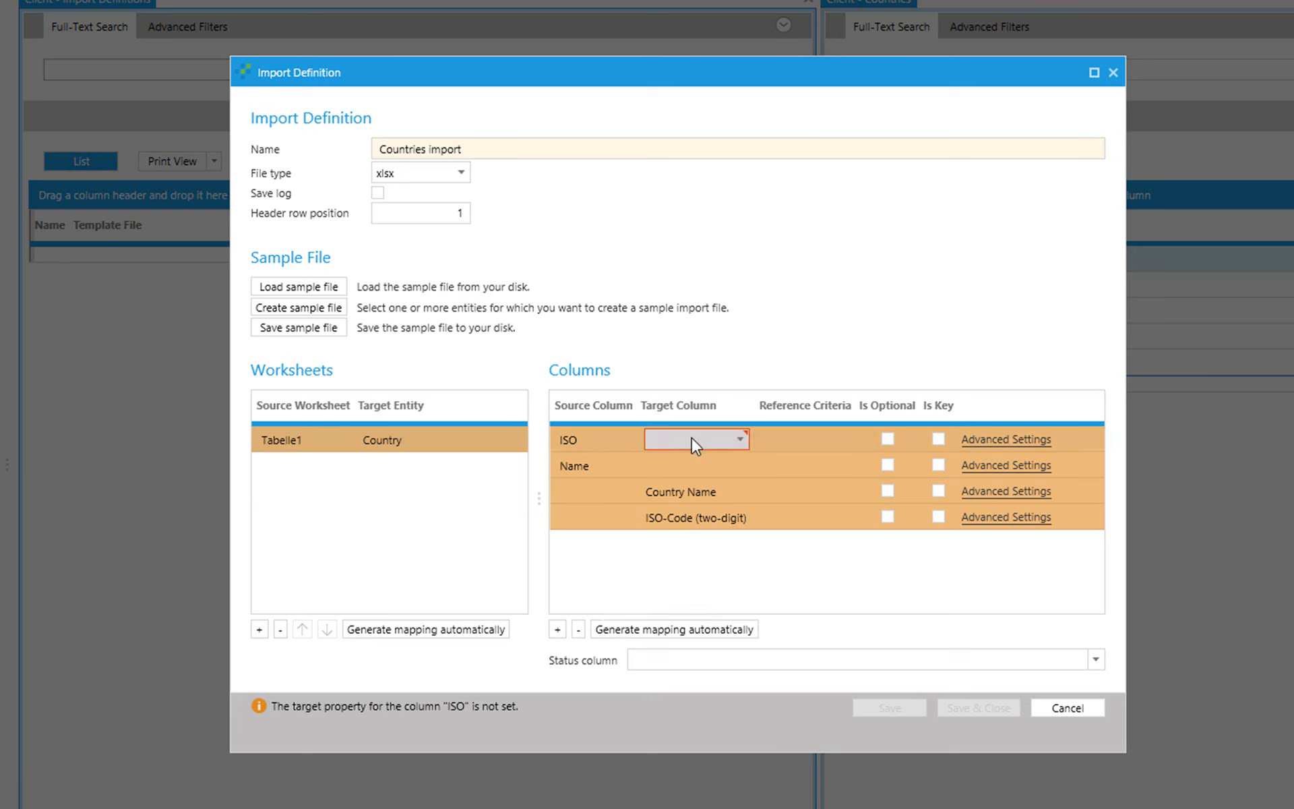
left_click(691, 438)
left_click(691, 483)
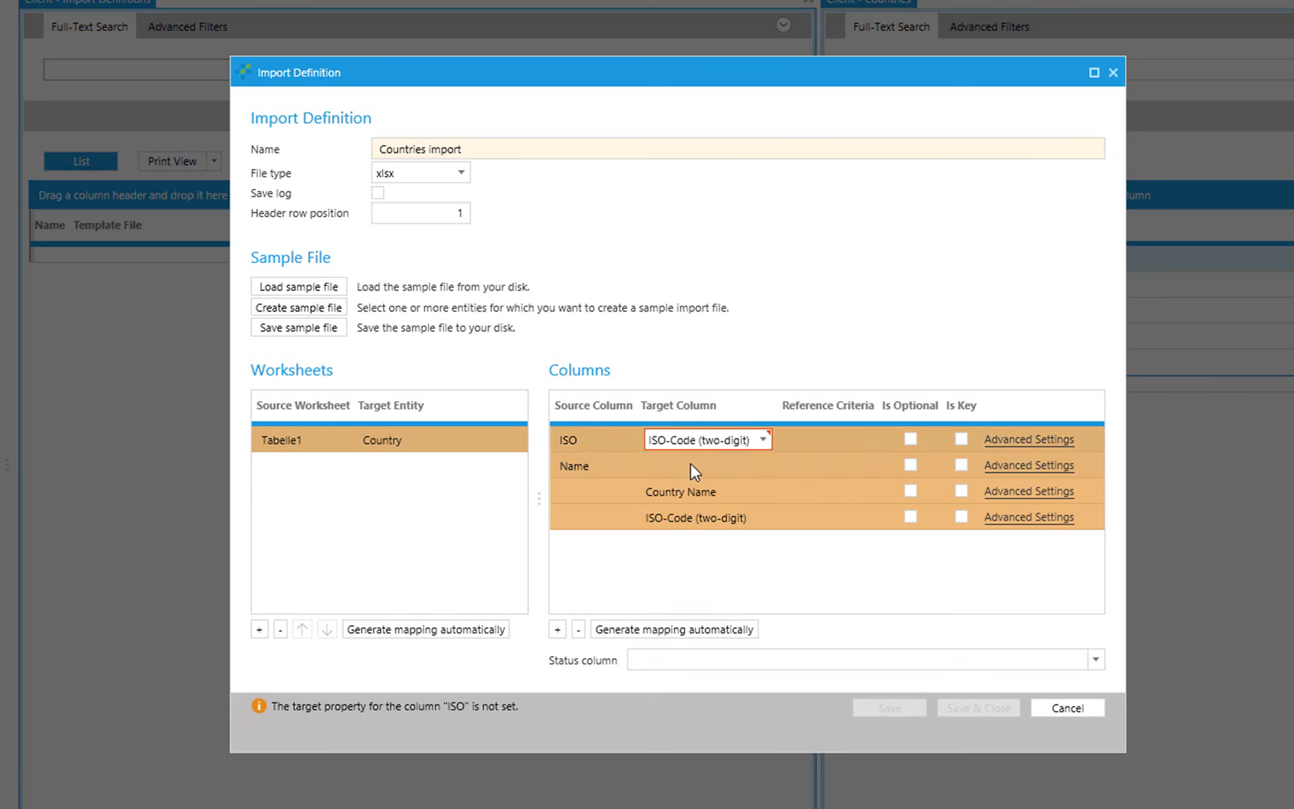
left_click(691, 465)
left_click(692, 466)
left_click(693, 490)
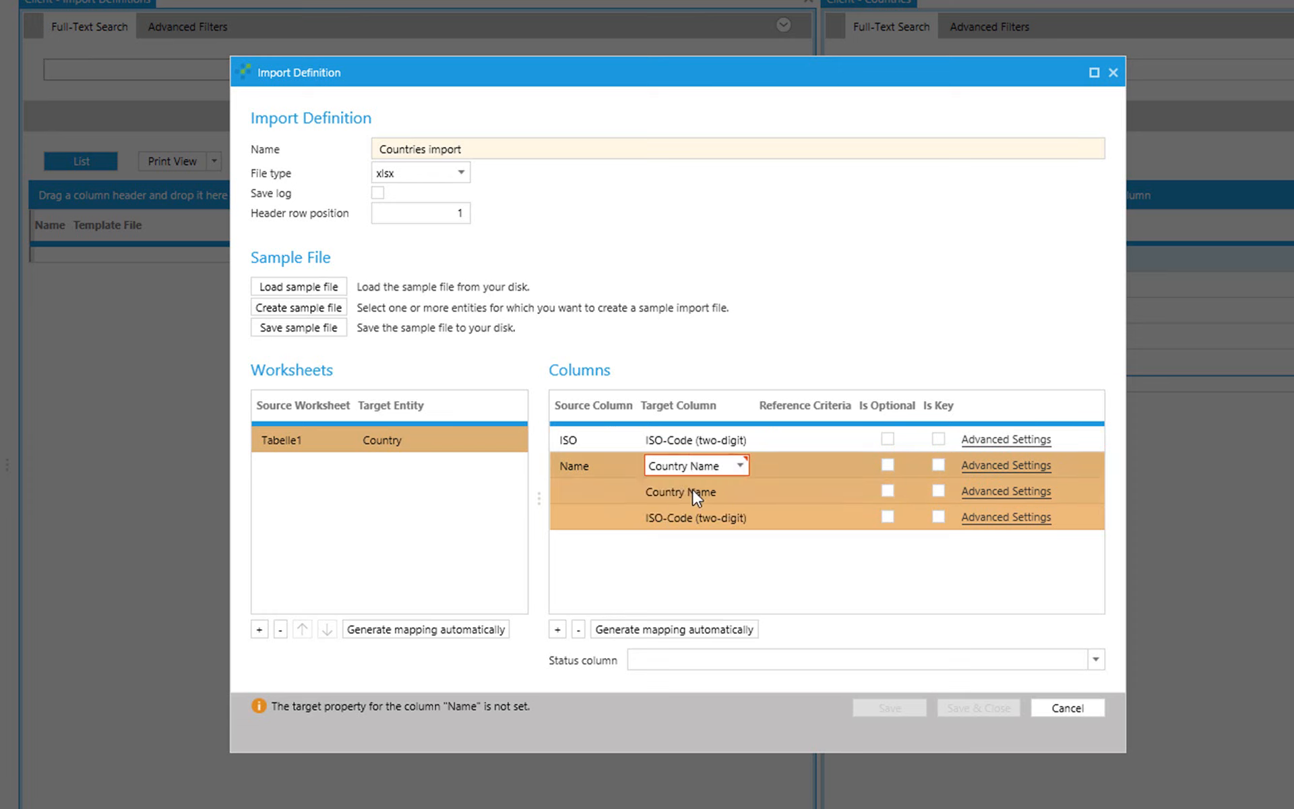
Remove the two column mappings without a source column, then save and close the import definition.
left_click(774, 497)
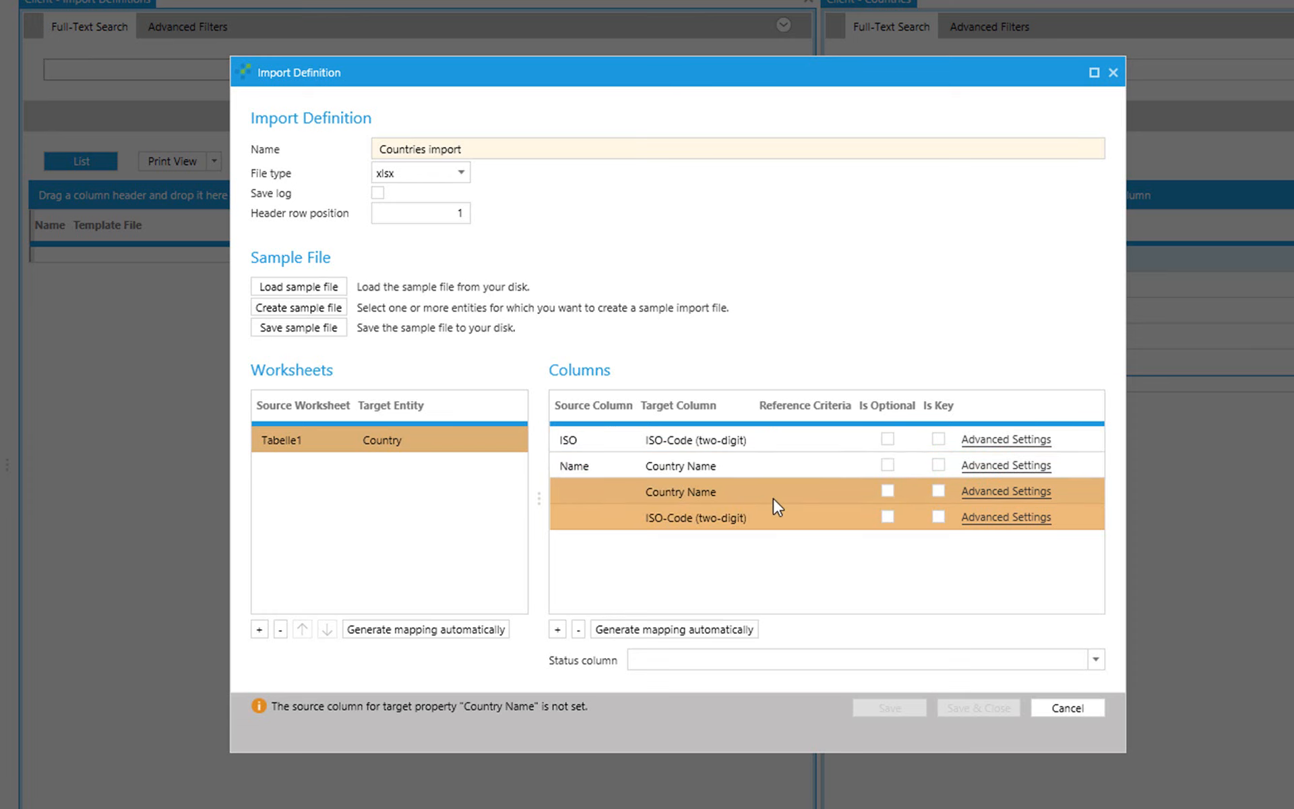
left_click(578, 630)
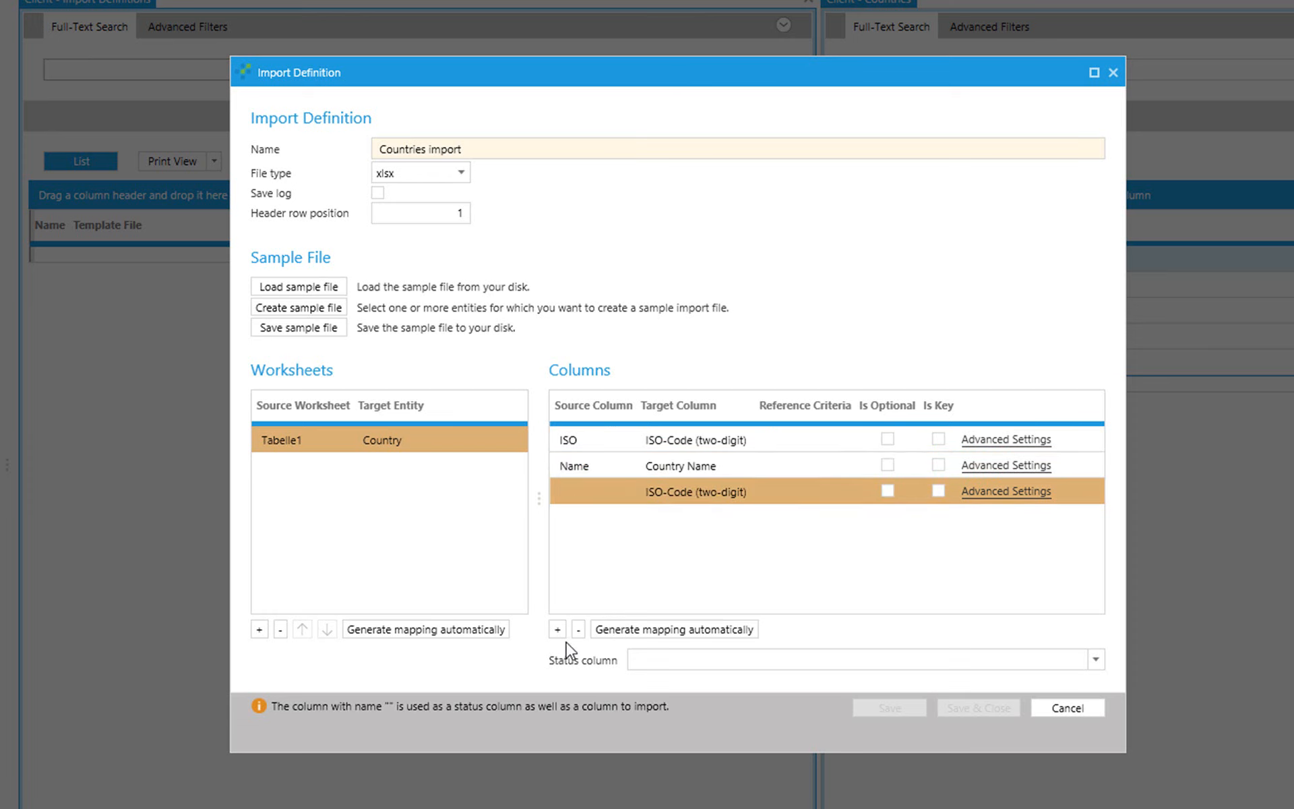
left_click(578, 629)
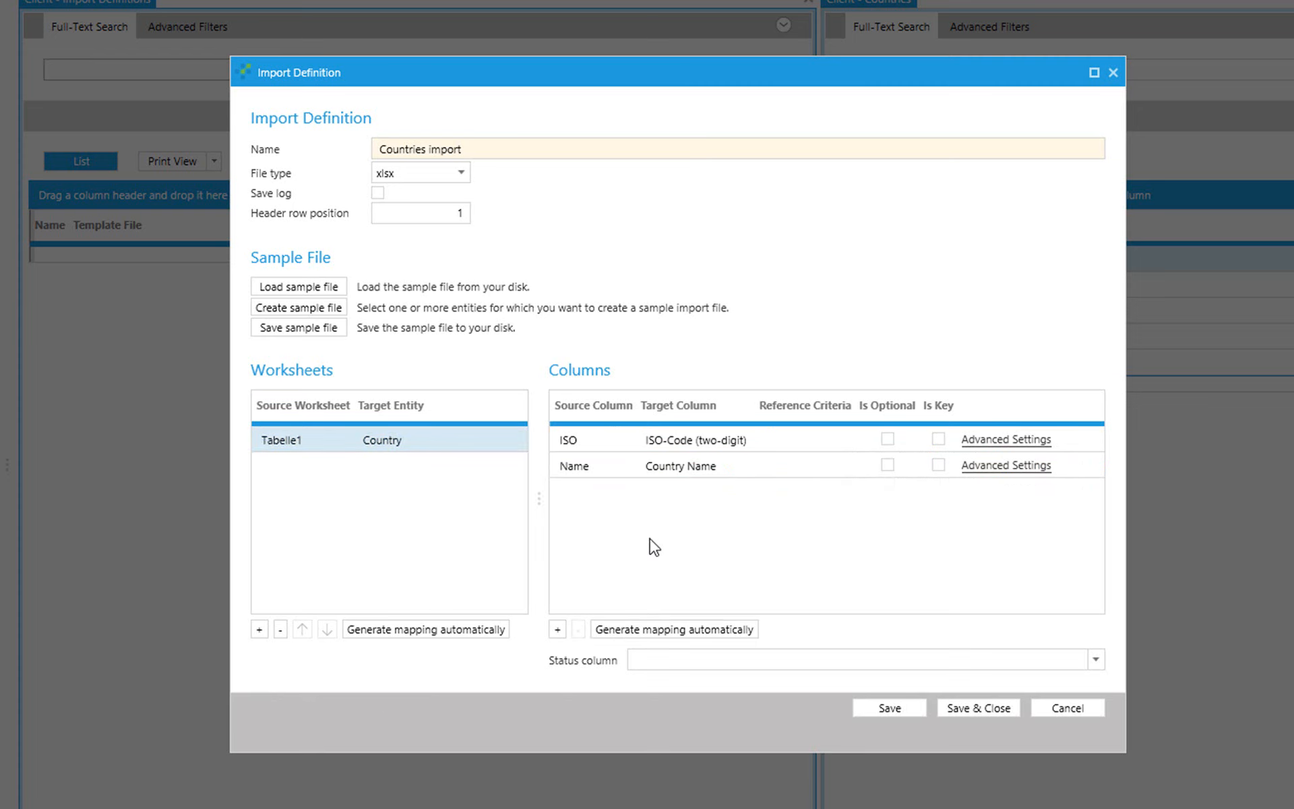
left_click(980, 709)
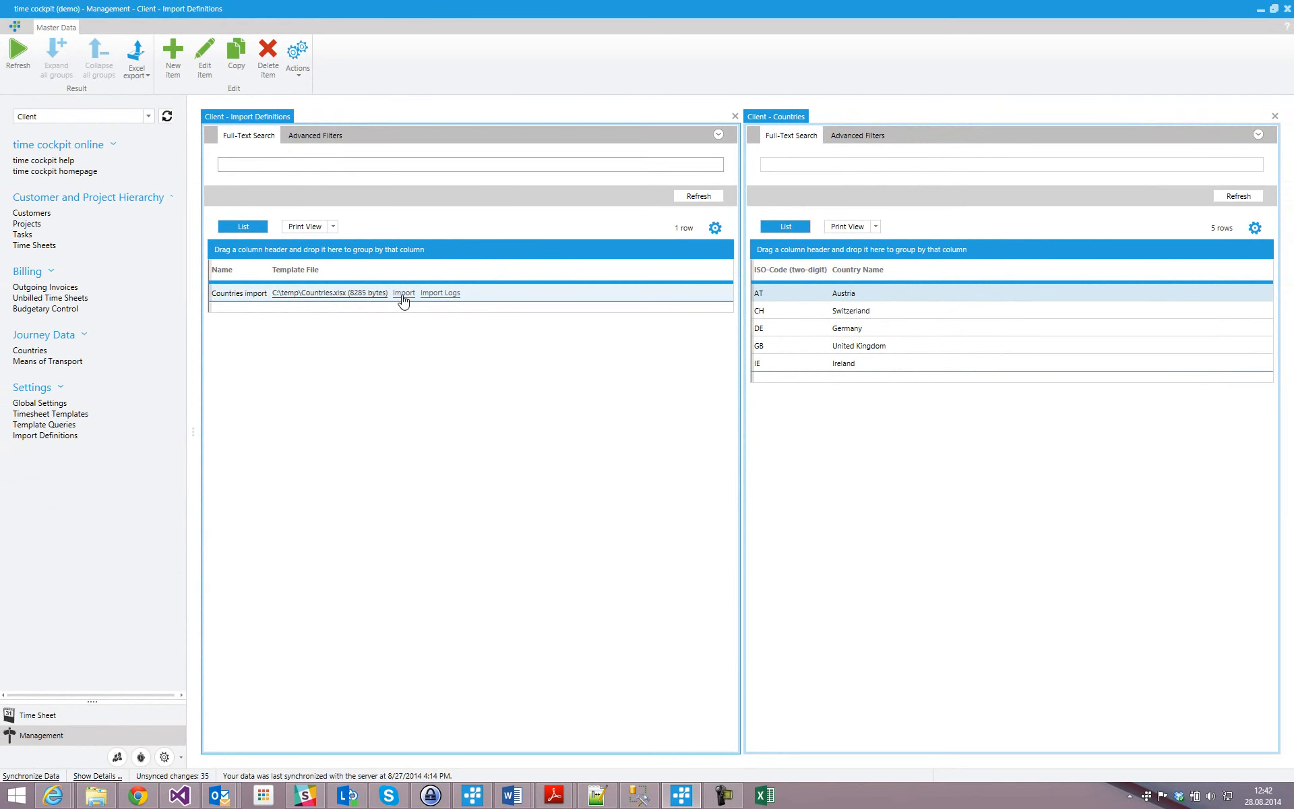
Start the import for the Countries import definition and select Countries.xlsx as its source file.
left_click(404, 294)
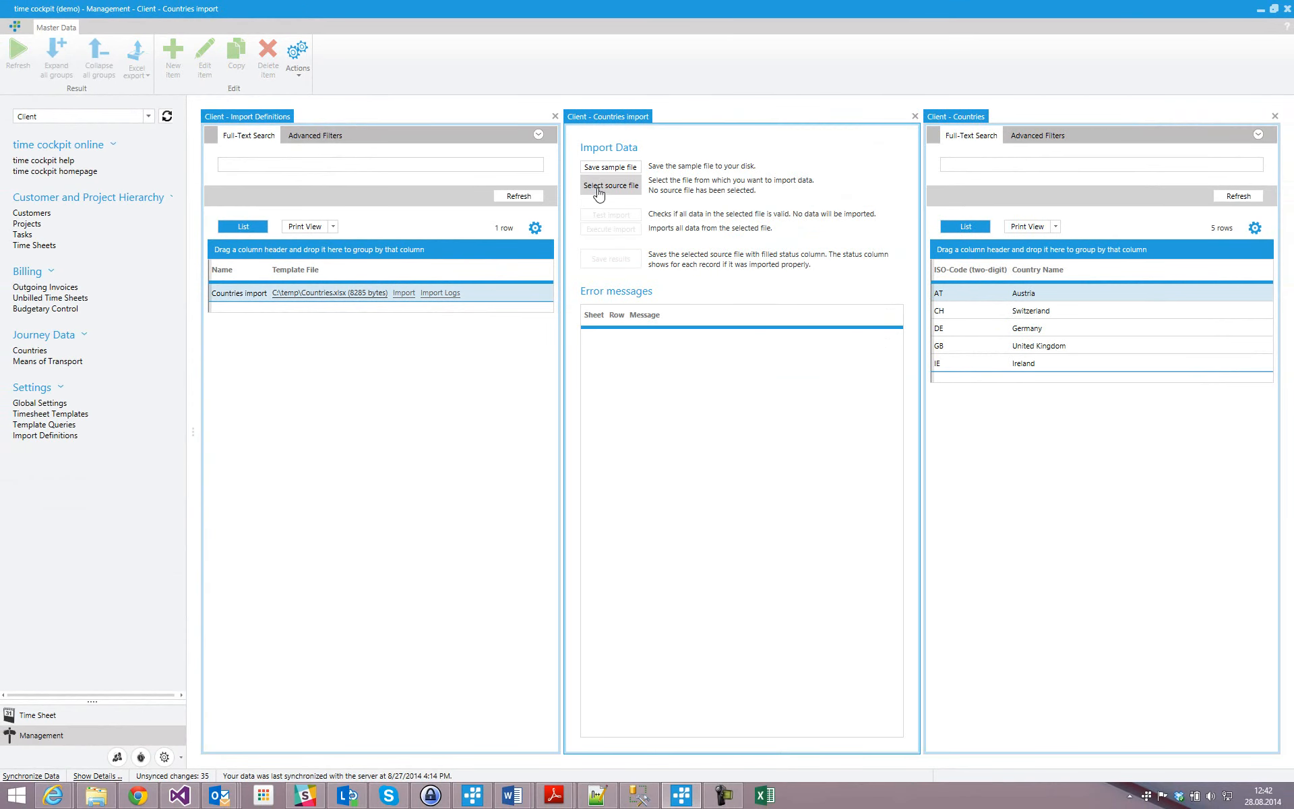
left_click(610, 185)
type("Countries.xlsx")
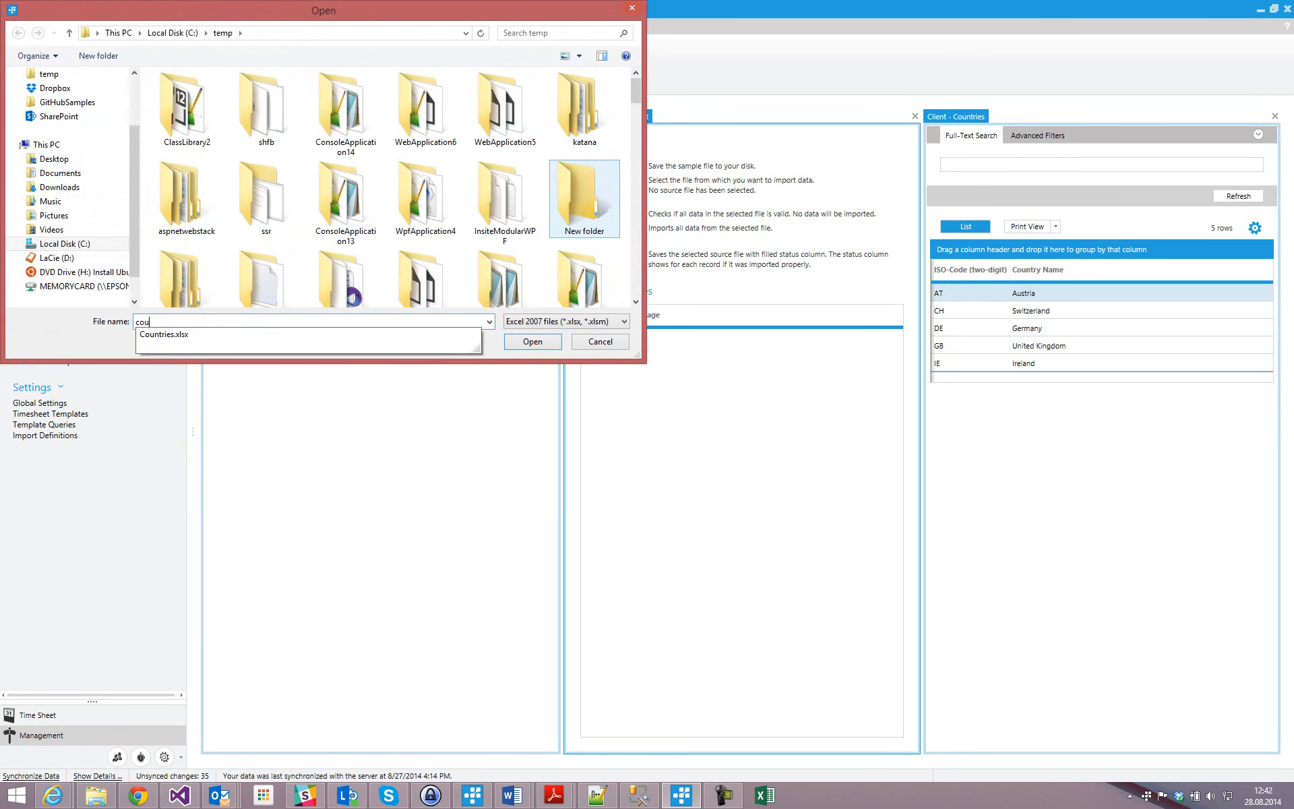
key("Return")
left_click(606, 184)
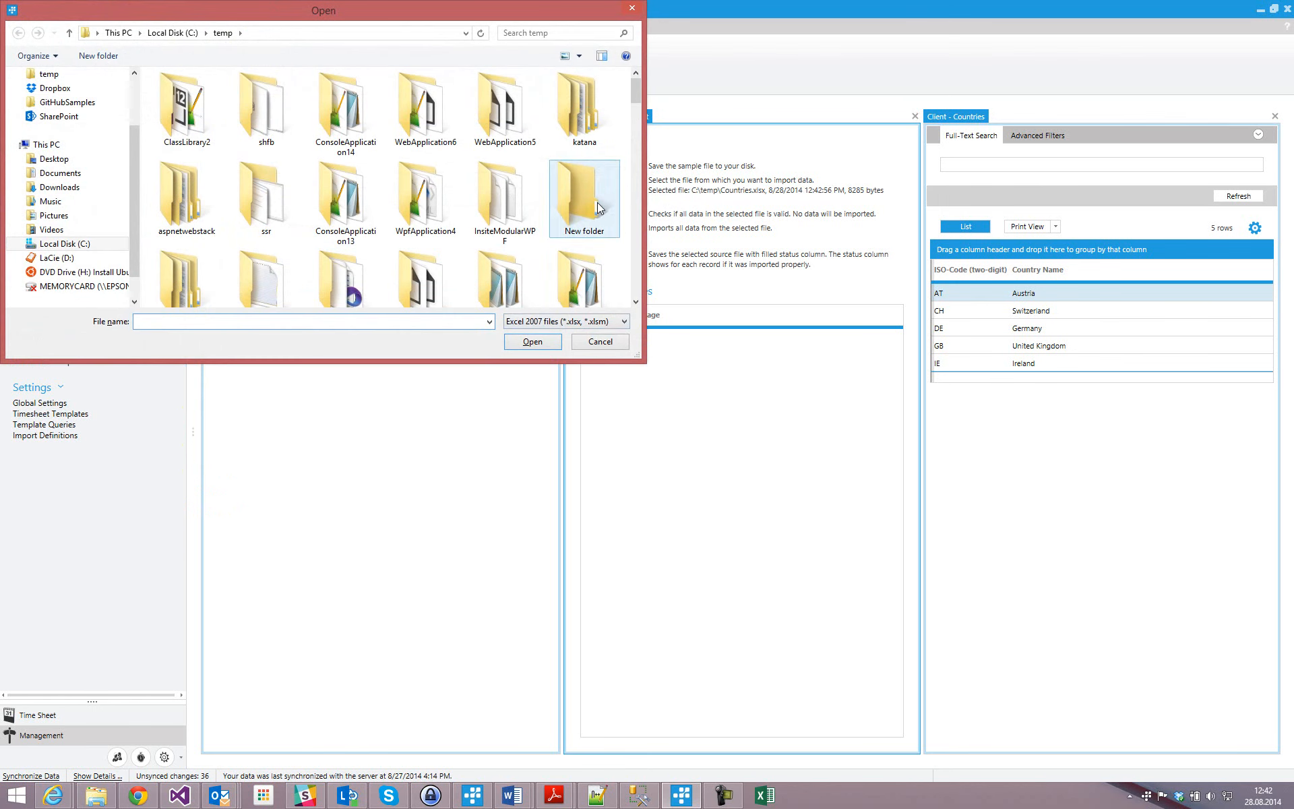
left_click(600, 341)
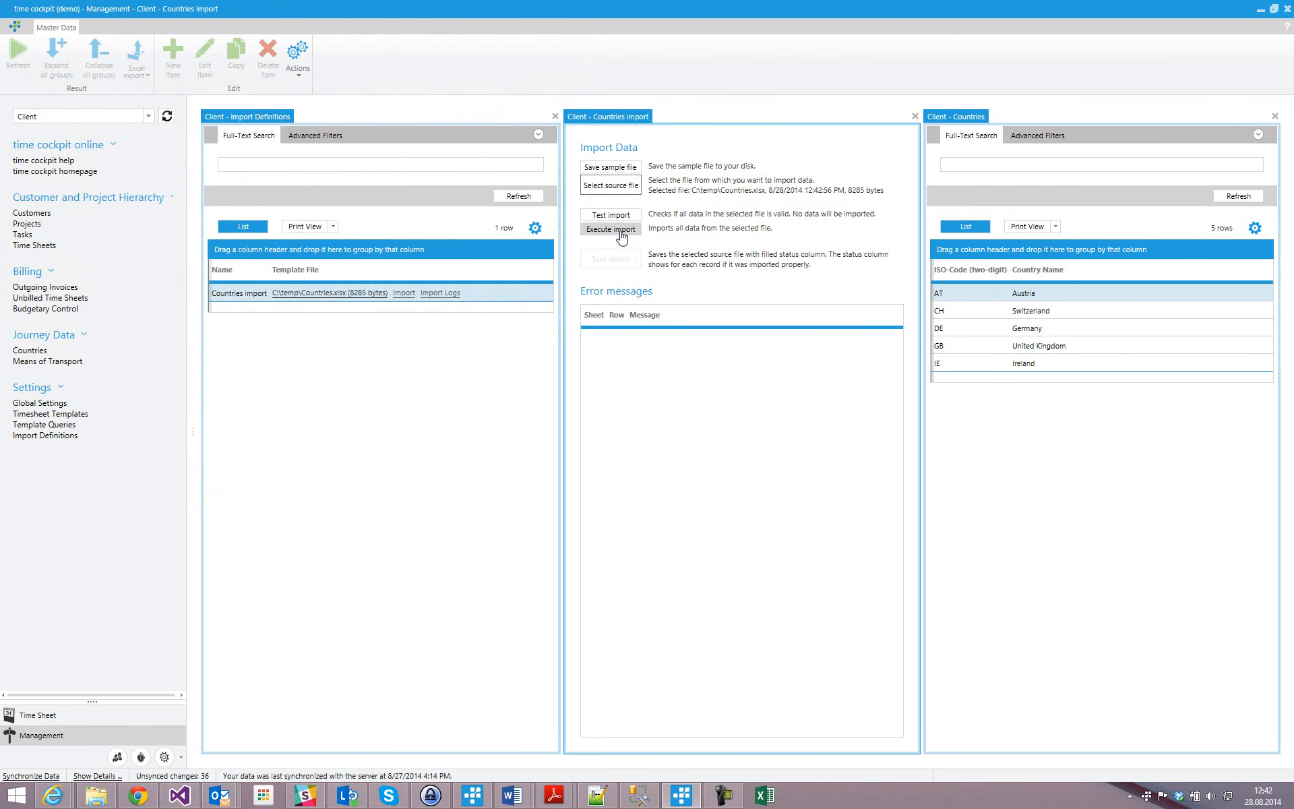
Execute the import of all data from the selected file and close the result message.
left_click(611, 229)
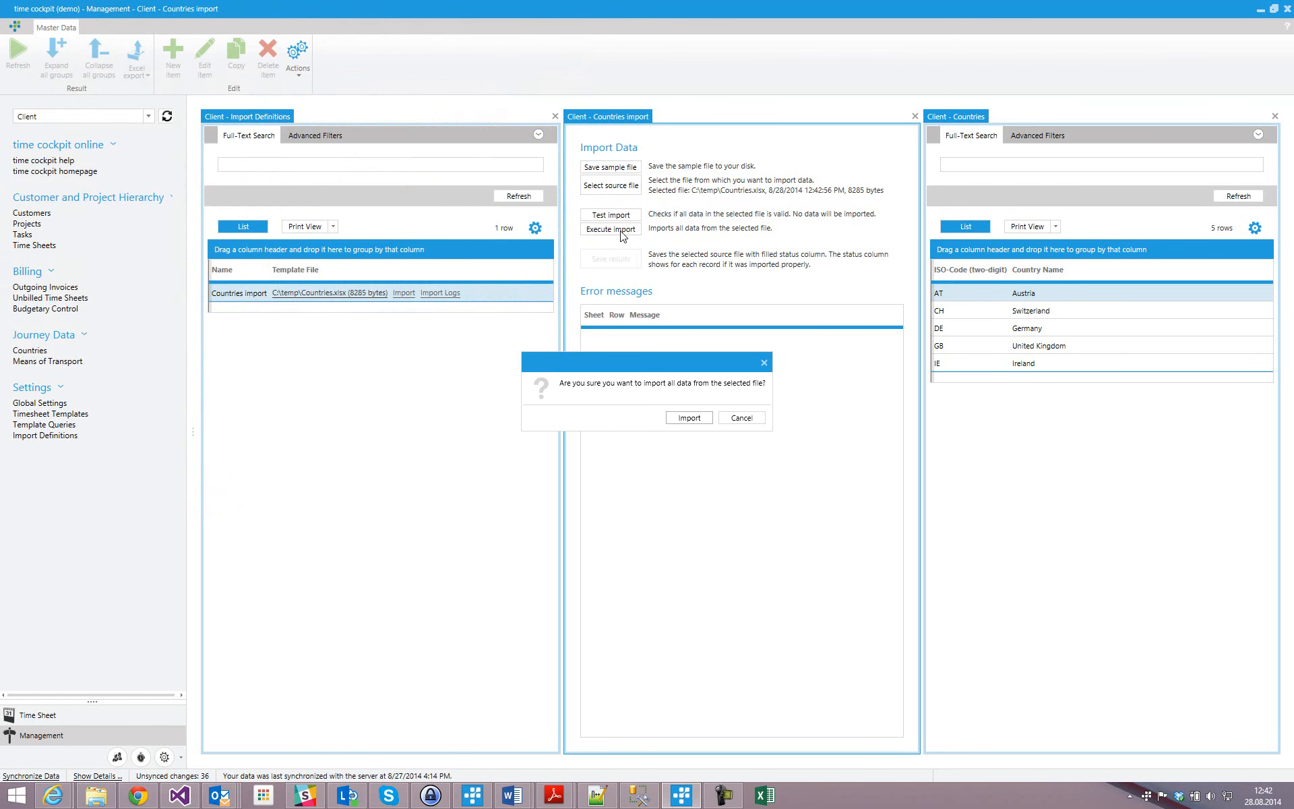
left_click(688, 418)
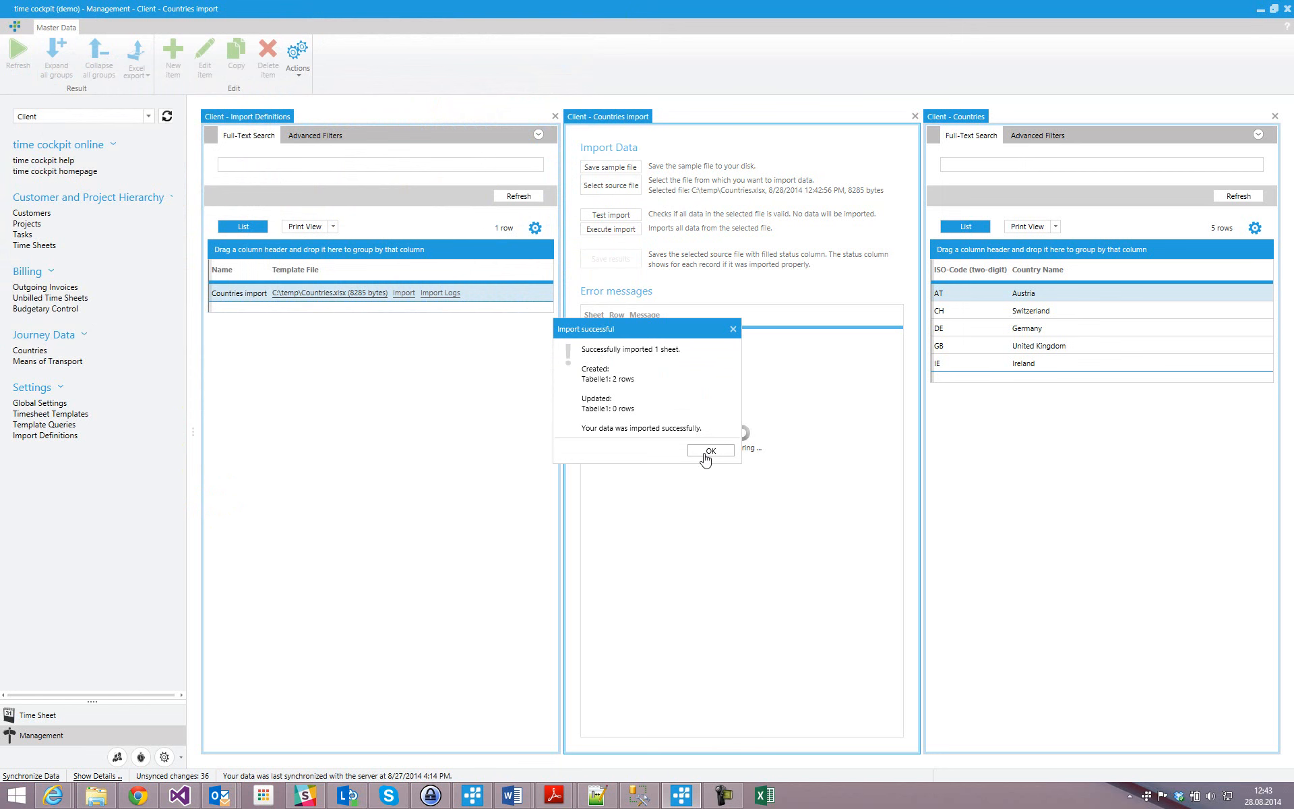
left_click(716, 455)
Refresh the Countries list and select the imported Grece and Netherlands rows.
left_click(1237, 196)
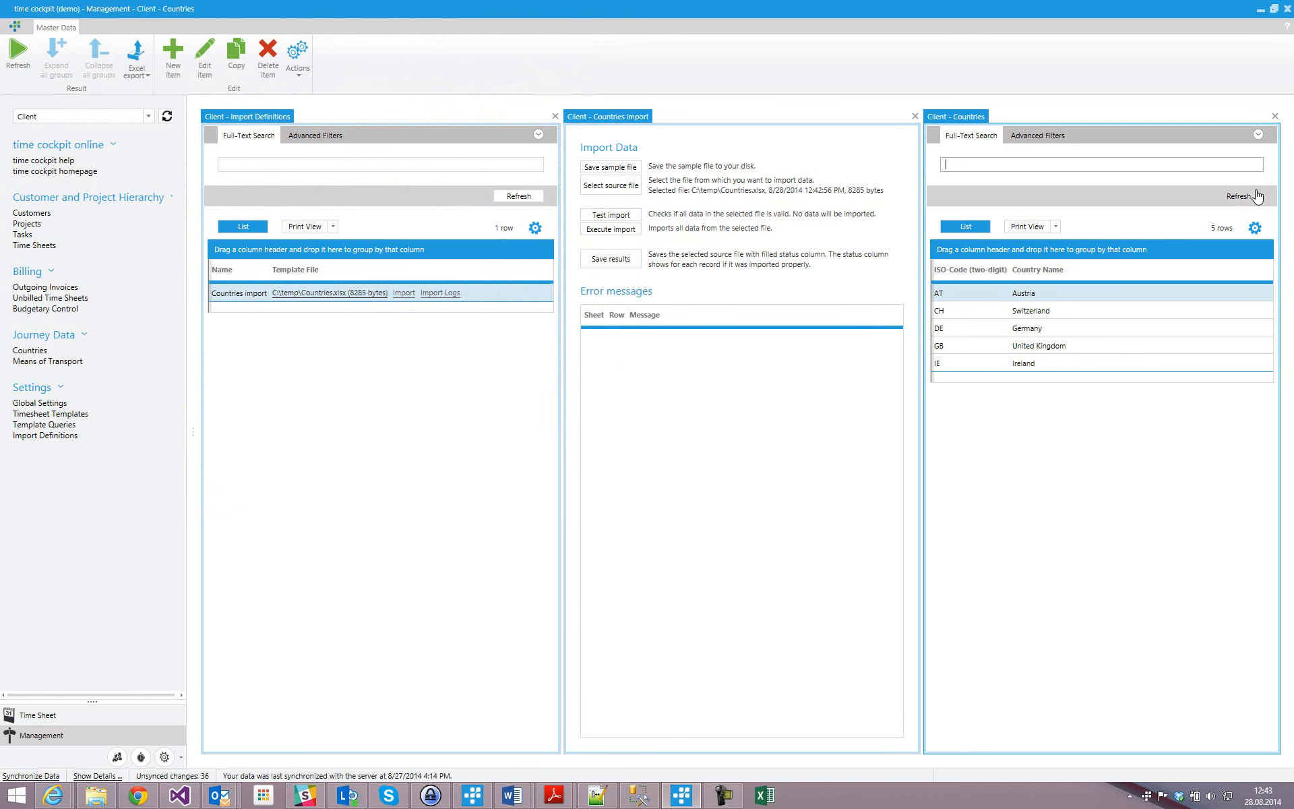
left_click(1036, 366)
left_click(1057, 400, "ctrl")
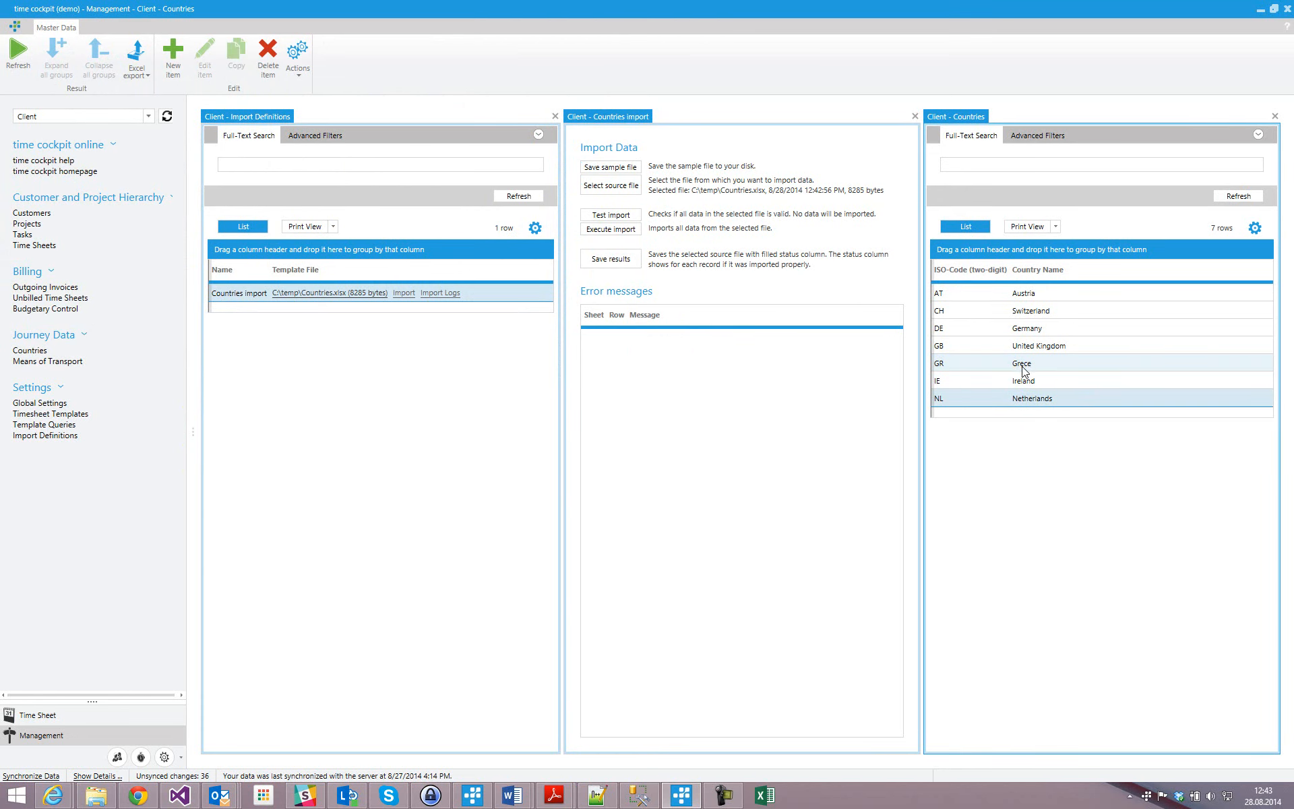
Open Countries.xlsx in Excel, correct the country name in cell B3 to Greece, and close the workbook with the change saved.
right_click(755, 796)
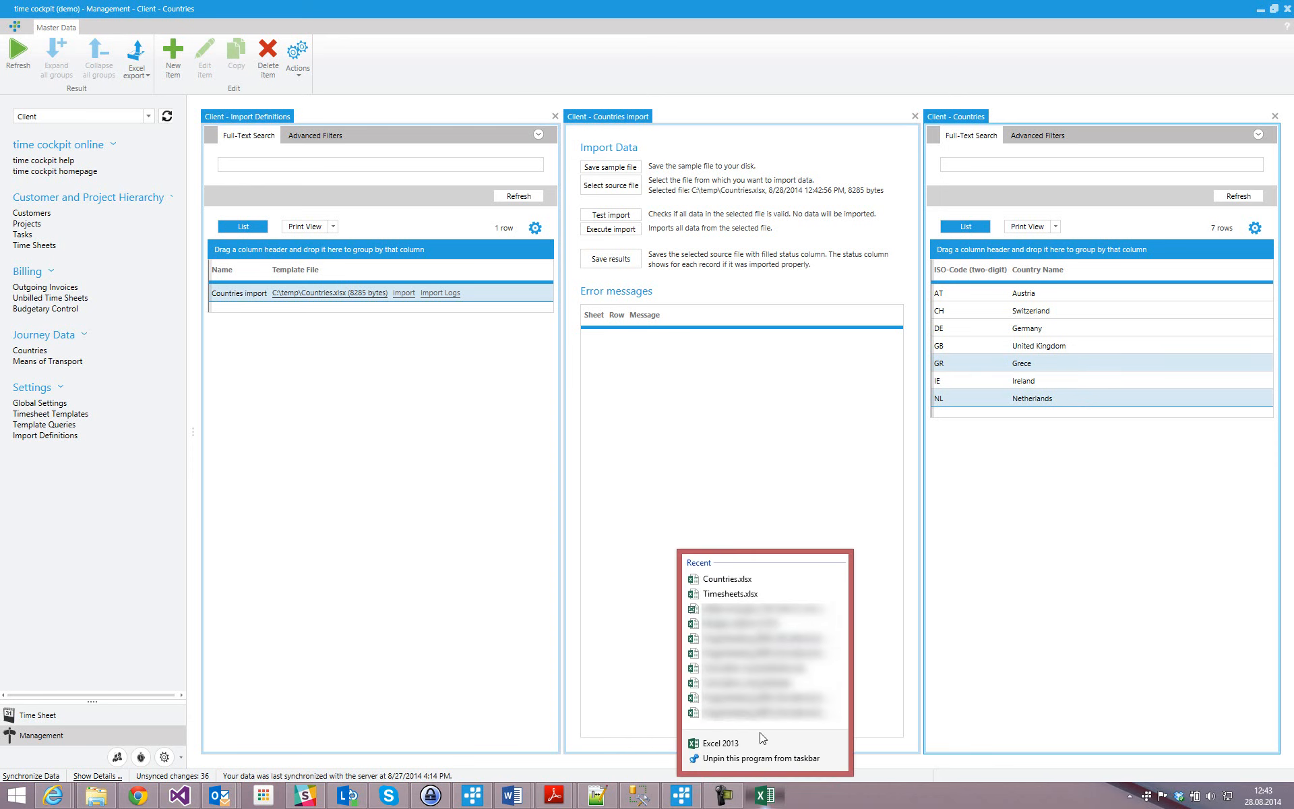
left_click(753, 581)
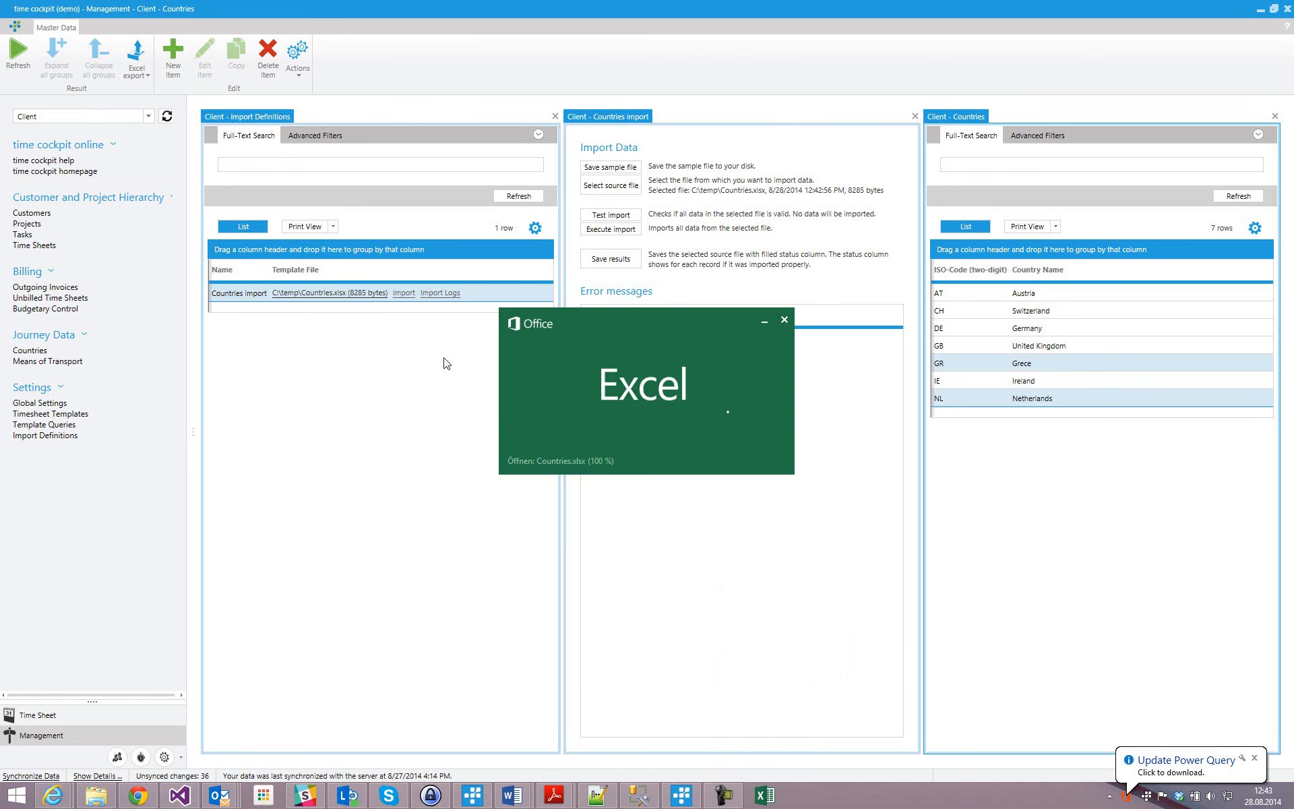
key("Up")
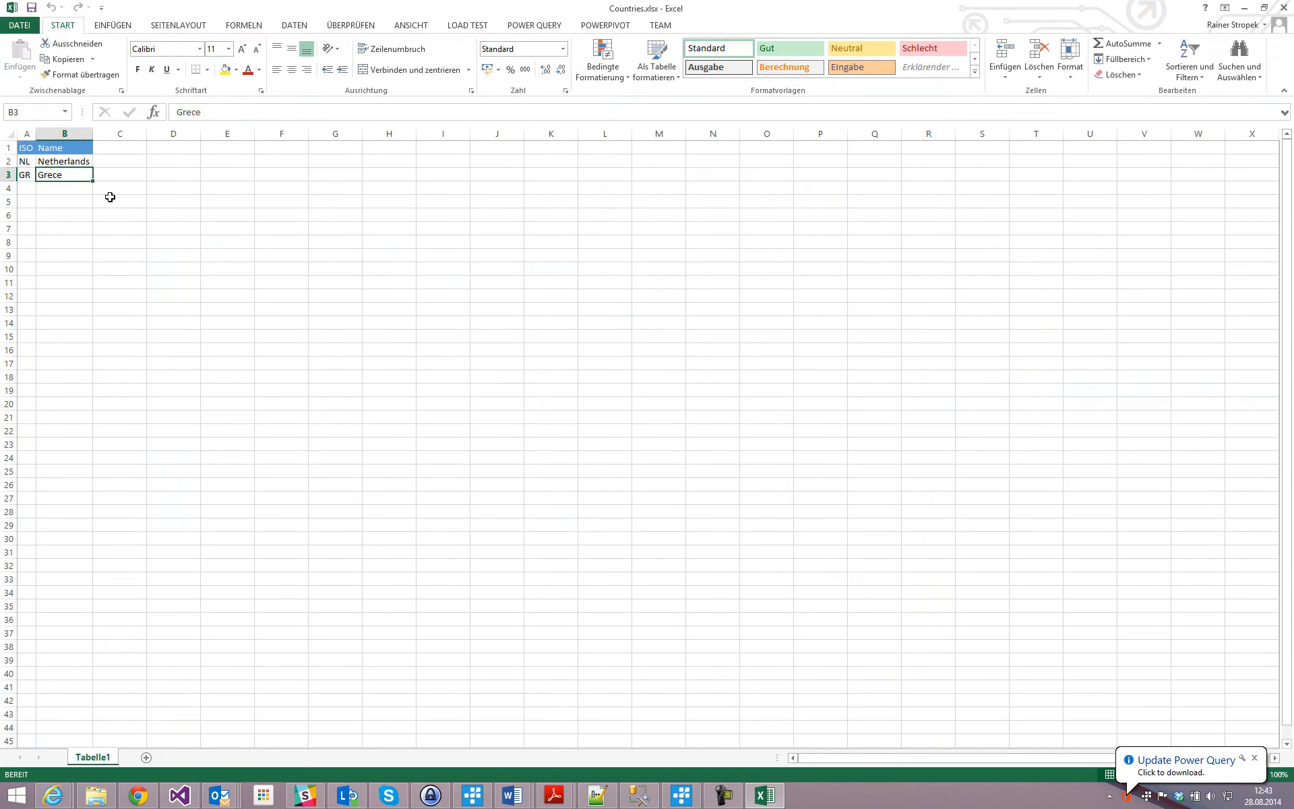
type("Greece")
key("Return")
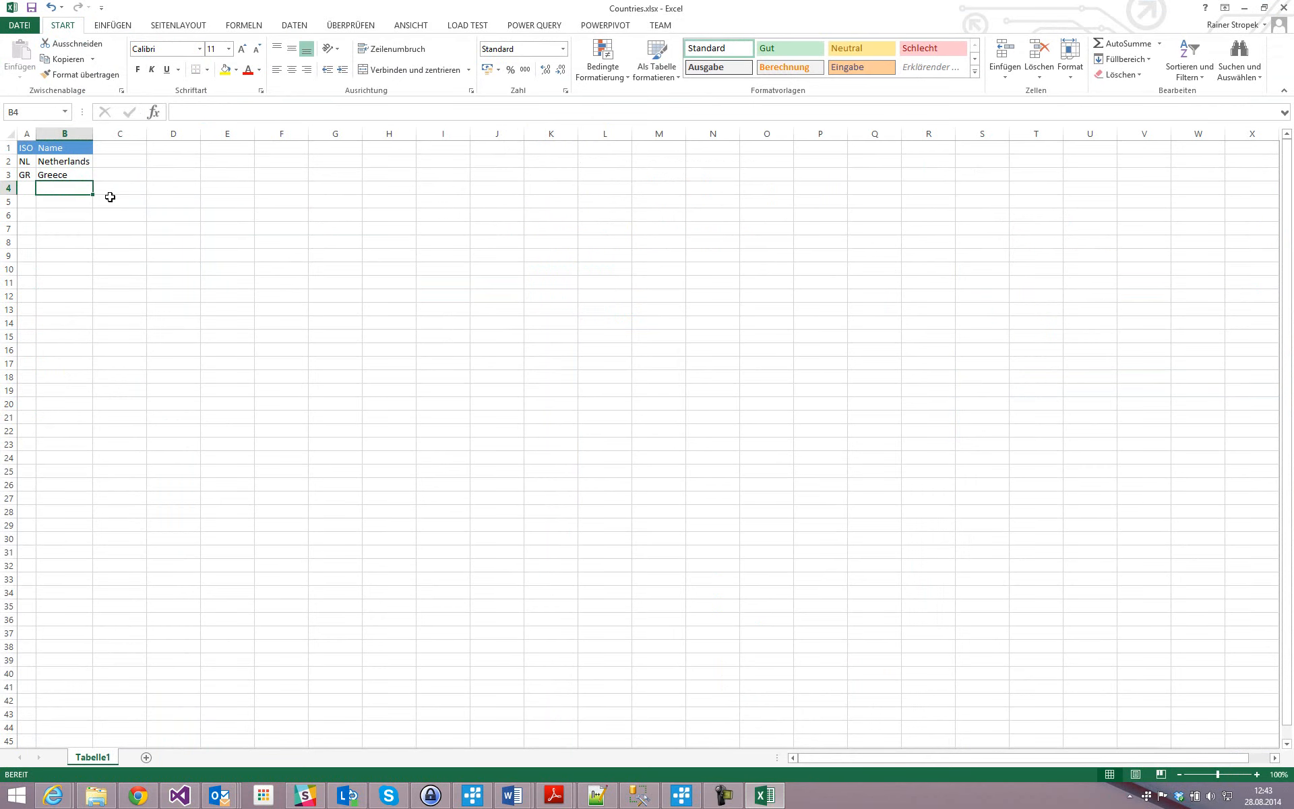
left_click(1283, 8)
left_click(599, 418)
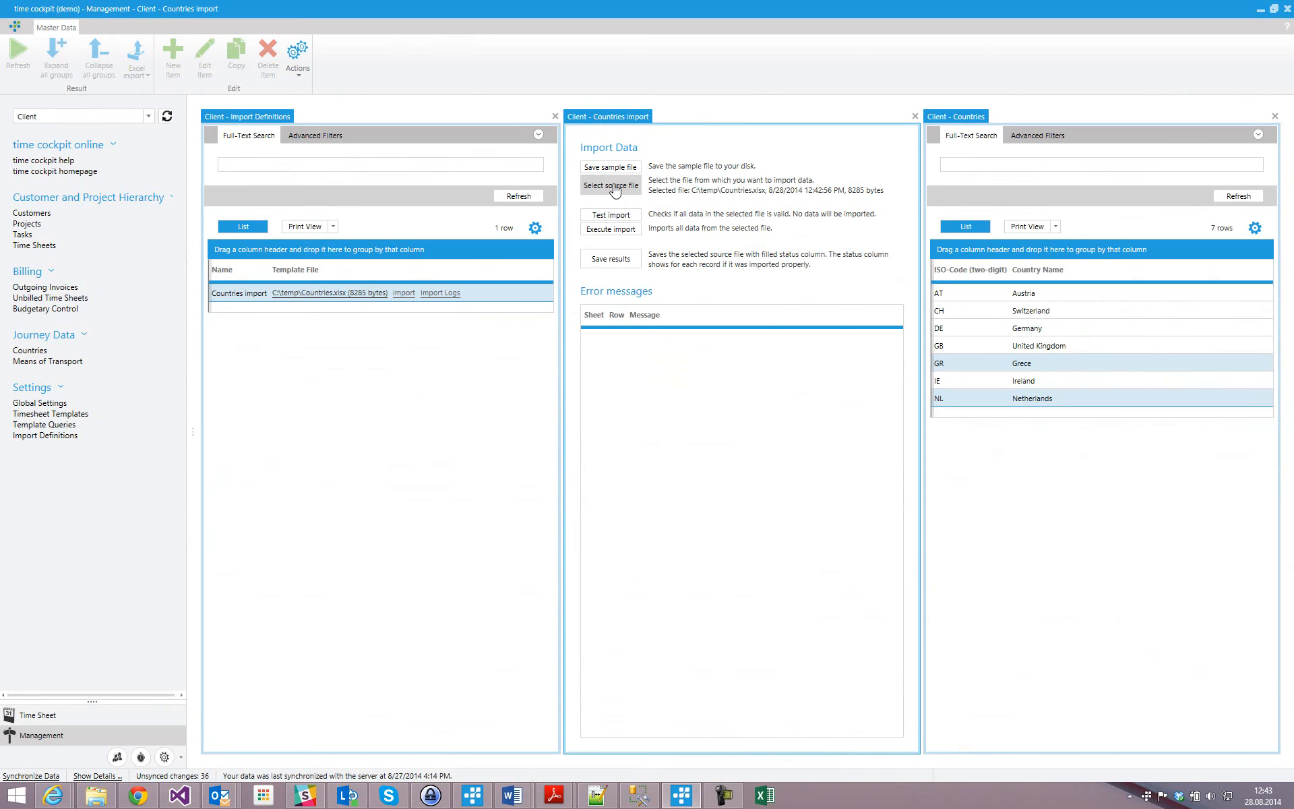
Reselect Countries.xlsx as the source file and execute the import of all its data, closing the result message.
left_click(594, 185)
type("Countries.xlsx")
key("Return")
left_click(597, 189)
key("Escape")
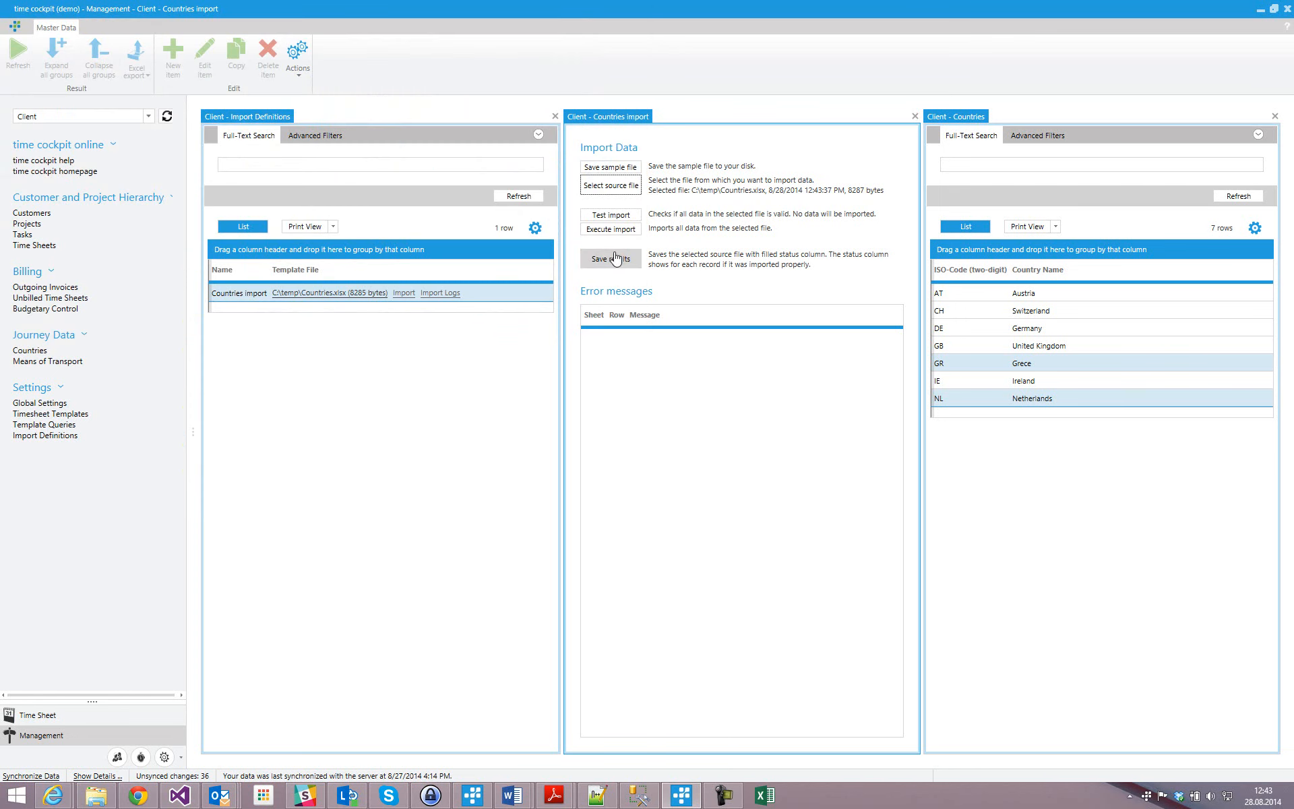
left_click(614, 233)
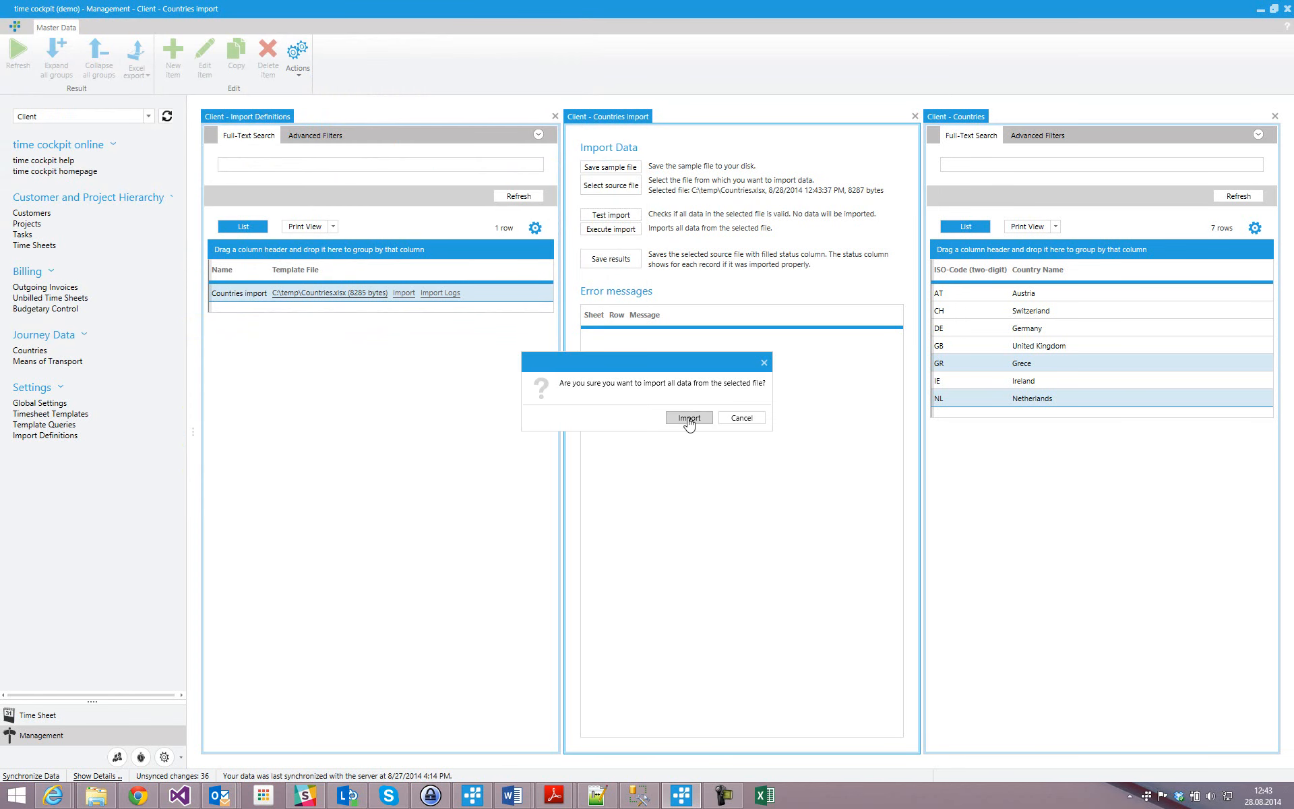
left_click(691, 421)
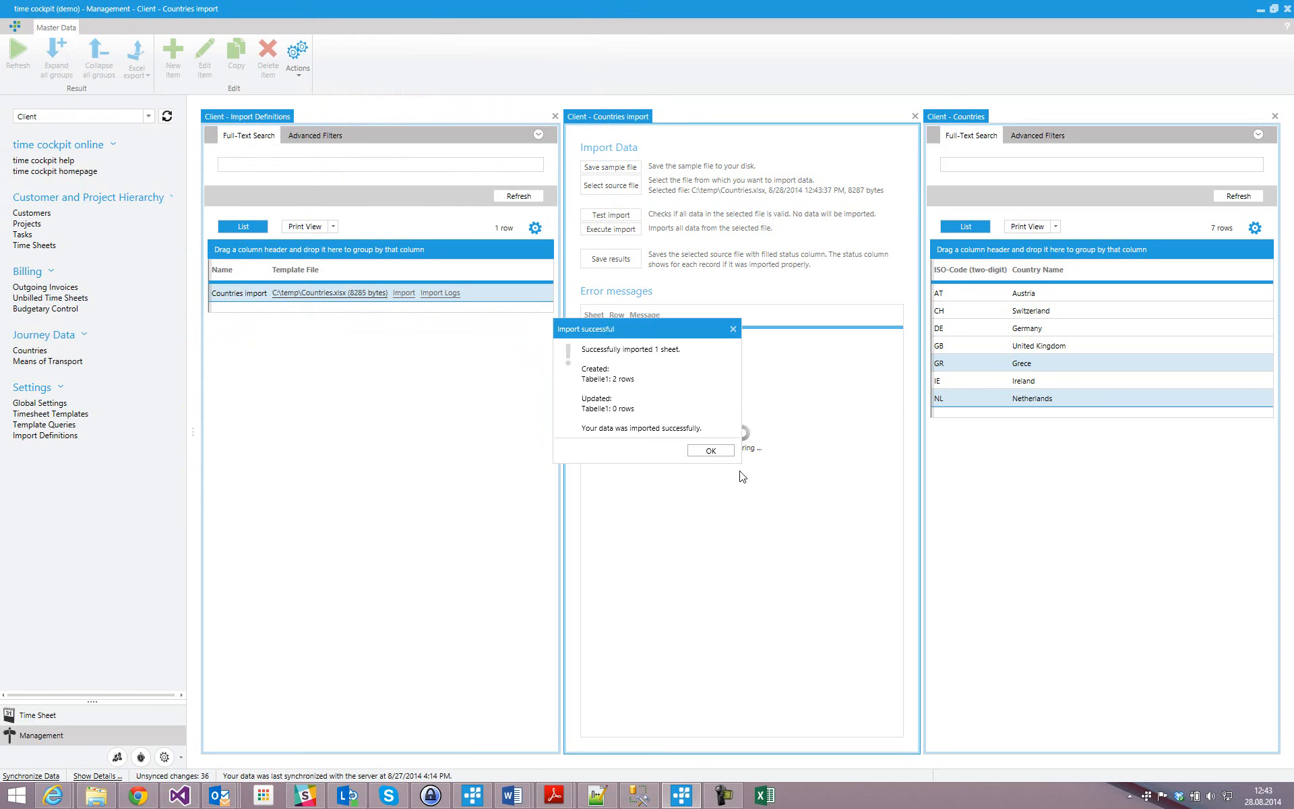
left_click(711, 450)
Refresh the Countries list and delete the newly imported Greece row and the duplicate Netherlands row.
left_click(1223, 199)
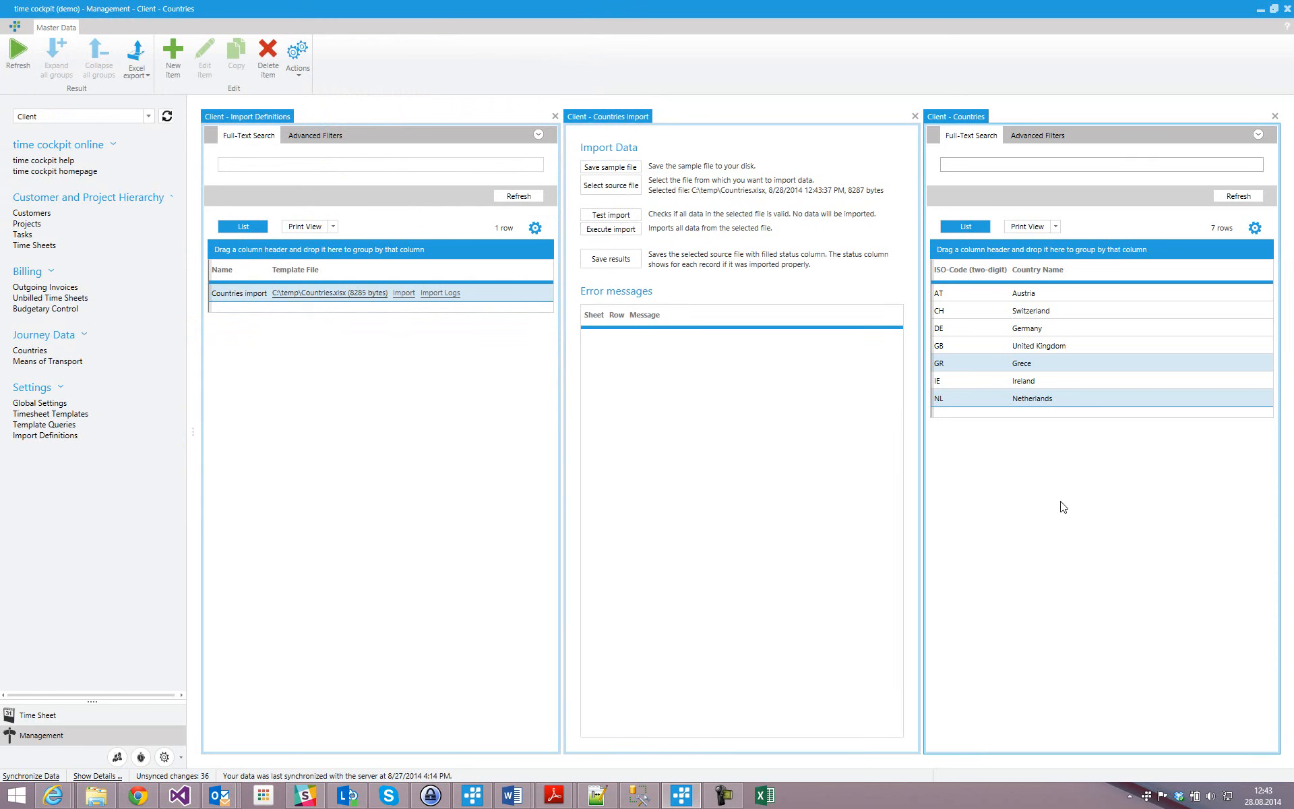
left_click(1238, 196)
left_click(1038, 384)
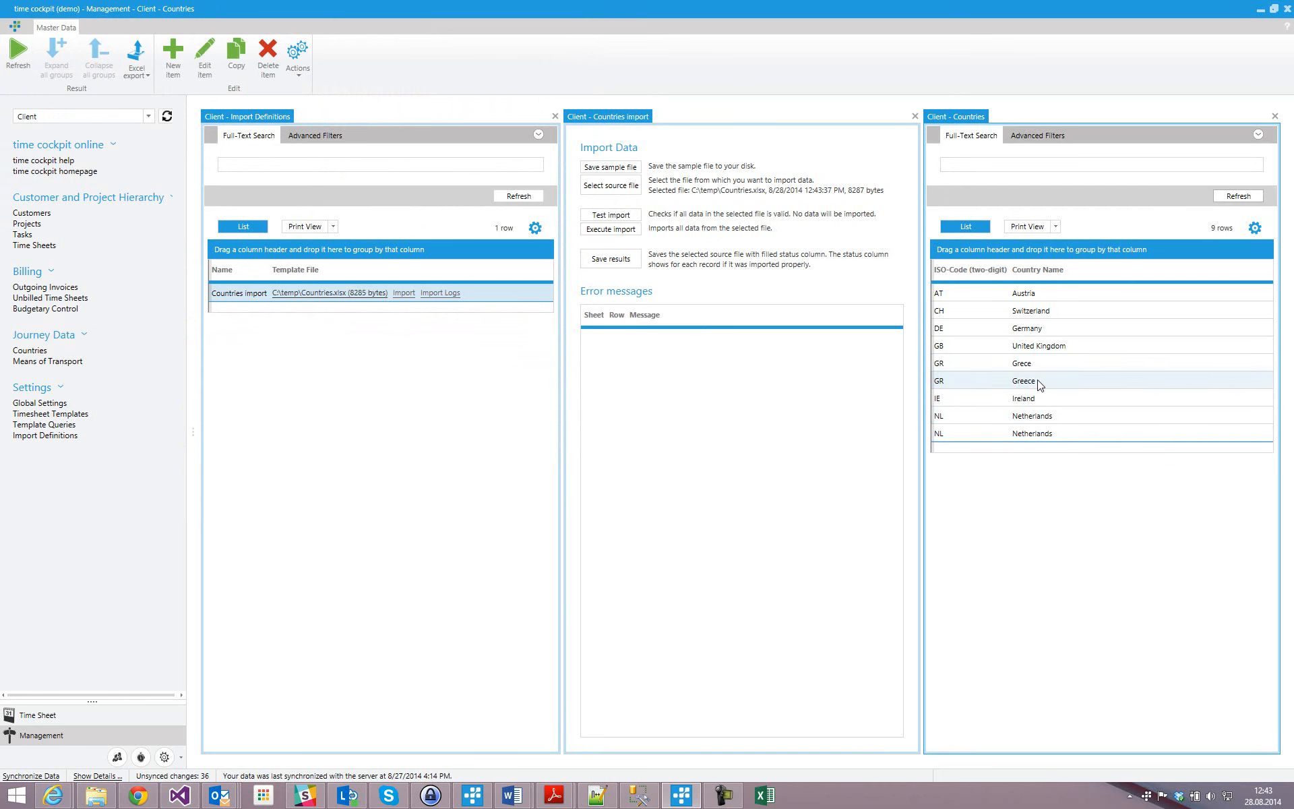
left_click(1042, 434, "ctrl")
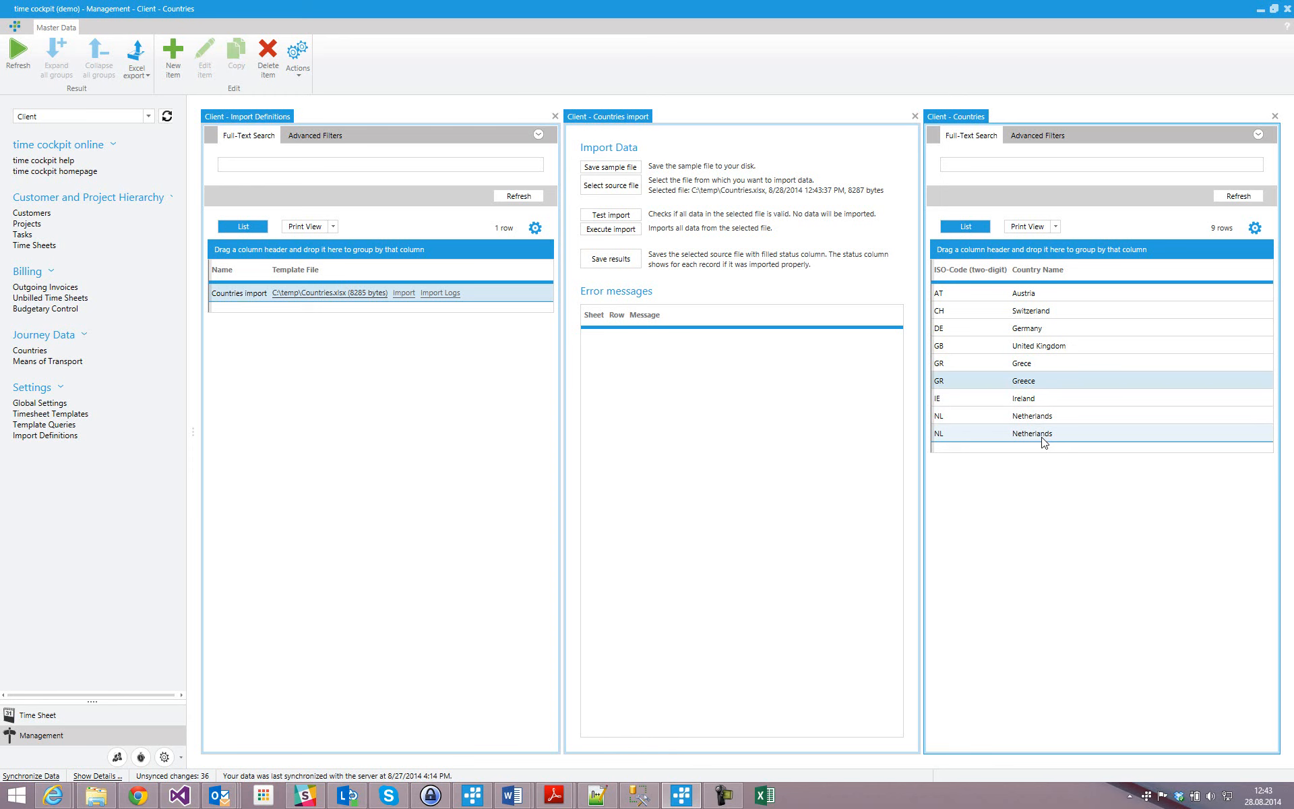
key("Delete")
left_click(726, 418)
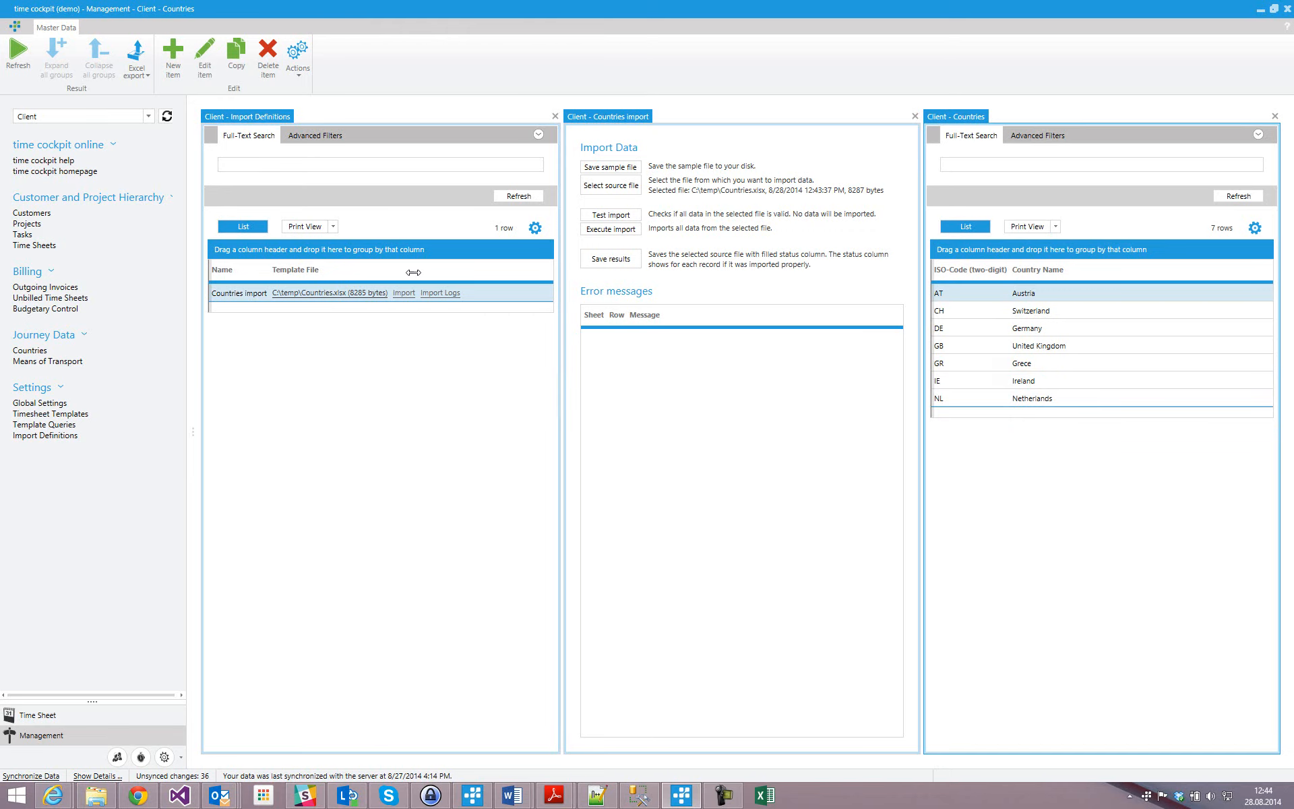
Mark the ISO column as key in the Countries import definition, and save and close the definition.
double_click(310, 296)
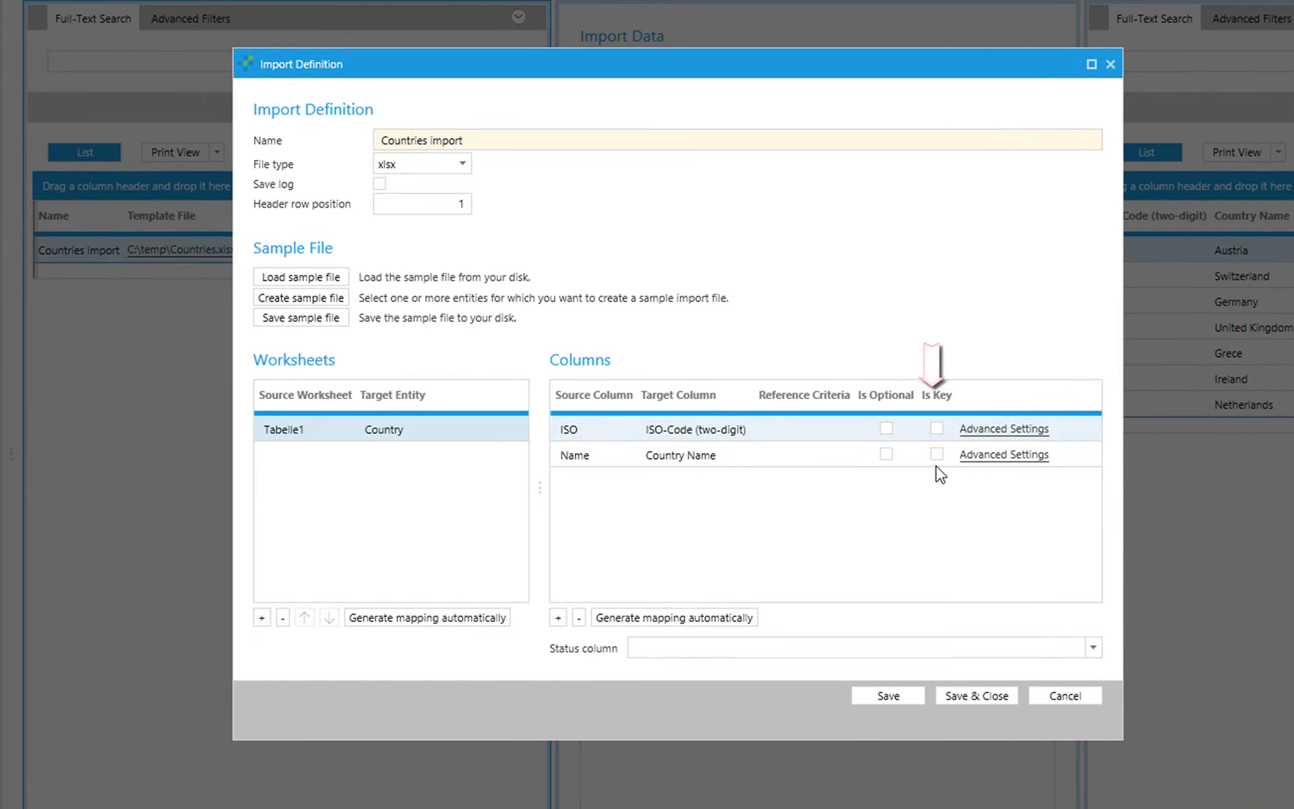
left_click(932, 429)
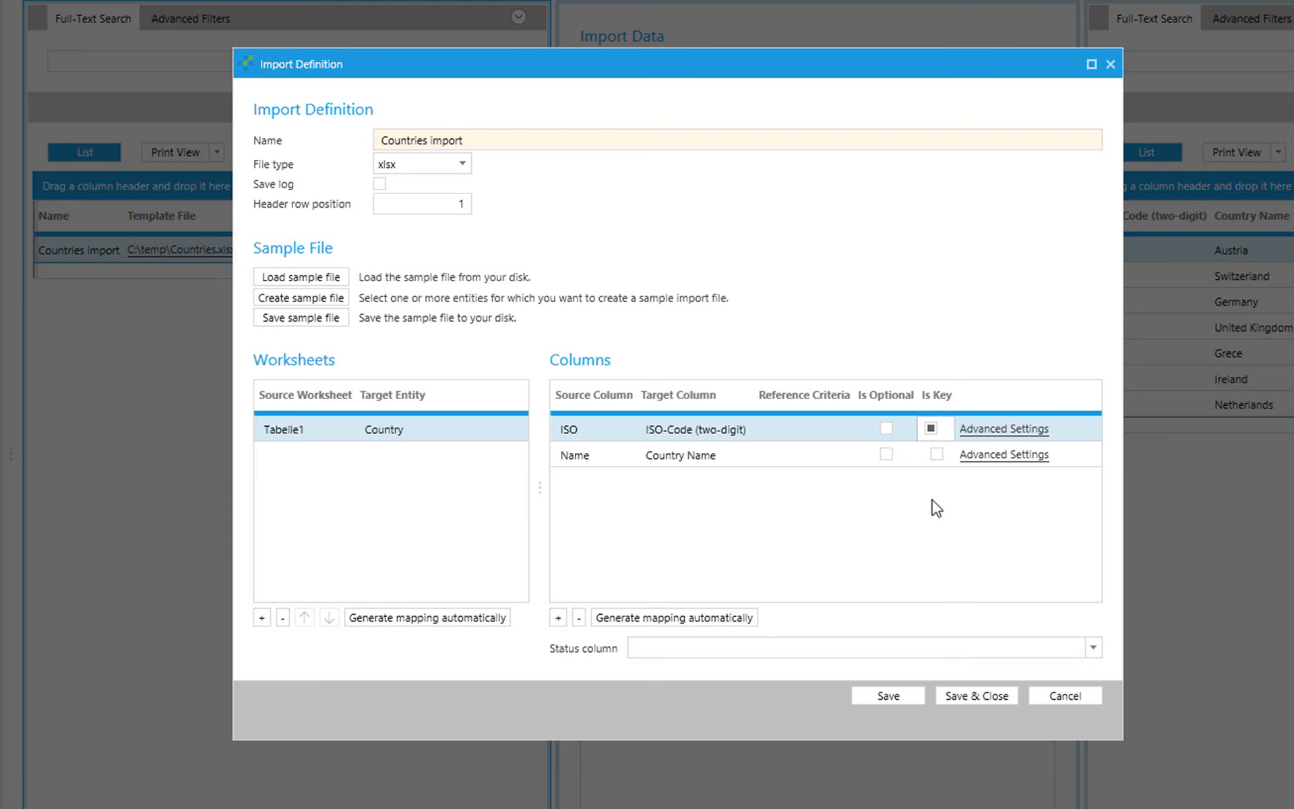
left_click(977, 695)
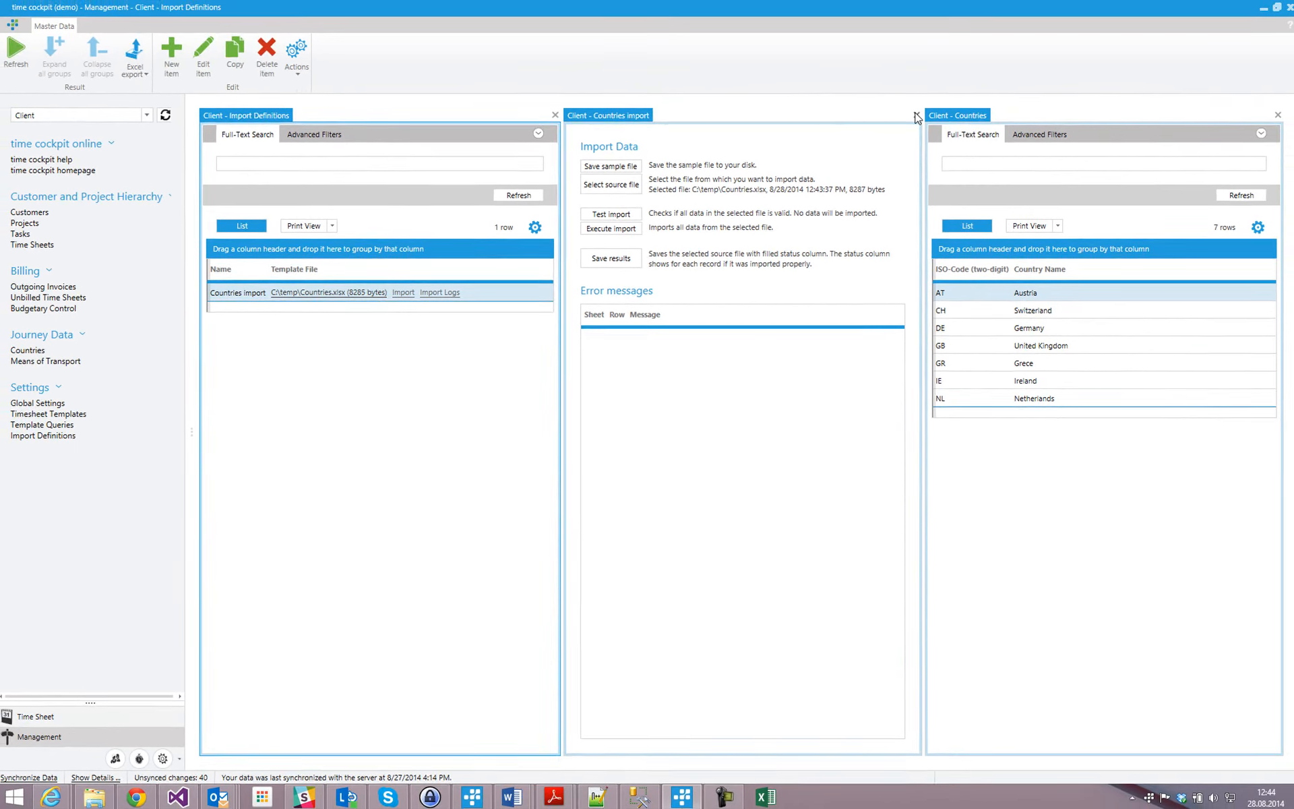
Close and restart the import for the Countries import definition, selecting Countries.xlsx as its source file.
left_click(914, 116)
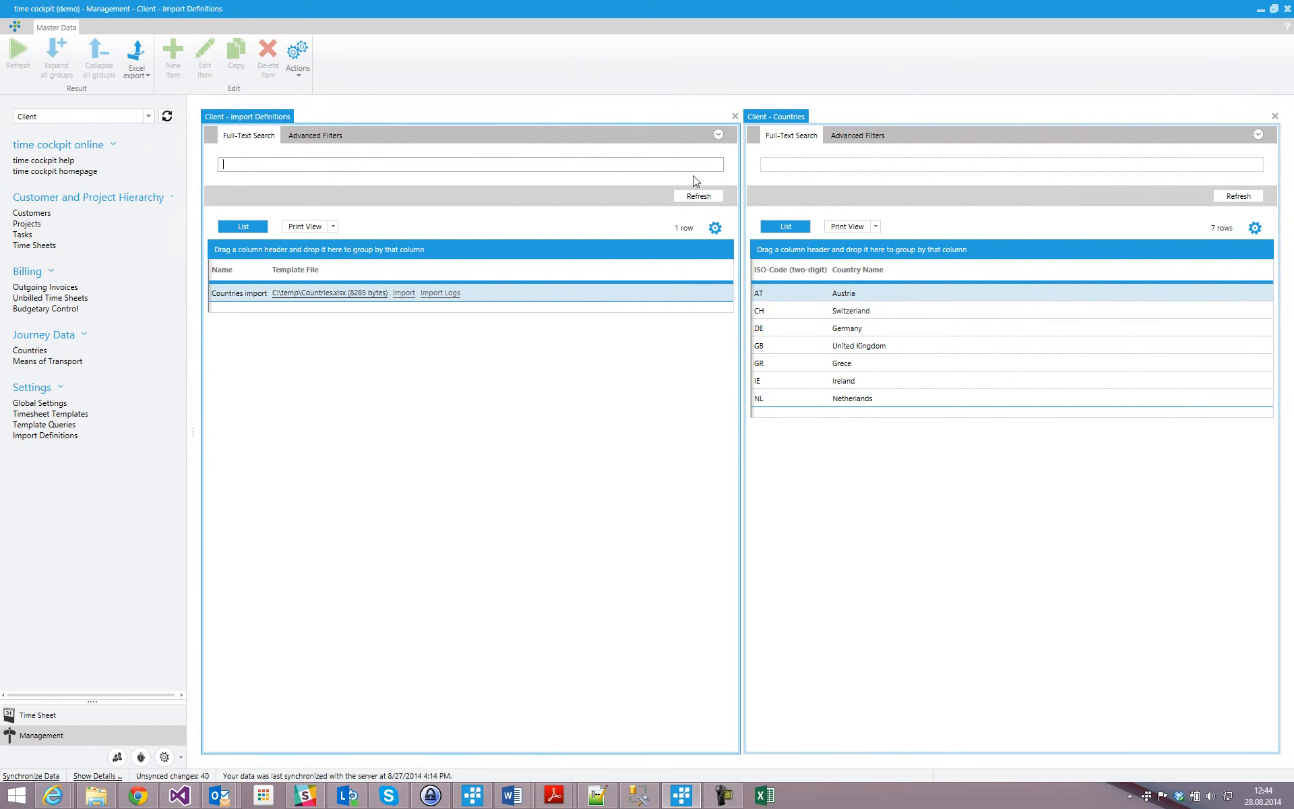
left_click(403, 292)
left_click(609, 183)
type("country")
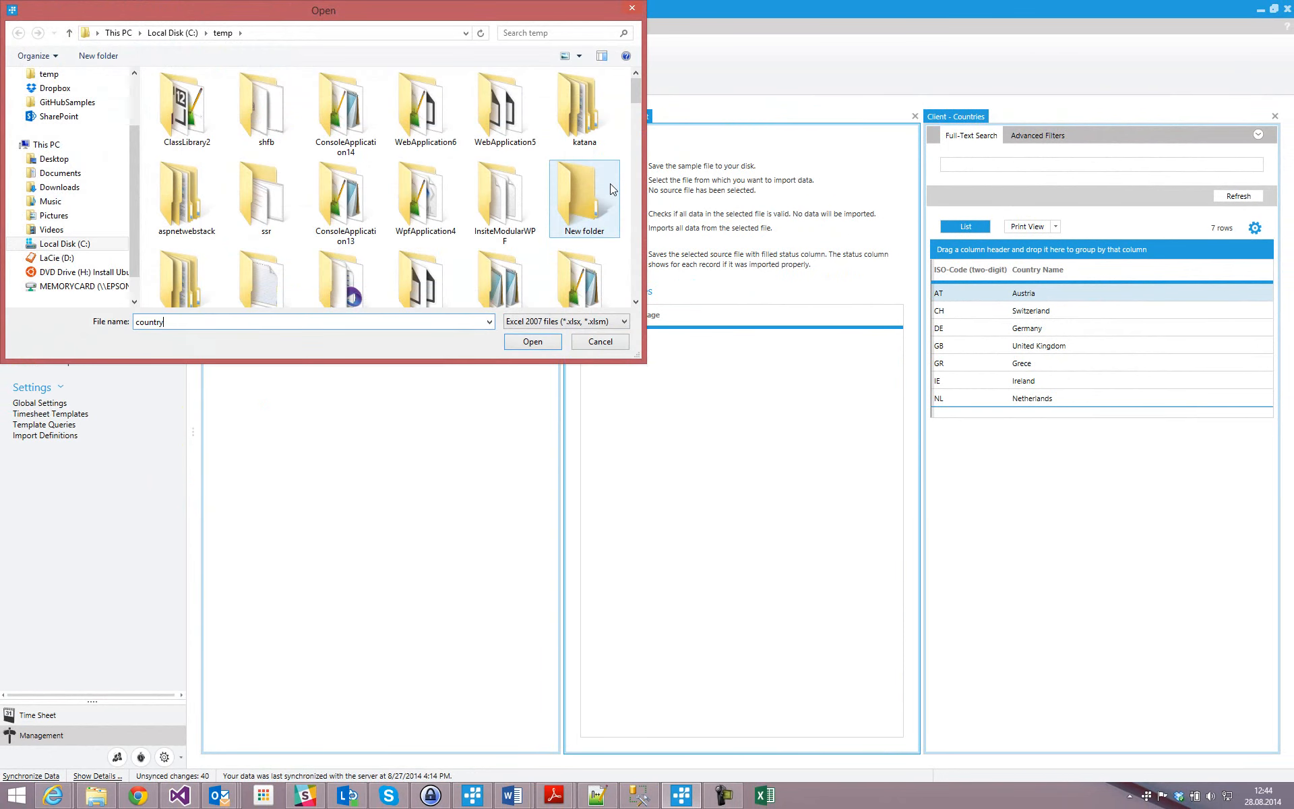
key("Return")
key("Return")
type("coun")
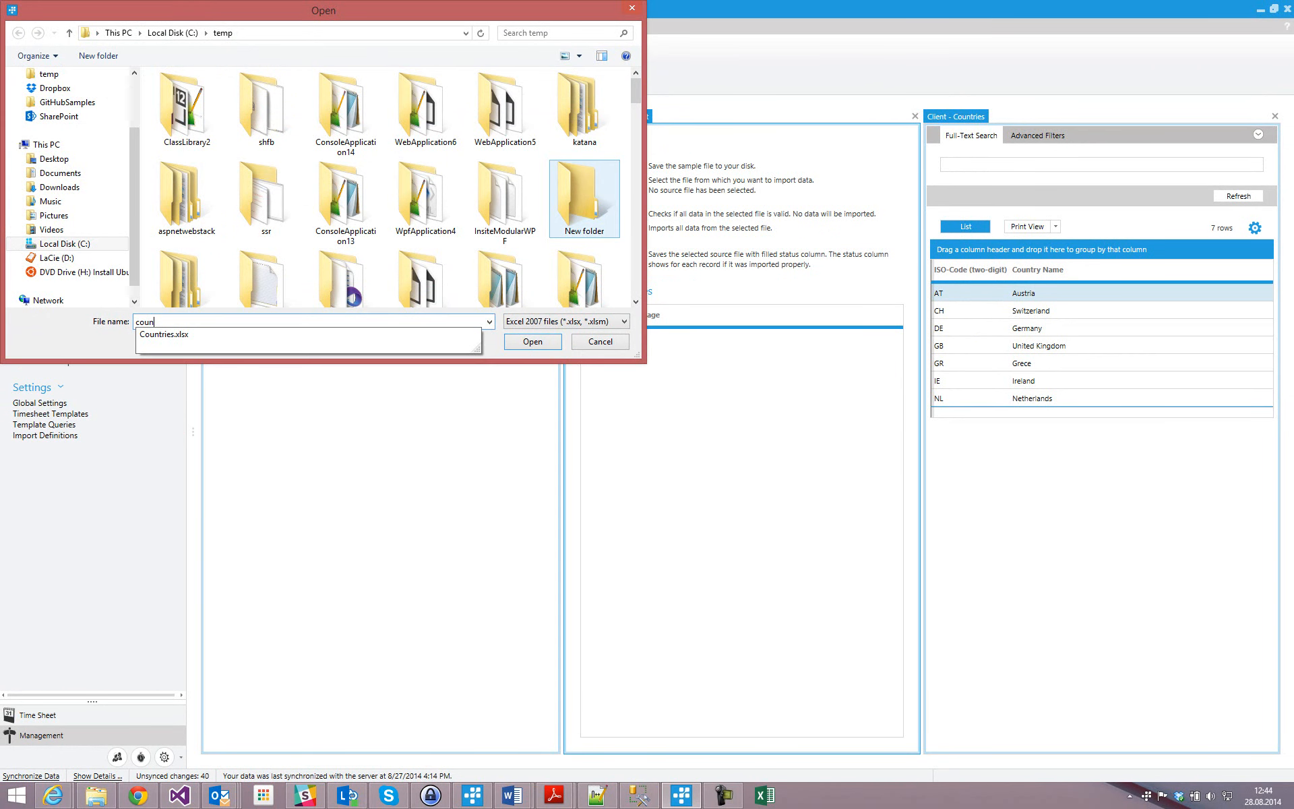
key("Down")
key("Return")
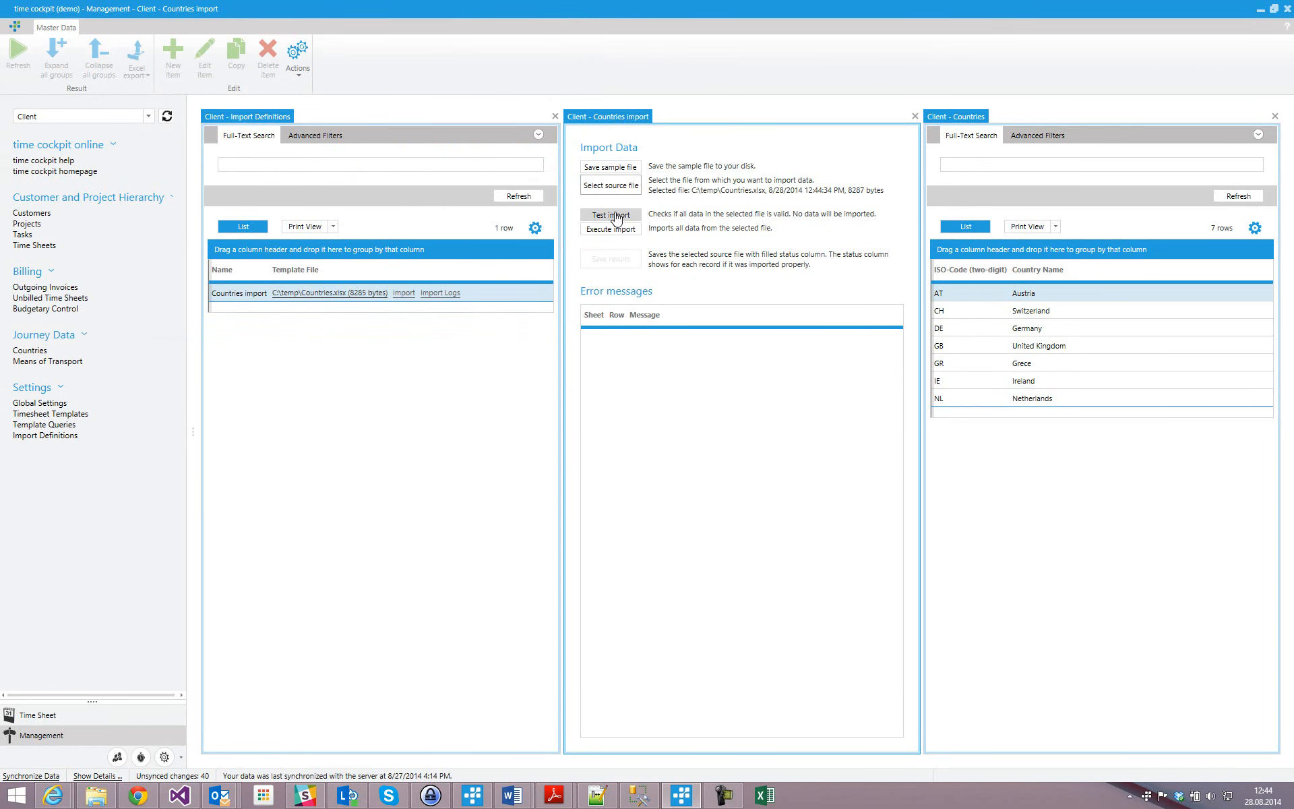
Execute the import of all data from the file, close the result message, and refresh the Countries list.
left_click(614, 229)
left_click(677, 417)
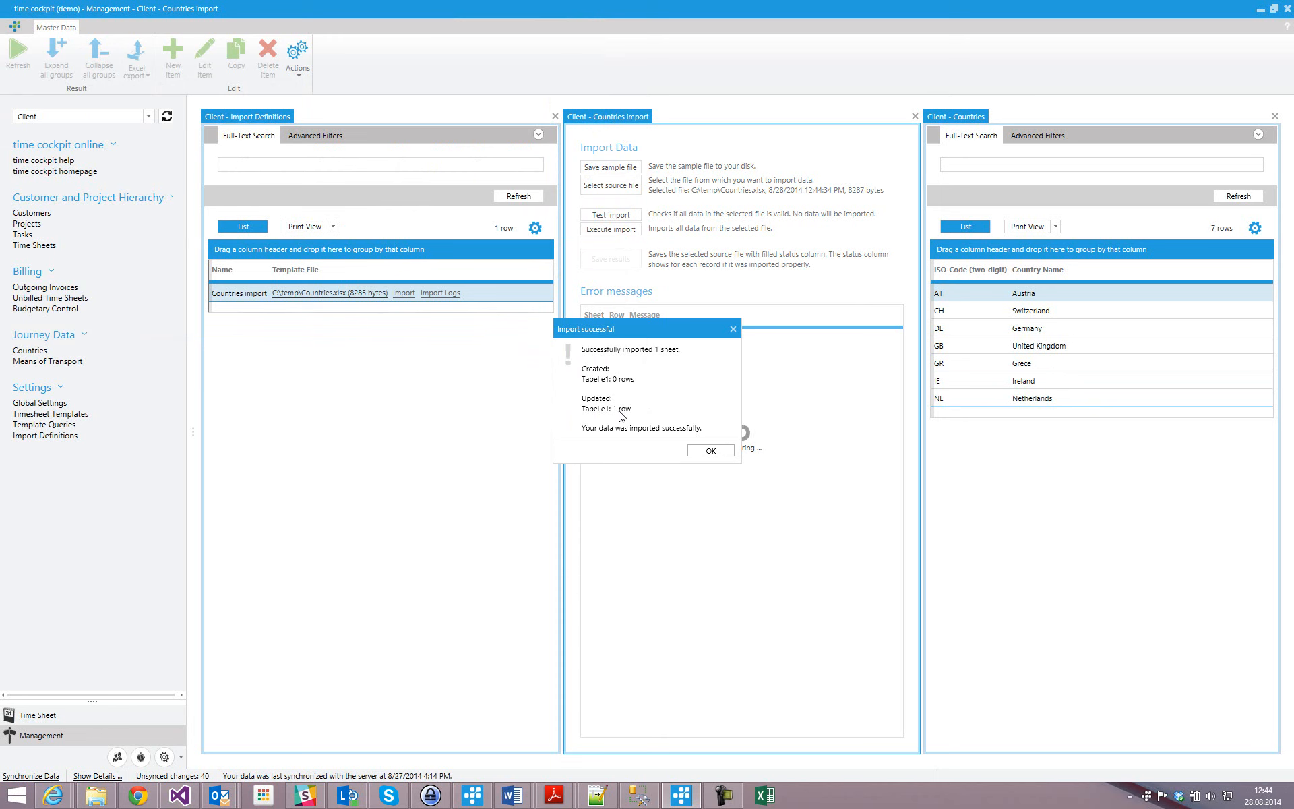
left_click(710, 450)
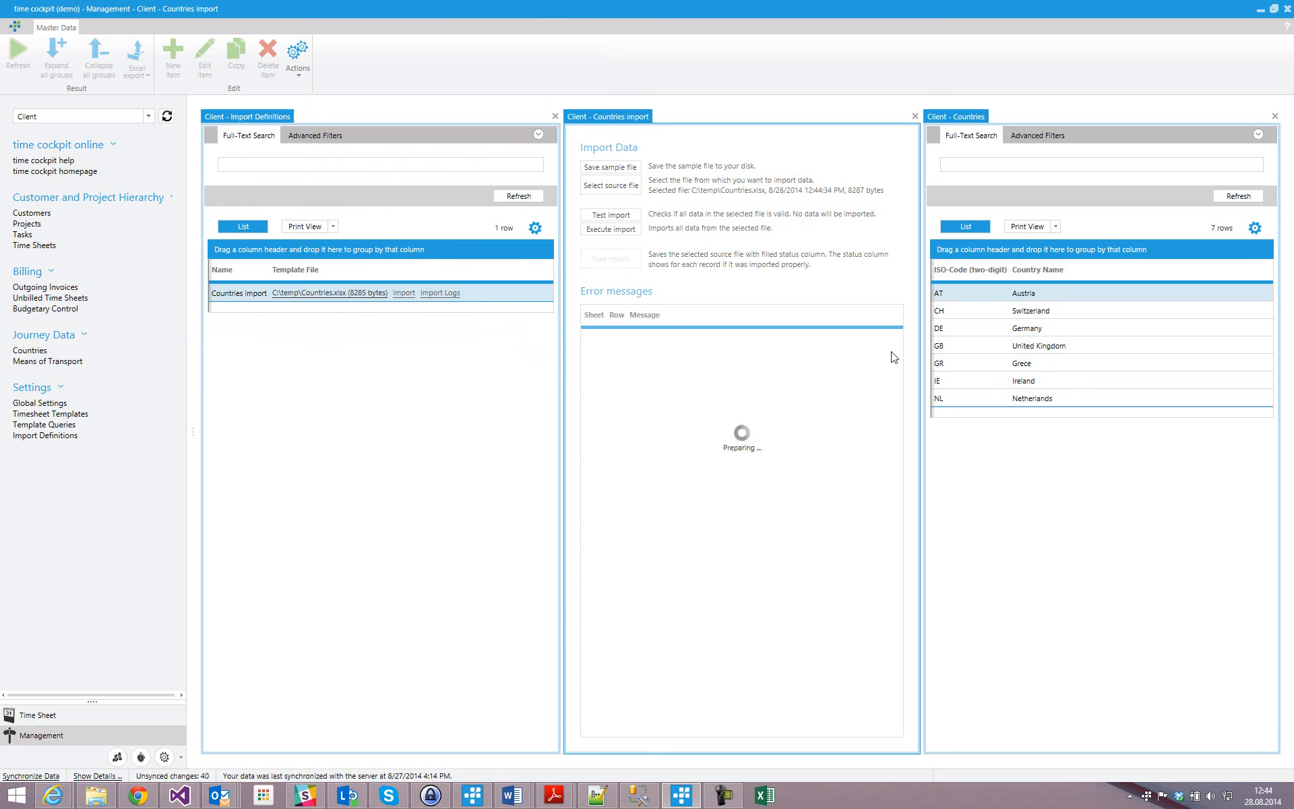
left_click(1225, 191)
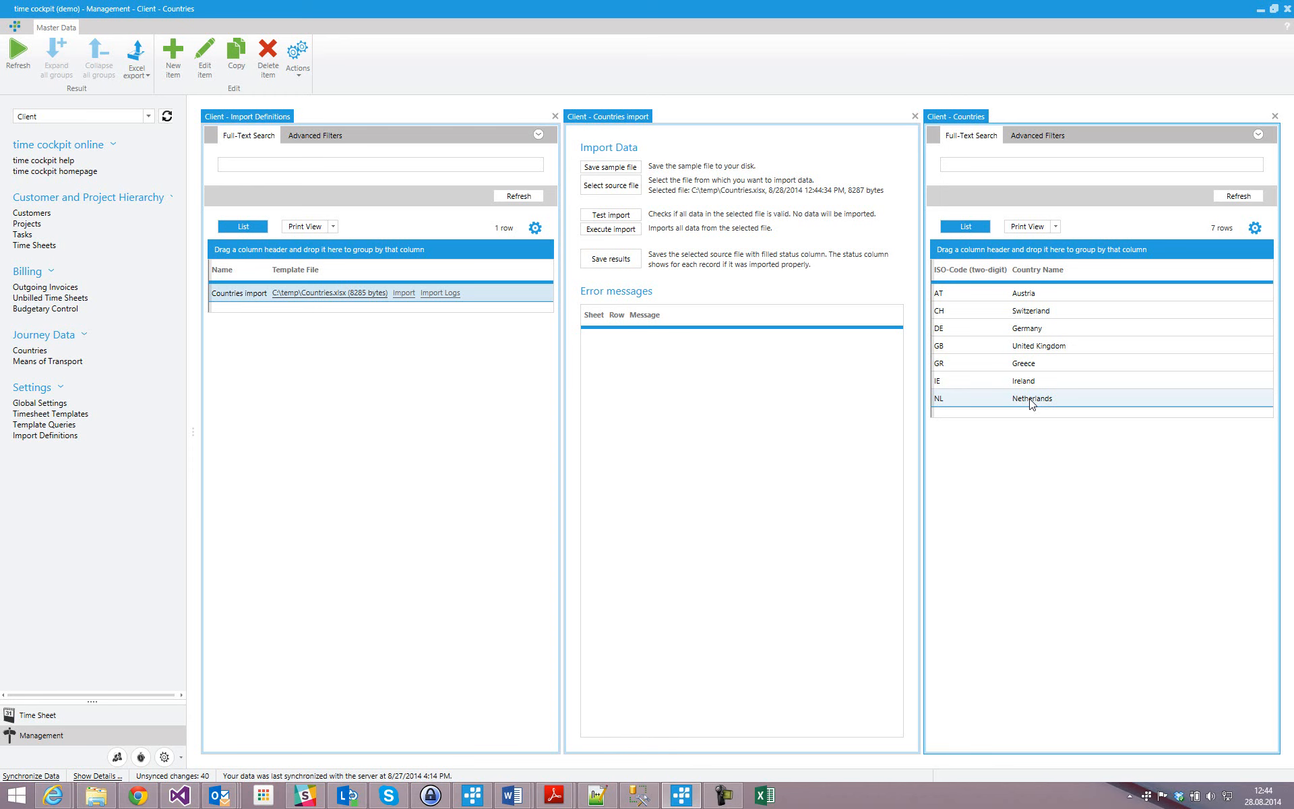
Review the Countries import definition without changing it, and close the import view and the Countries list.
double_click(496, 289)
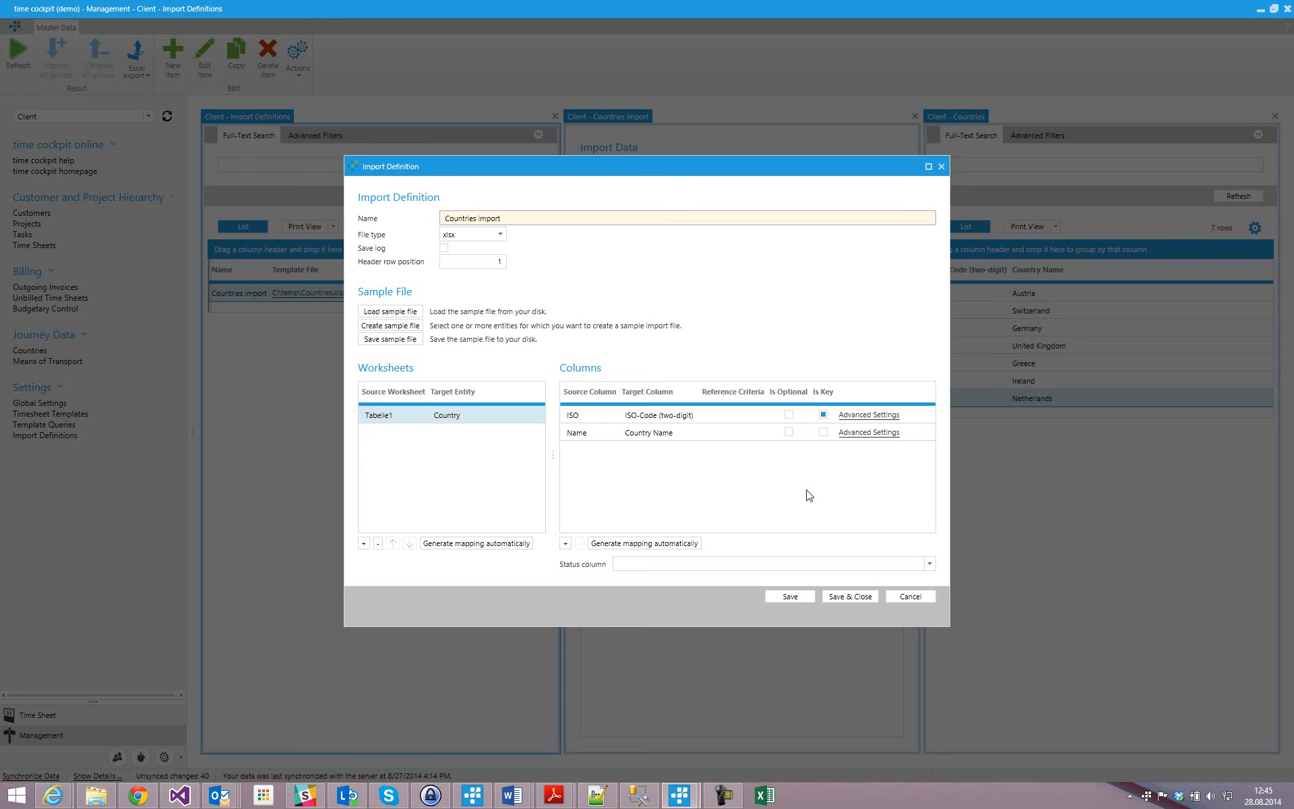
left_click(909, 593)
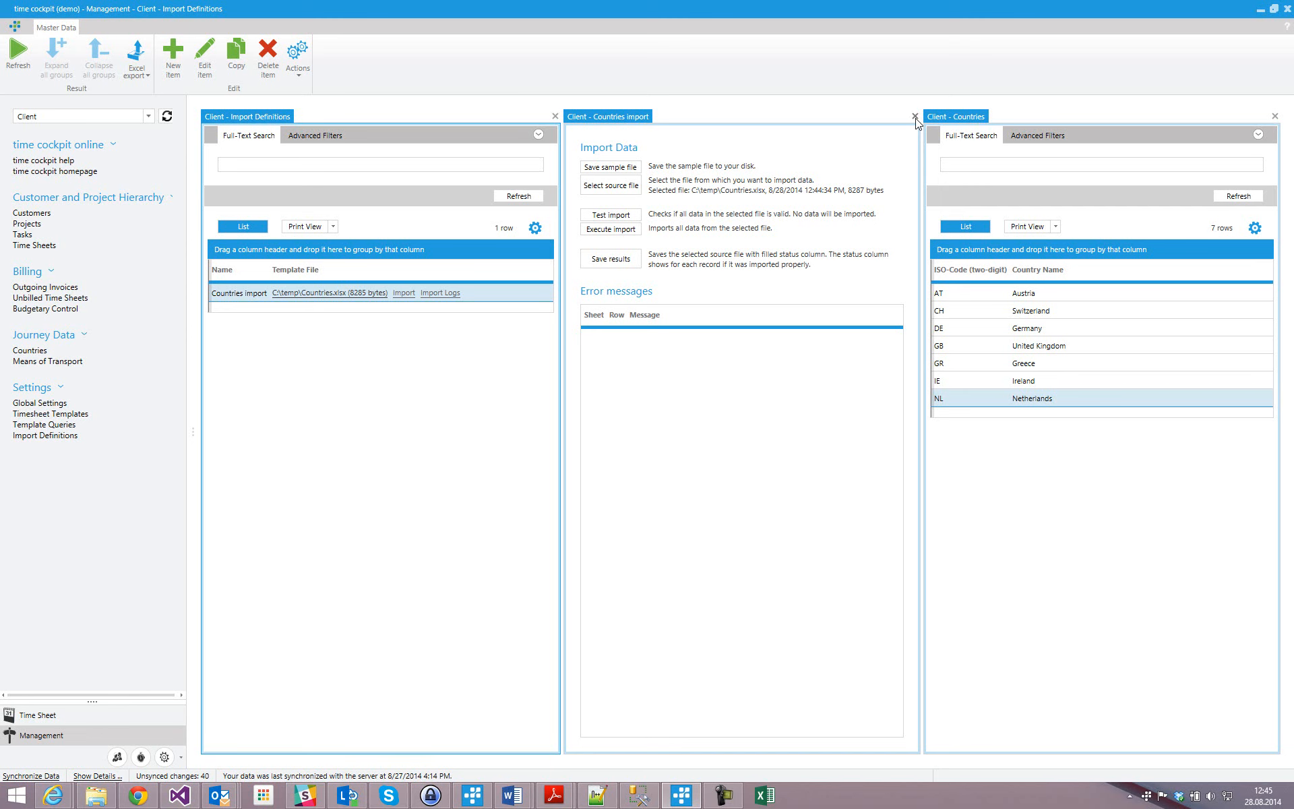
left_click(915, 118)
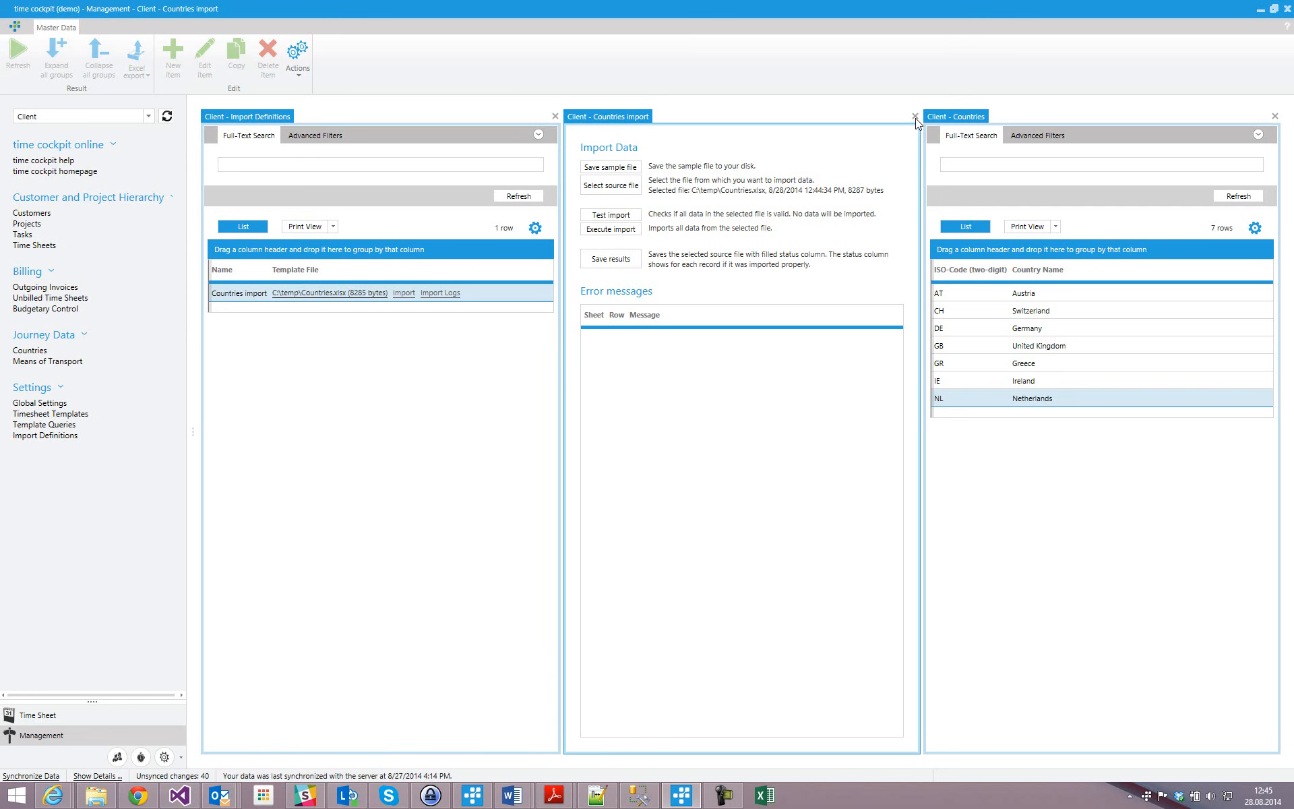
left_click(915, 119)
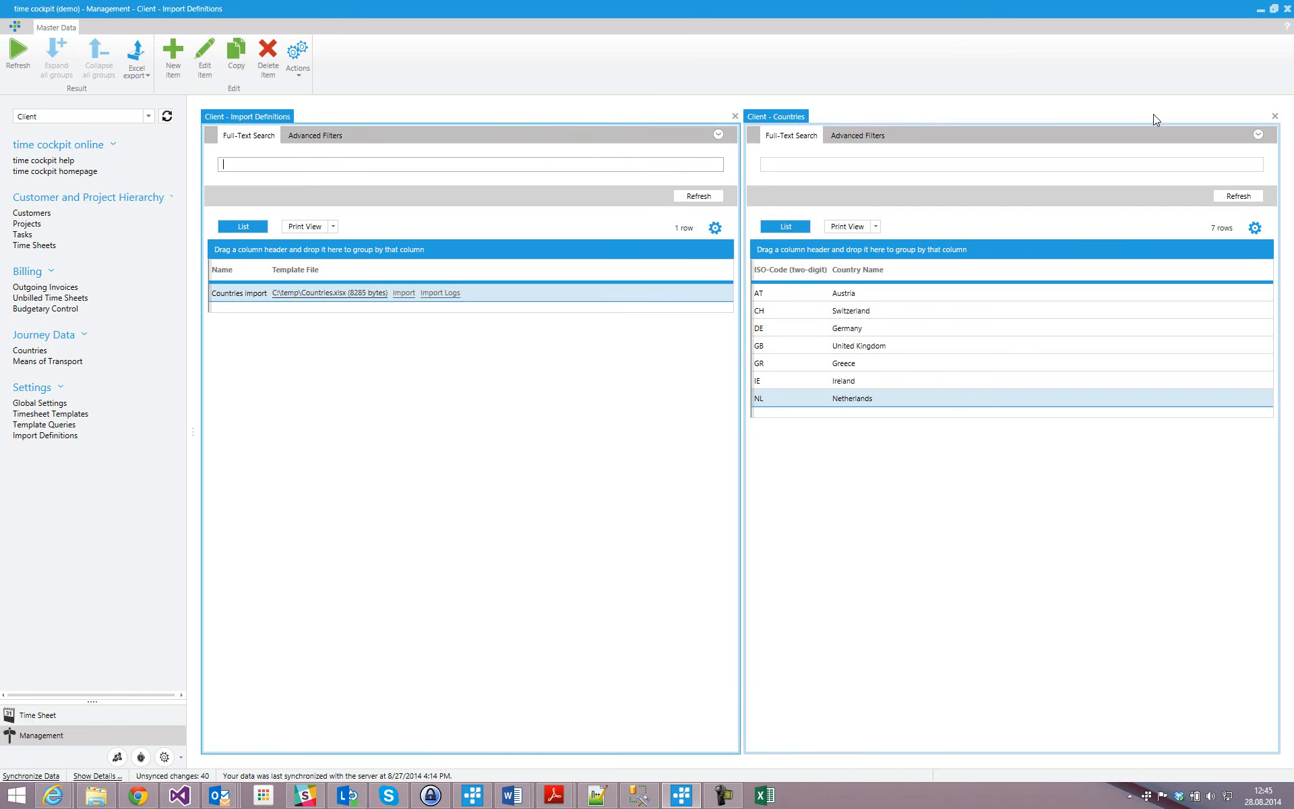
left_click(1274, 116)
Open Timesheets.xlsx in Excel, examine its User, Start, End and Location columns, and close the workbook.
right_click(761, 793)
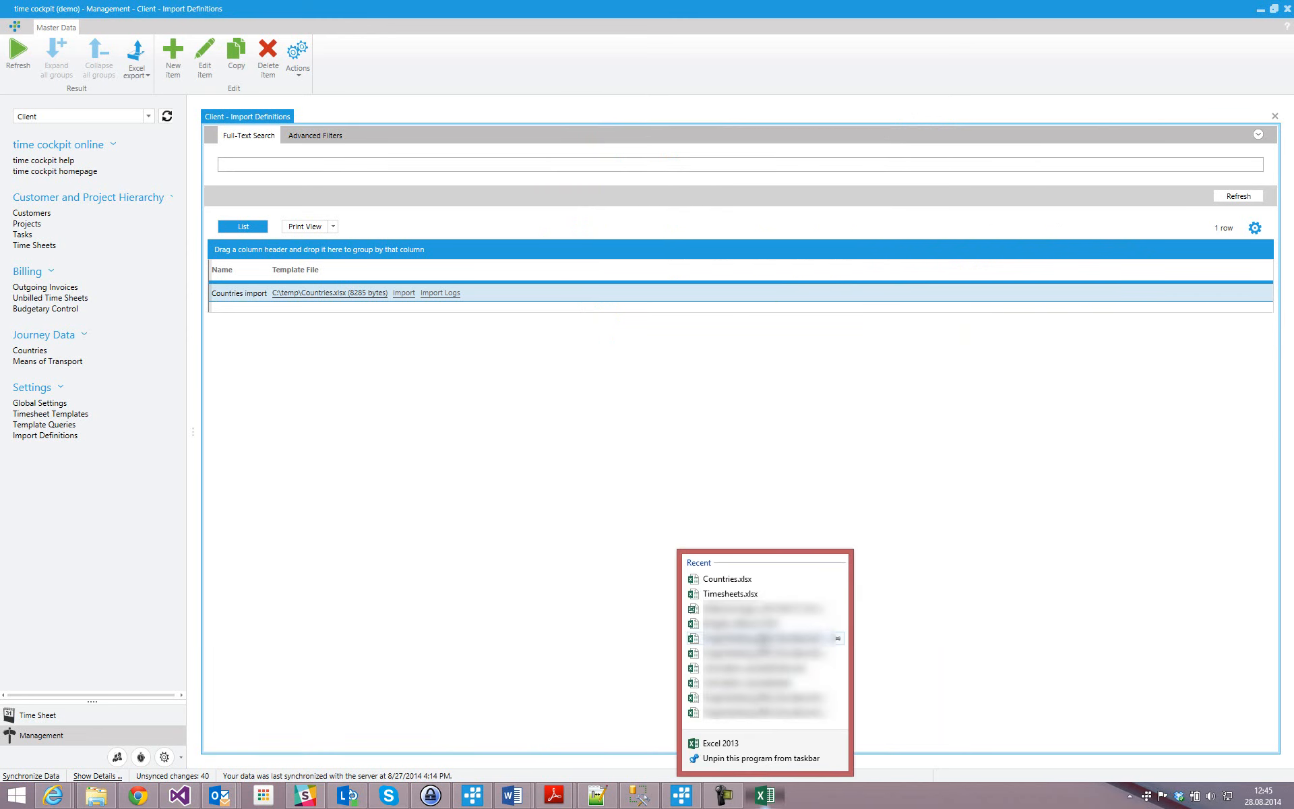
left_click(755, 594)
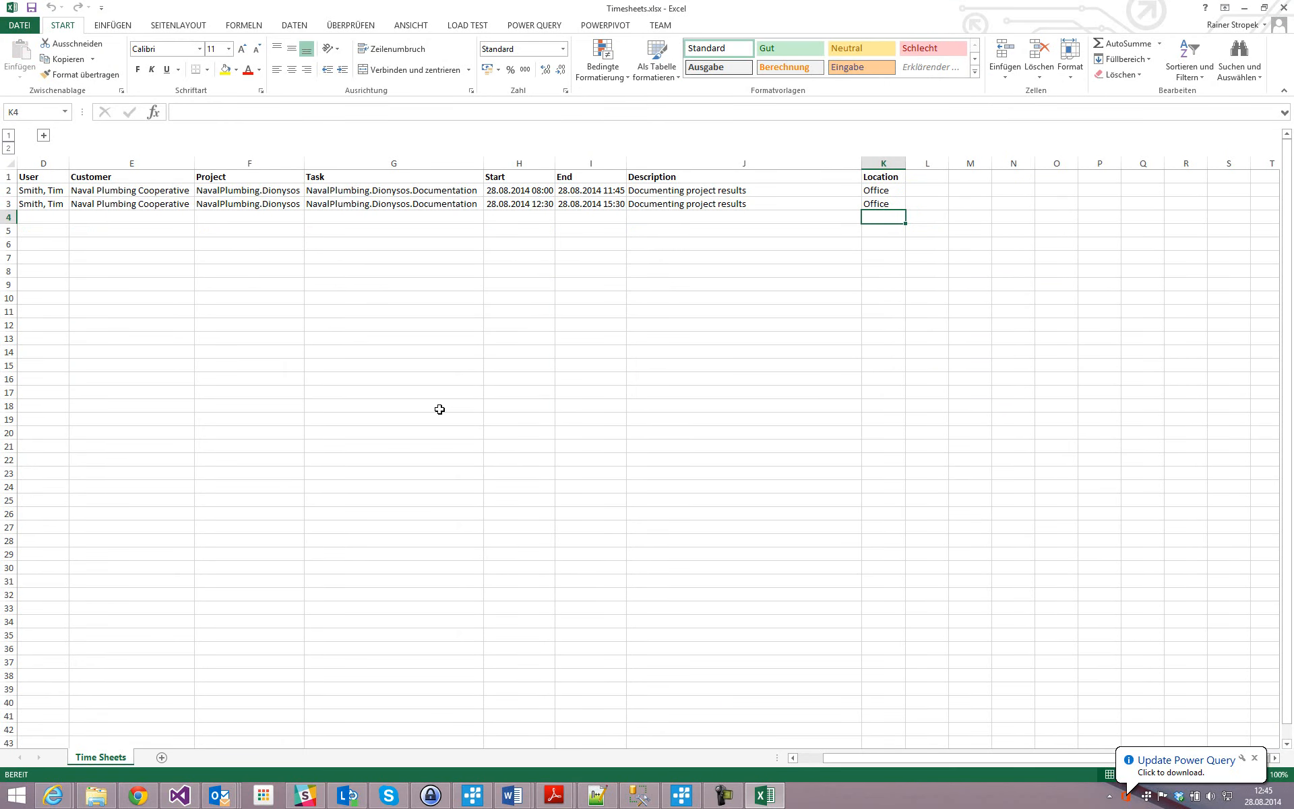
left_click_drag(56, 190, 56, 204)
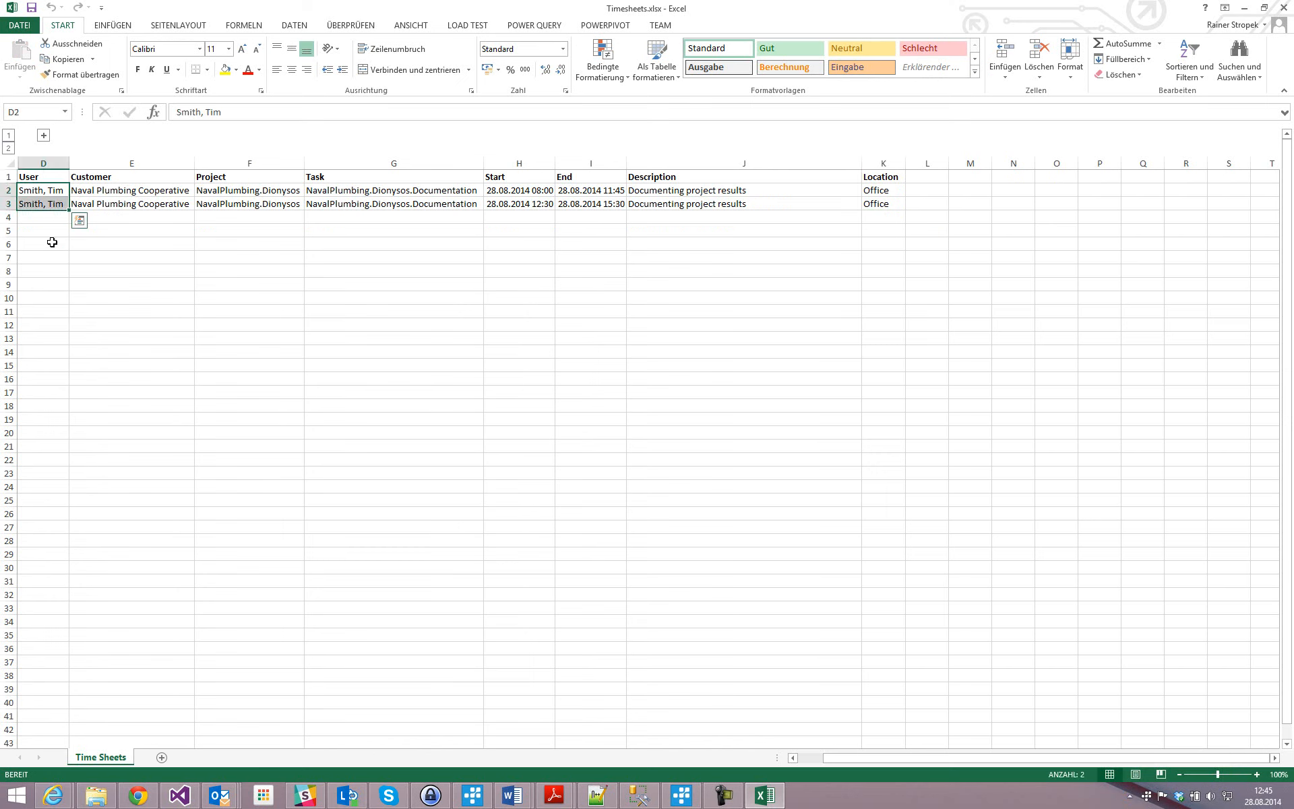
left_click(584, 194)
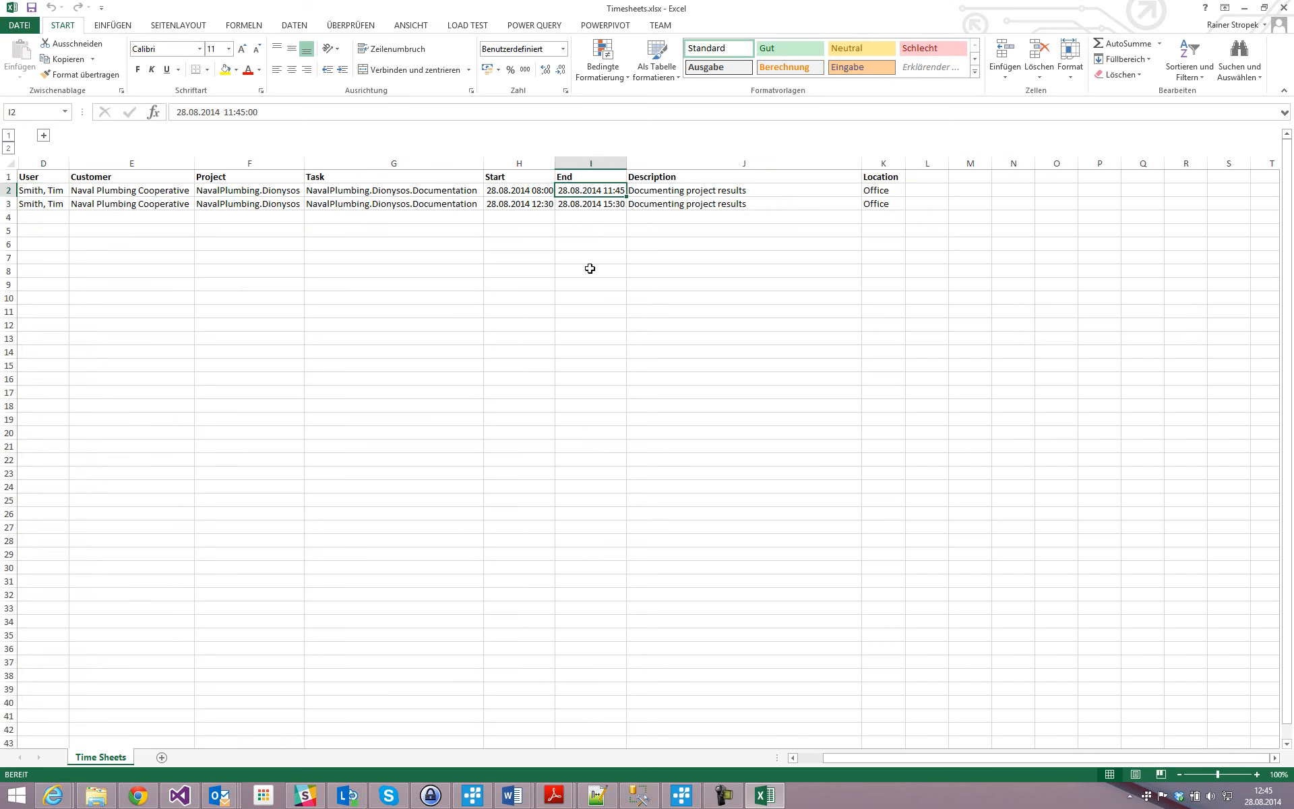
left_click_drag(547, 189, 567, 205)
left_click_drag(876, 192, 879, 206)
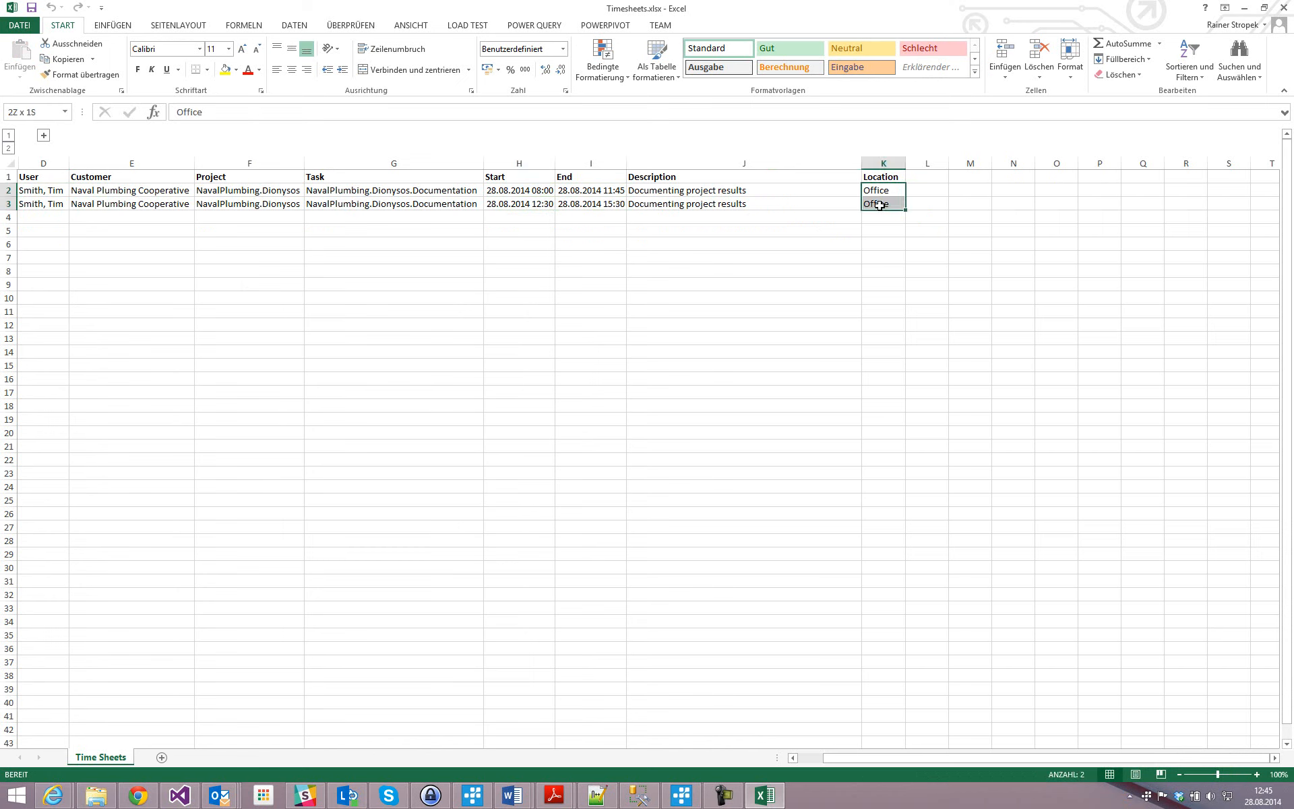
left_click(856, 234)
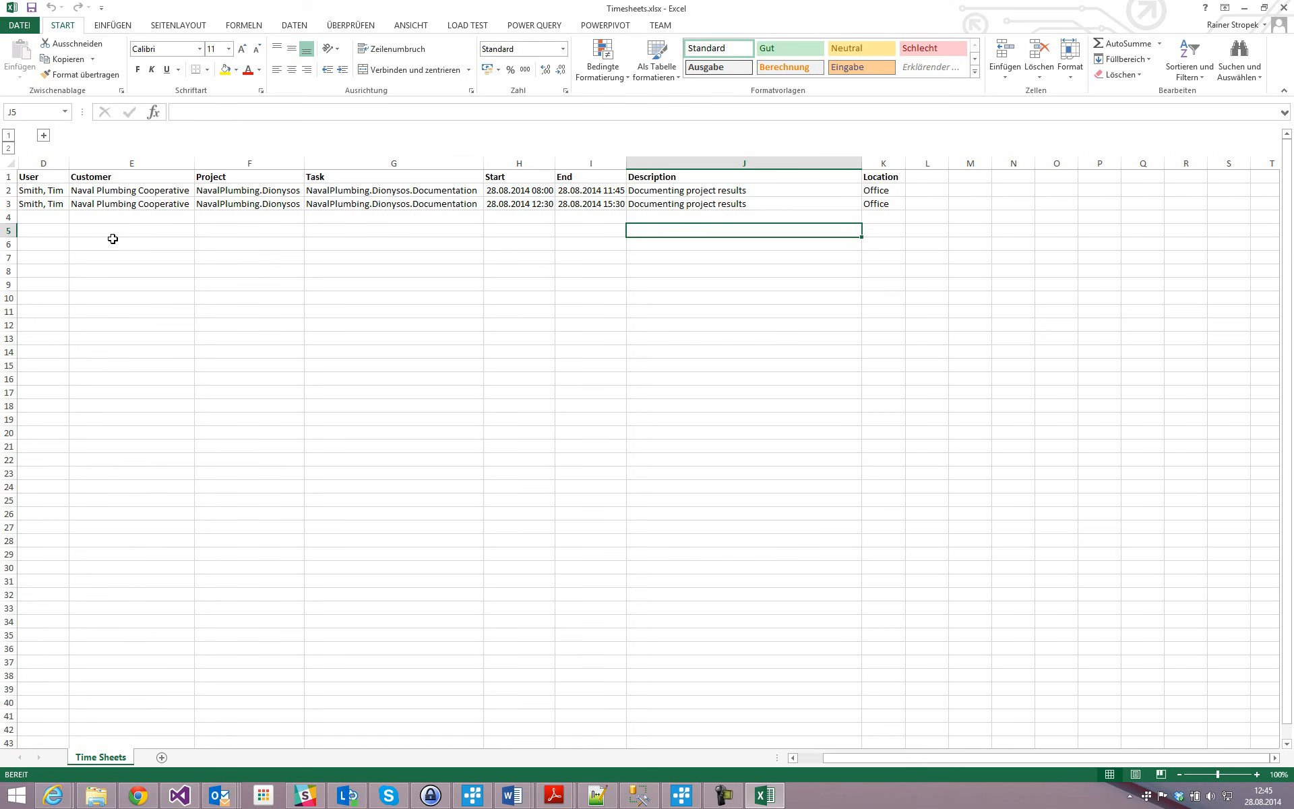
left_click(43, 163)
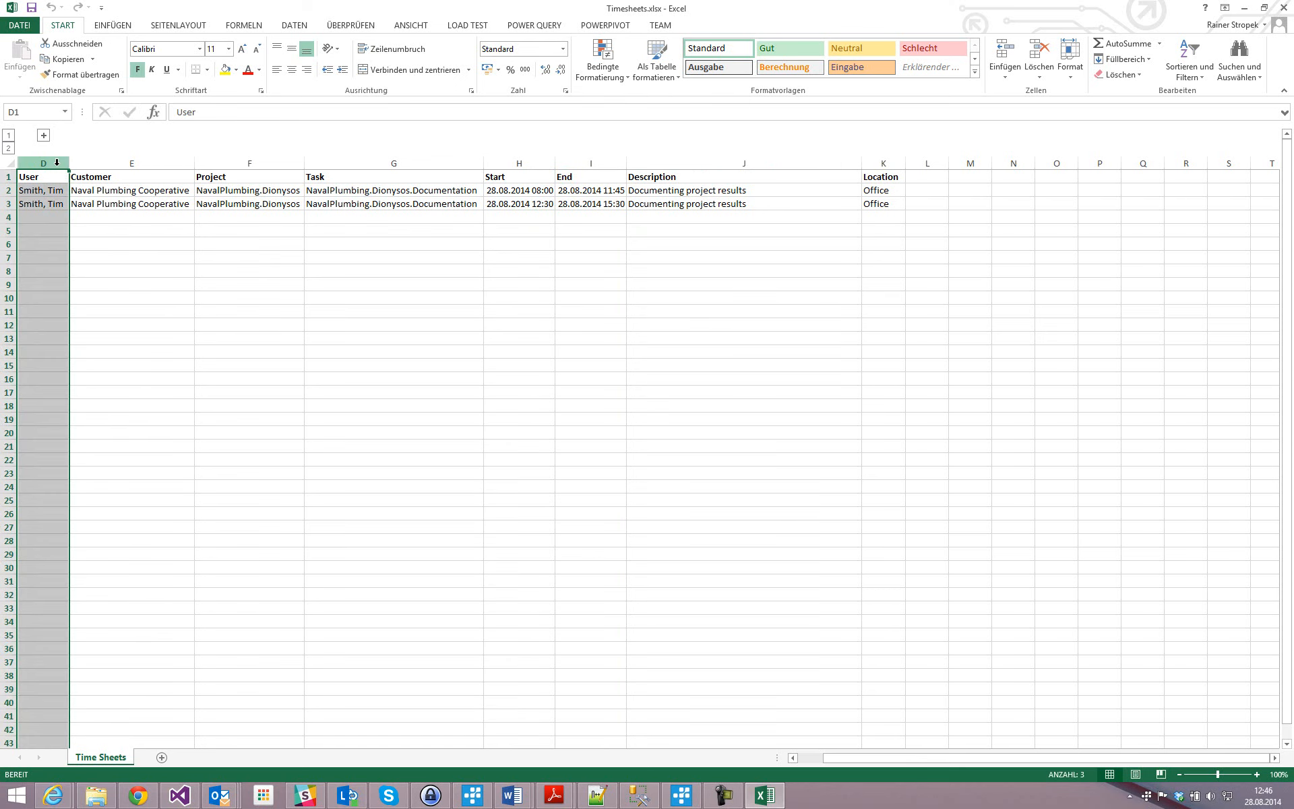
left_click(519, 163)
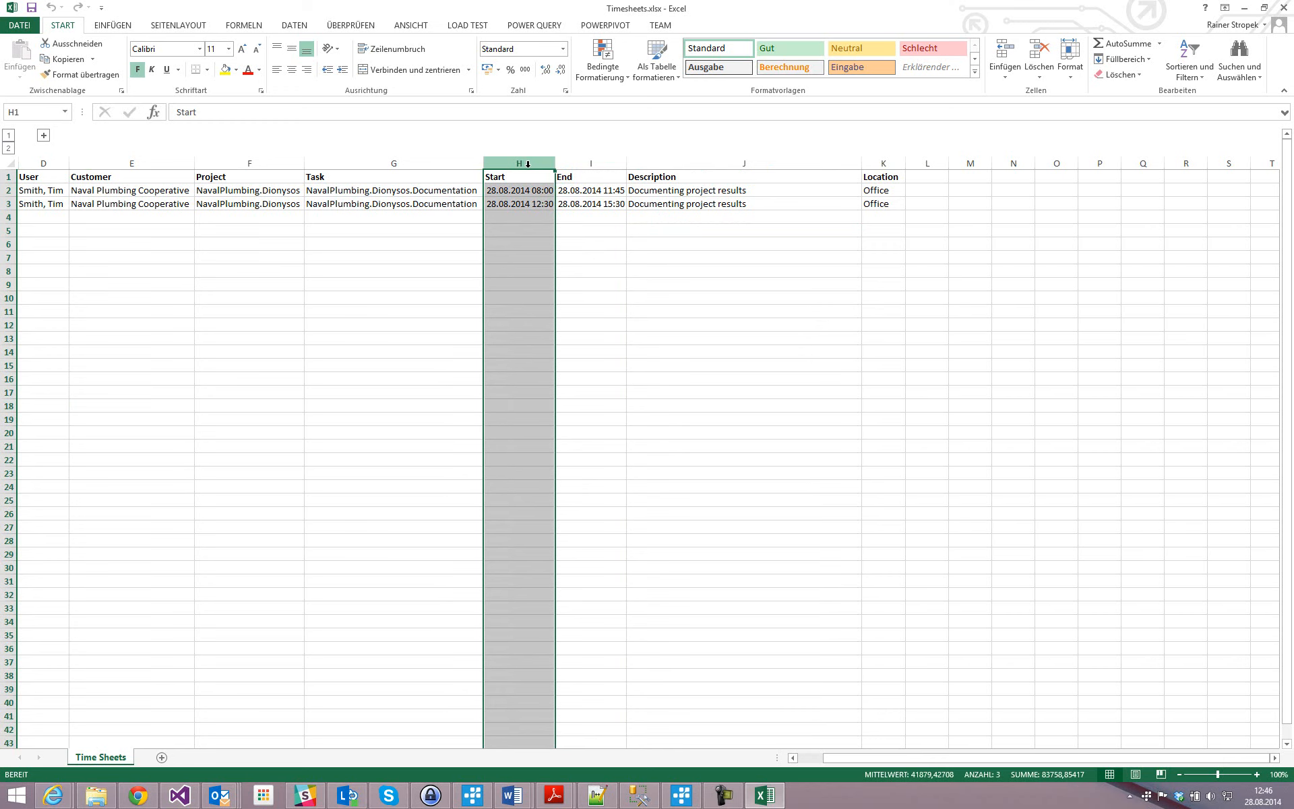
left_click(1283, 8)
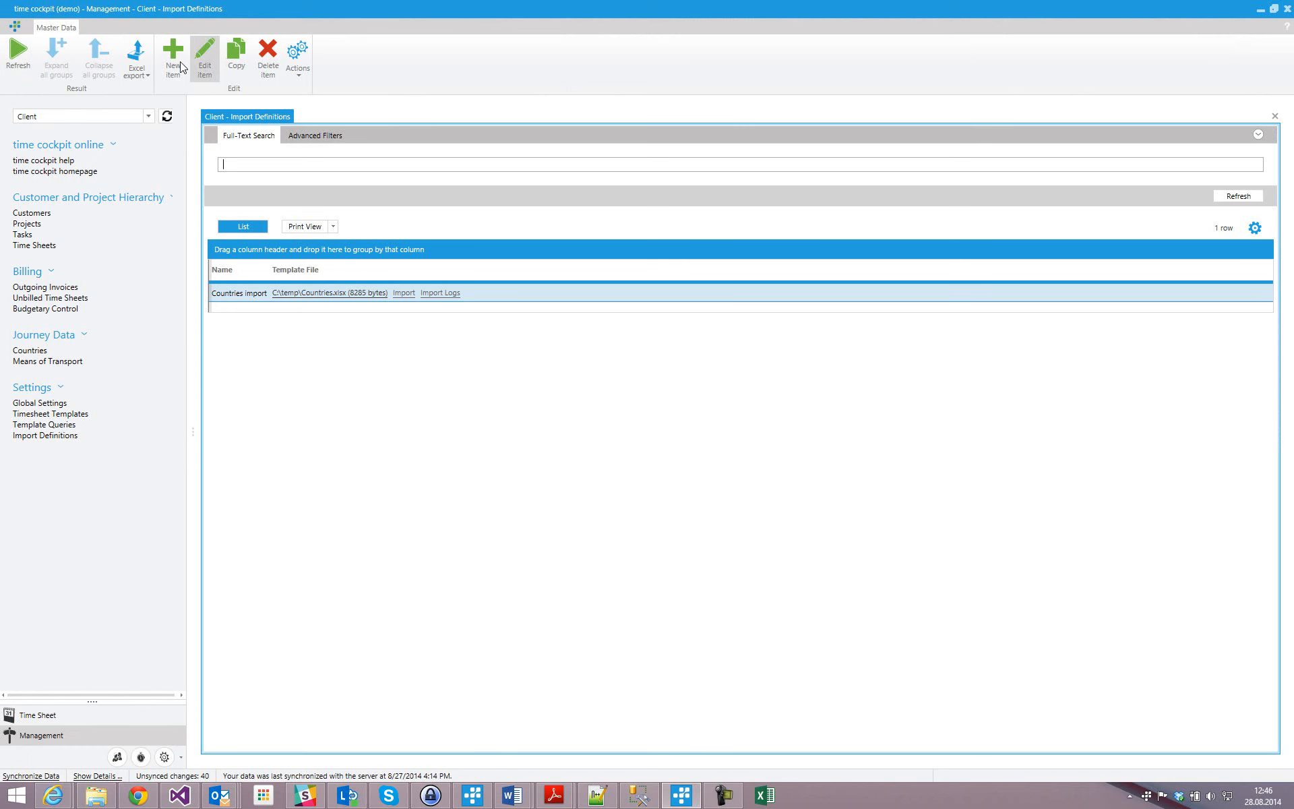
Check the current week's time sheet calendar, and start a new import definition named Timesheet.
left_click(120, 713)
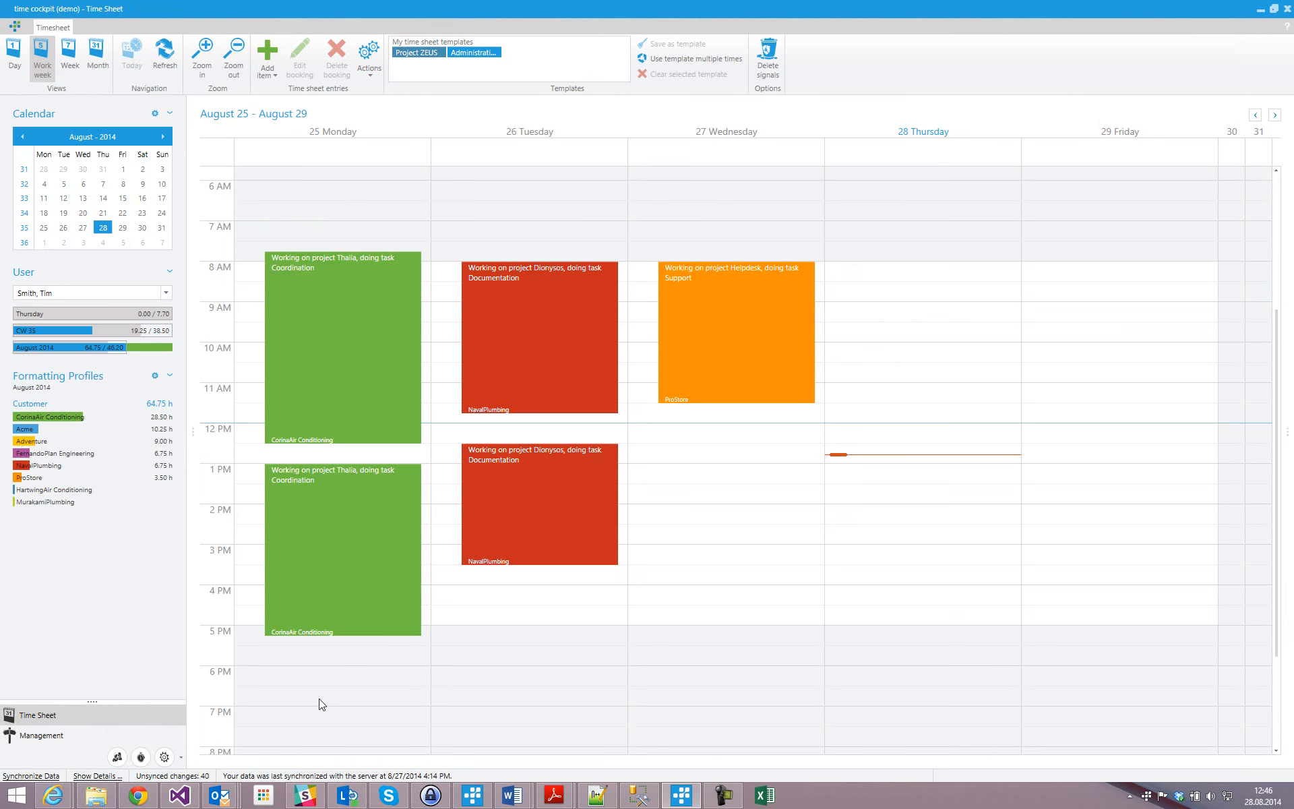
left_click(103, 732)
left_click(175, 55)
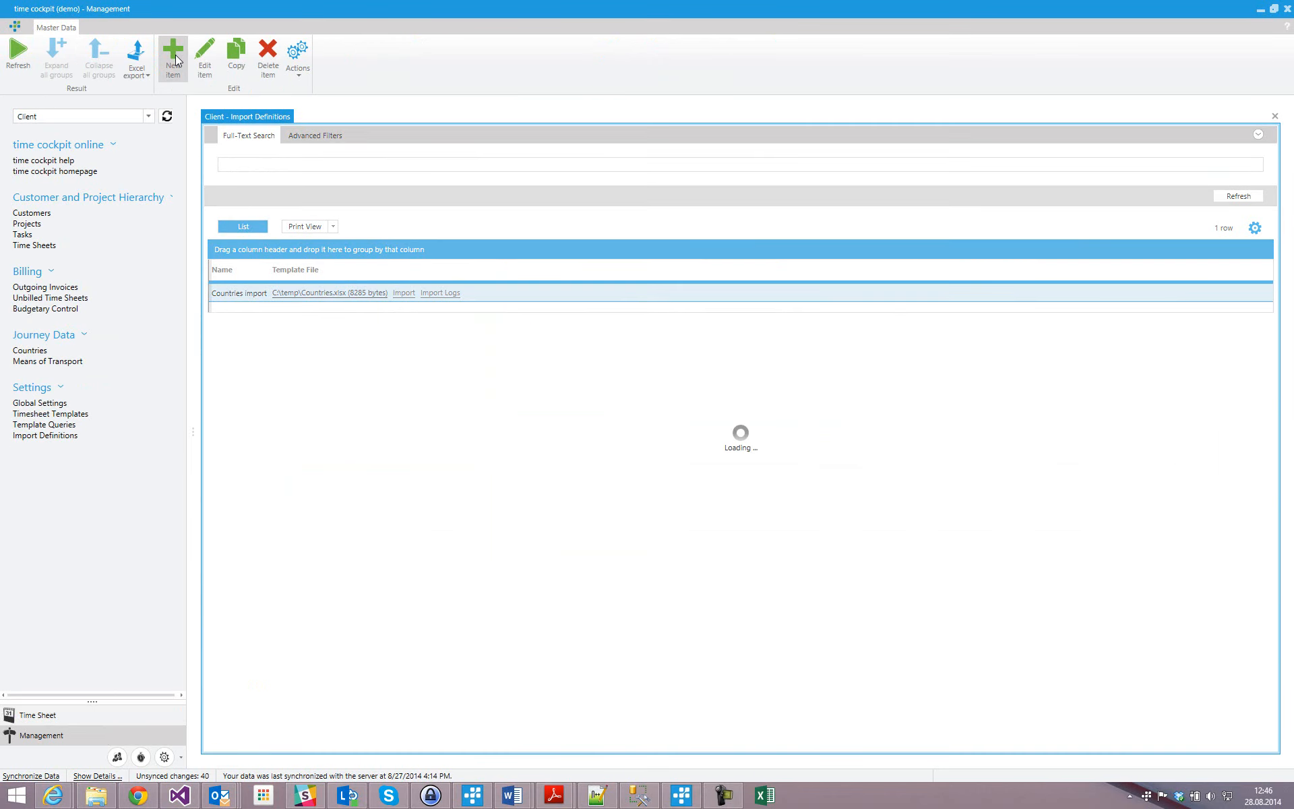
type("Timesheet")
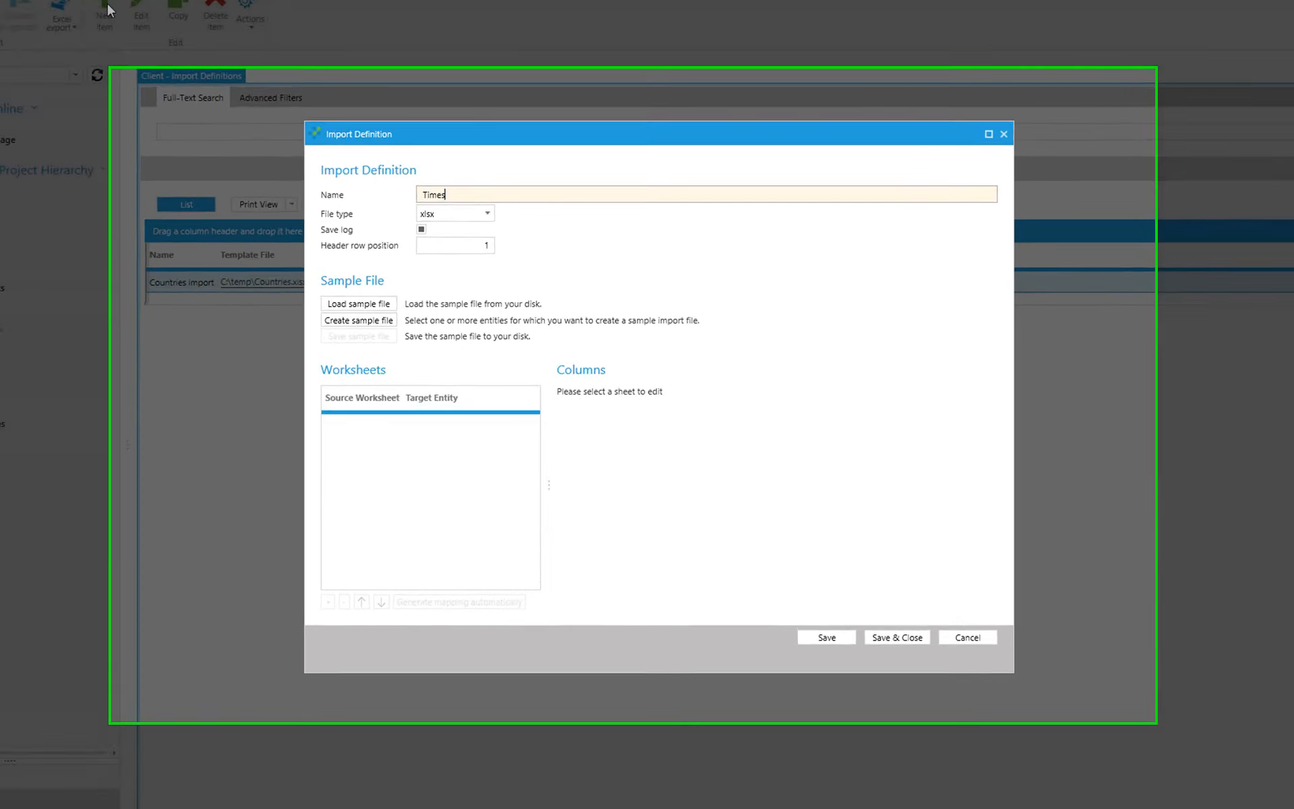
key("Tab")
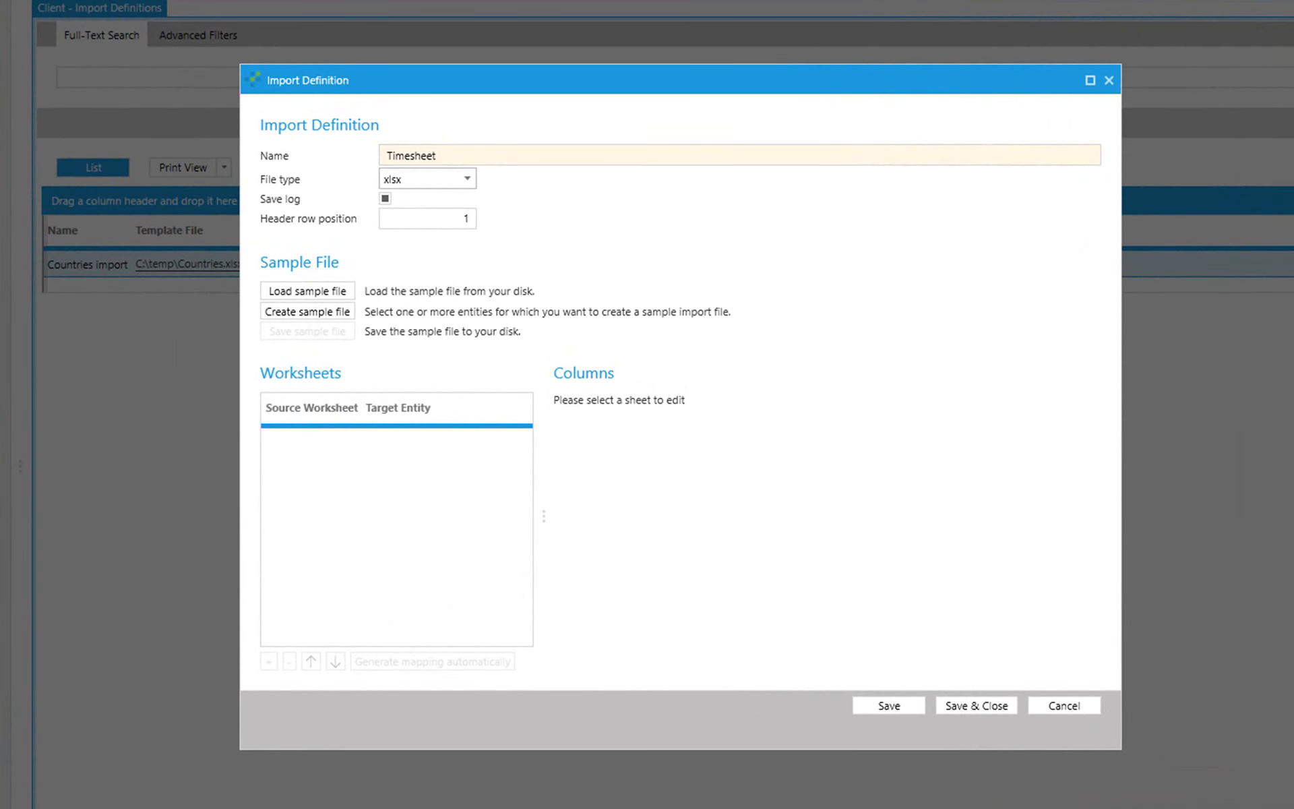
Load Timesheets.xlsx from the temp folder as the import definition's sample file.
left_click(296, 293)
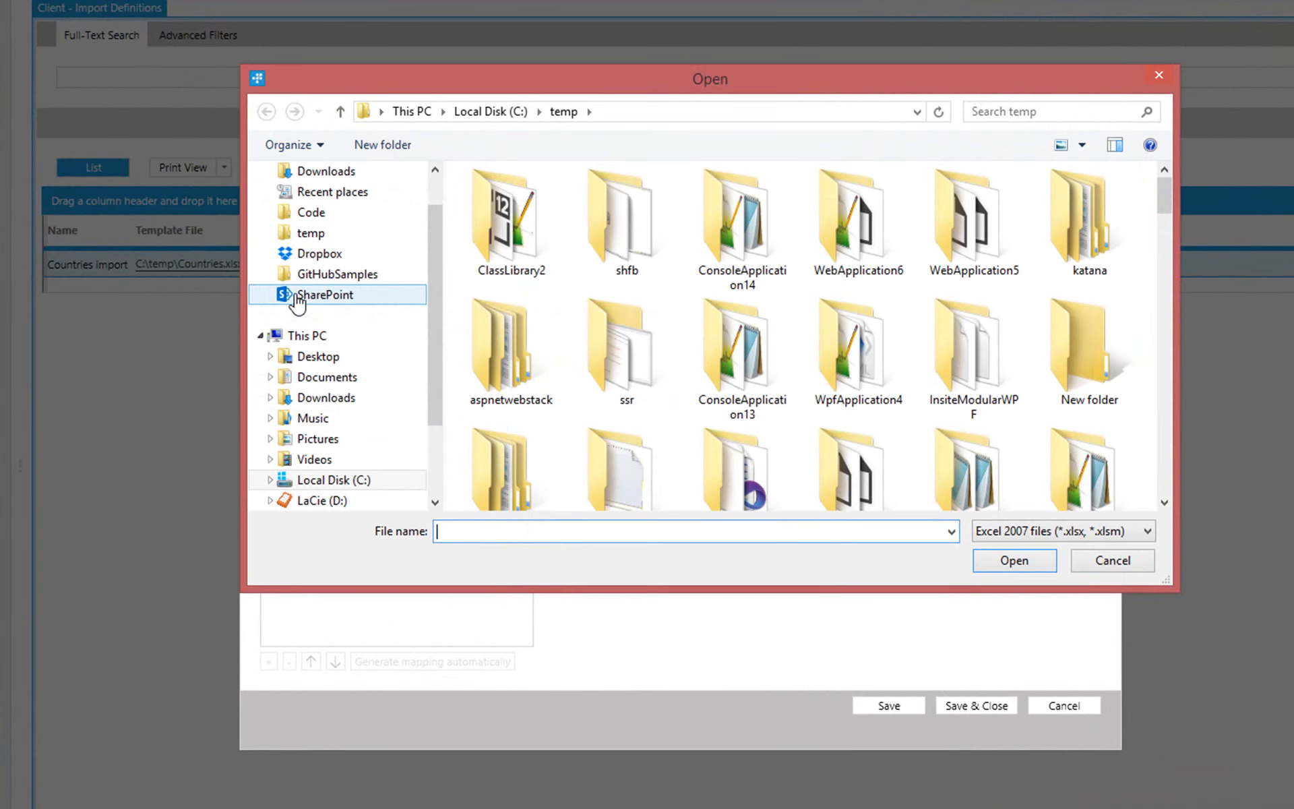
type("time")
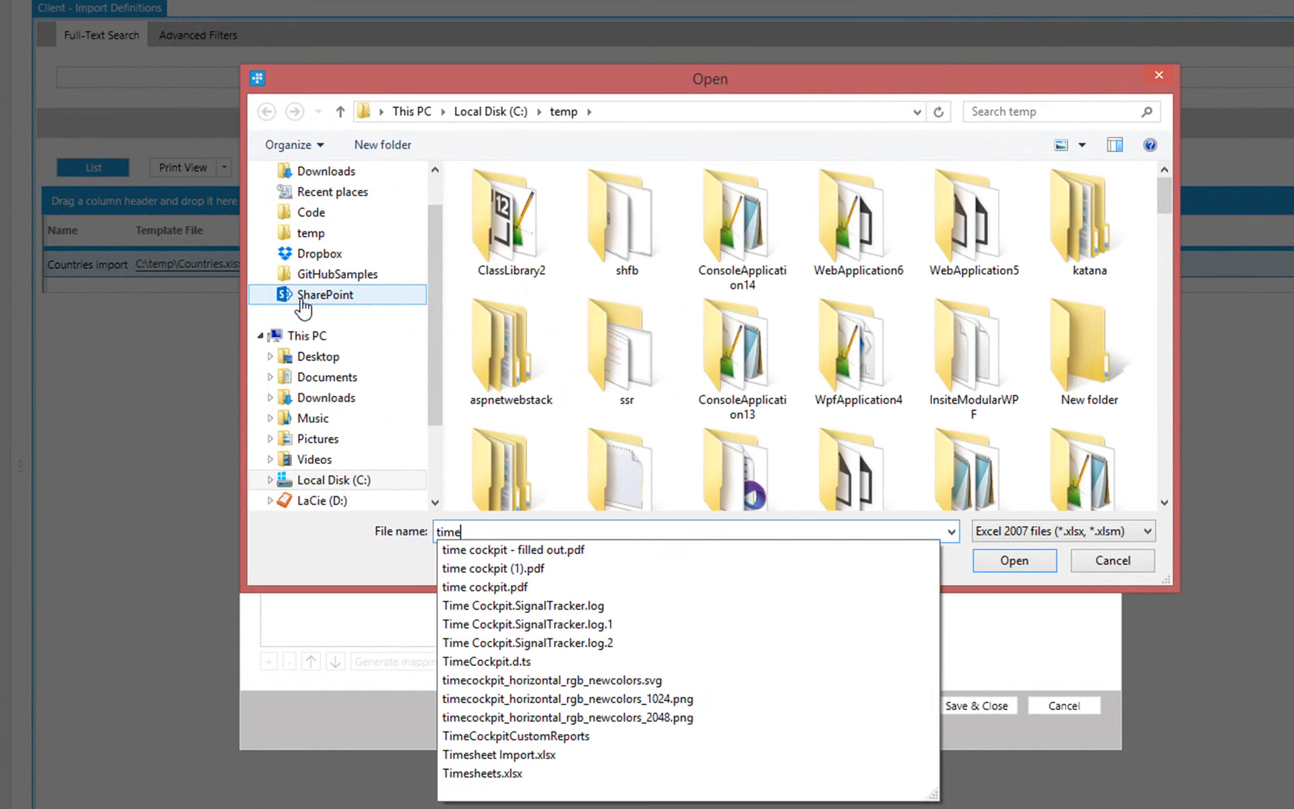
type("s")
key("Down")
key("Down")
key("Return")
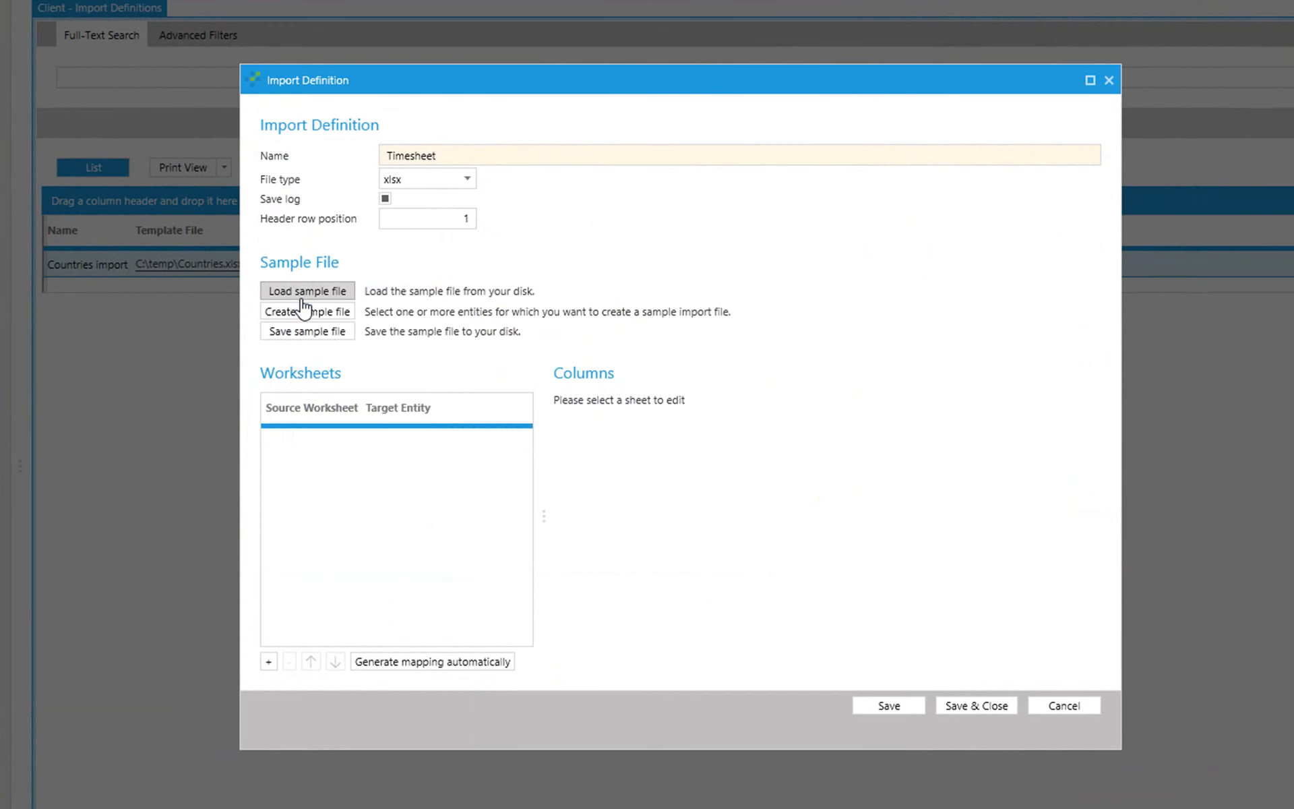
Generate the worksheet mapping automatically and set the target entity of the Time Sheets worksheet to Time Sheet.
left_click(396, 662)
left_click(420, 444)
left_click(420, 446)
scroll(495, 530, "down", 4)
left_click(467, 585)
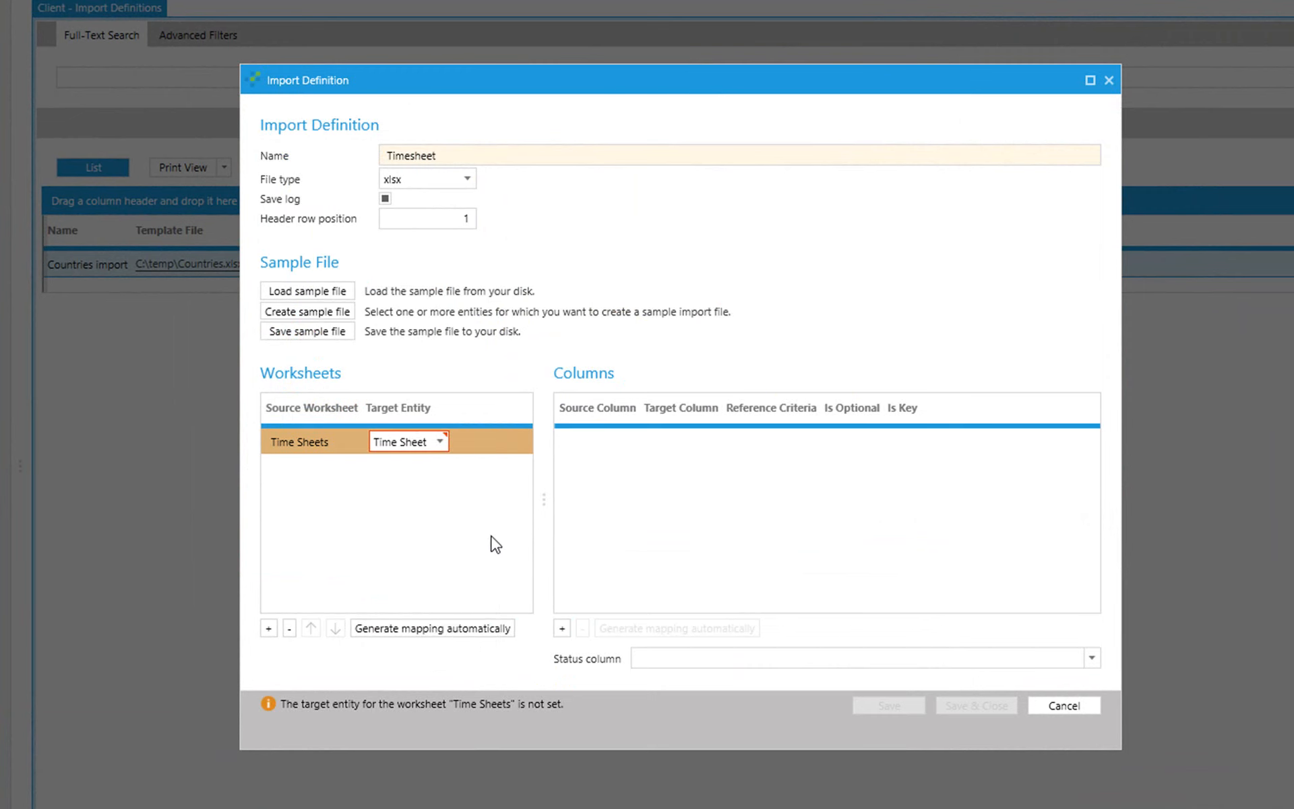
left_click(470, 541)
Generate the column mappings automatically and remove the unmapped Filter and Customer columns.
left_click(610, 629)
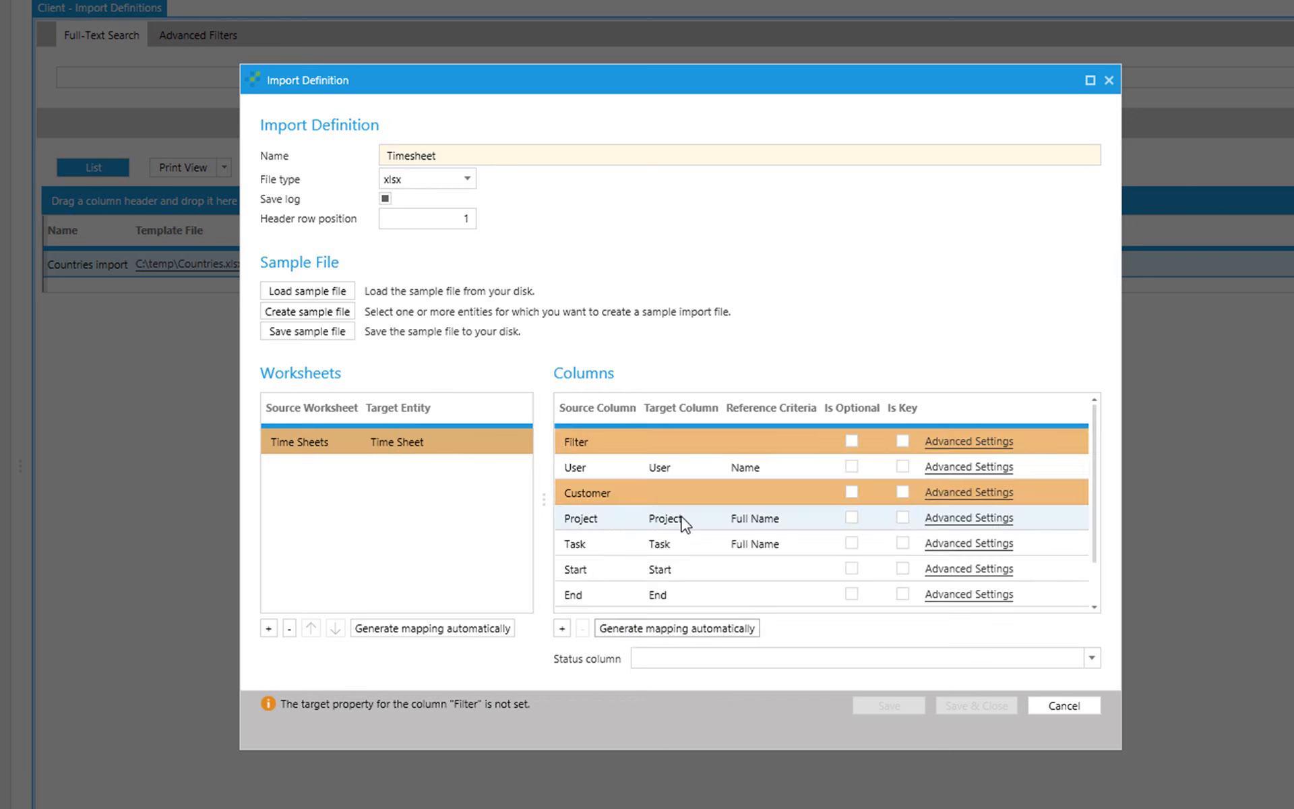
left_click(721, 440)
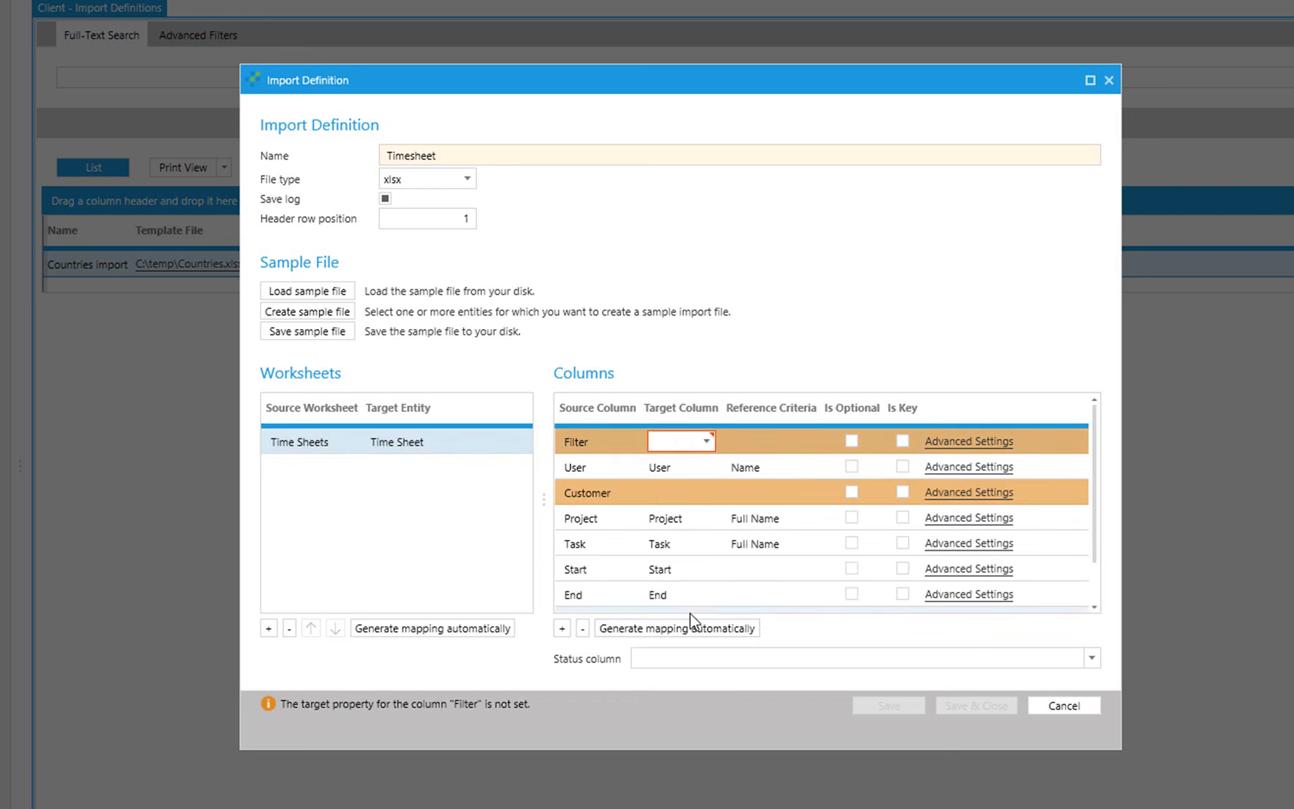
left_click(582, 628)
left_click(694, 468)
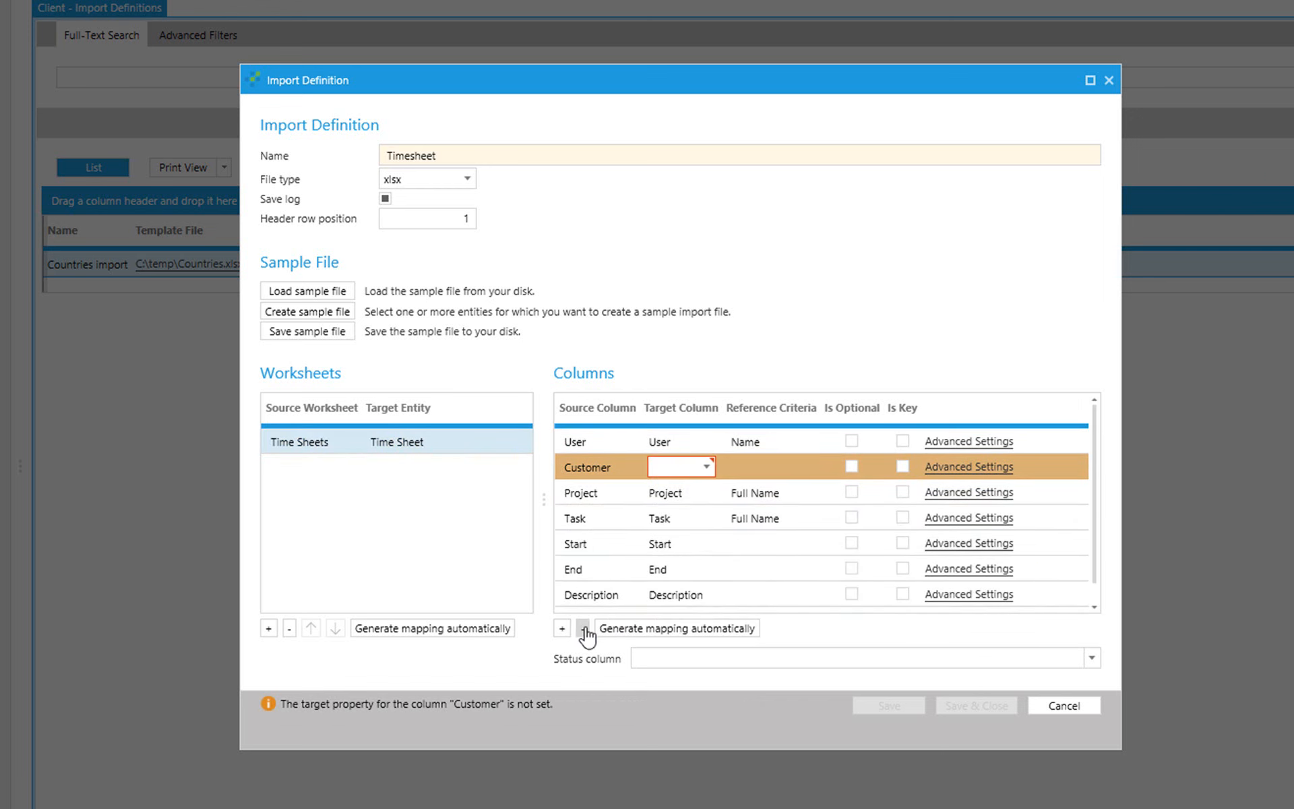
left_click(583, 628)
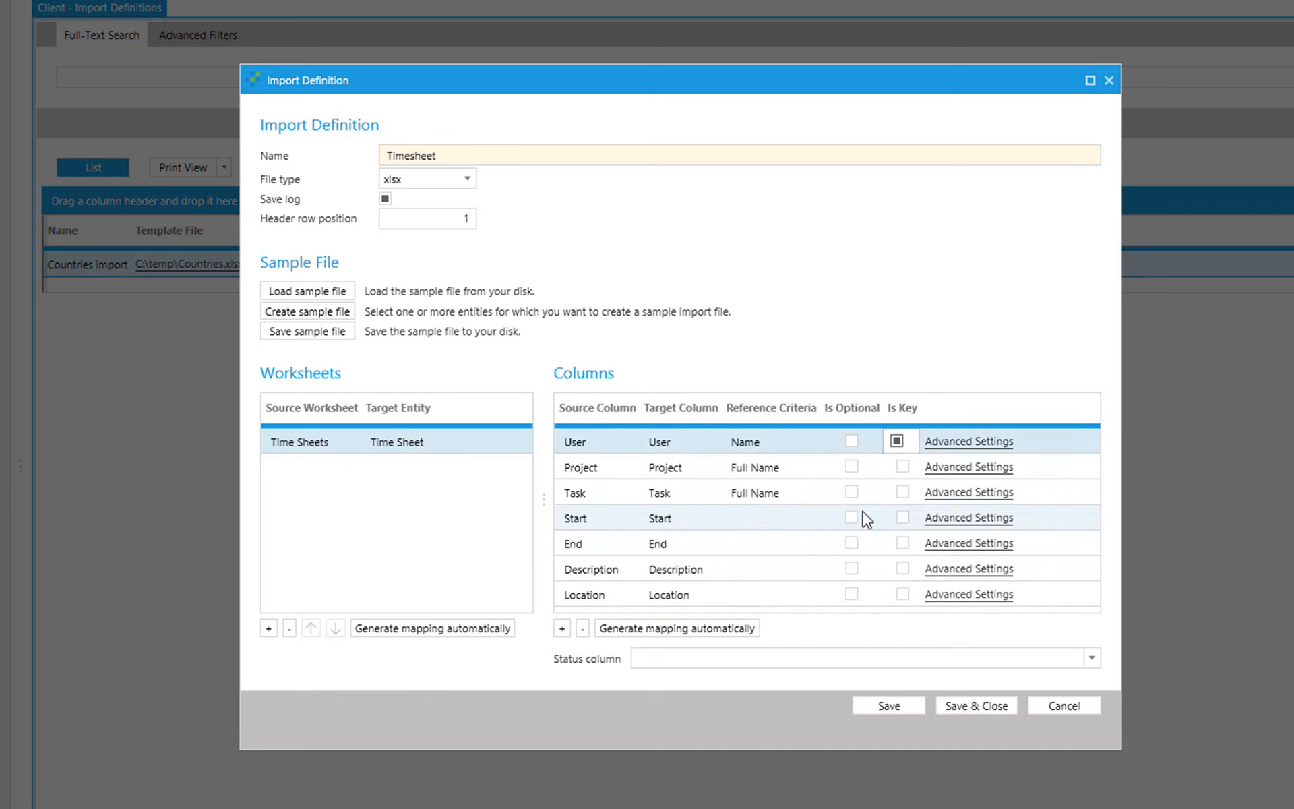
Mark the User and Start columns as keys, and save and close the import definition.
left_click(898, 517)
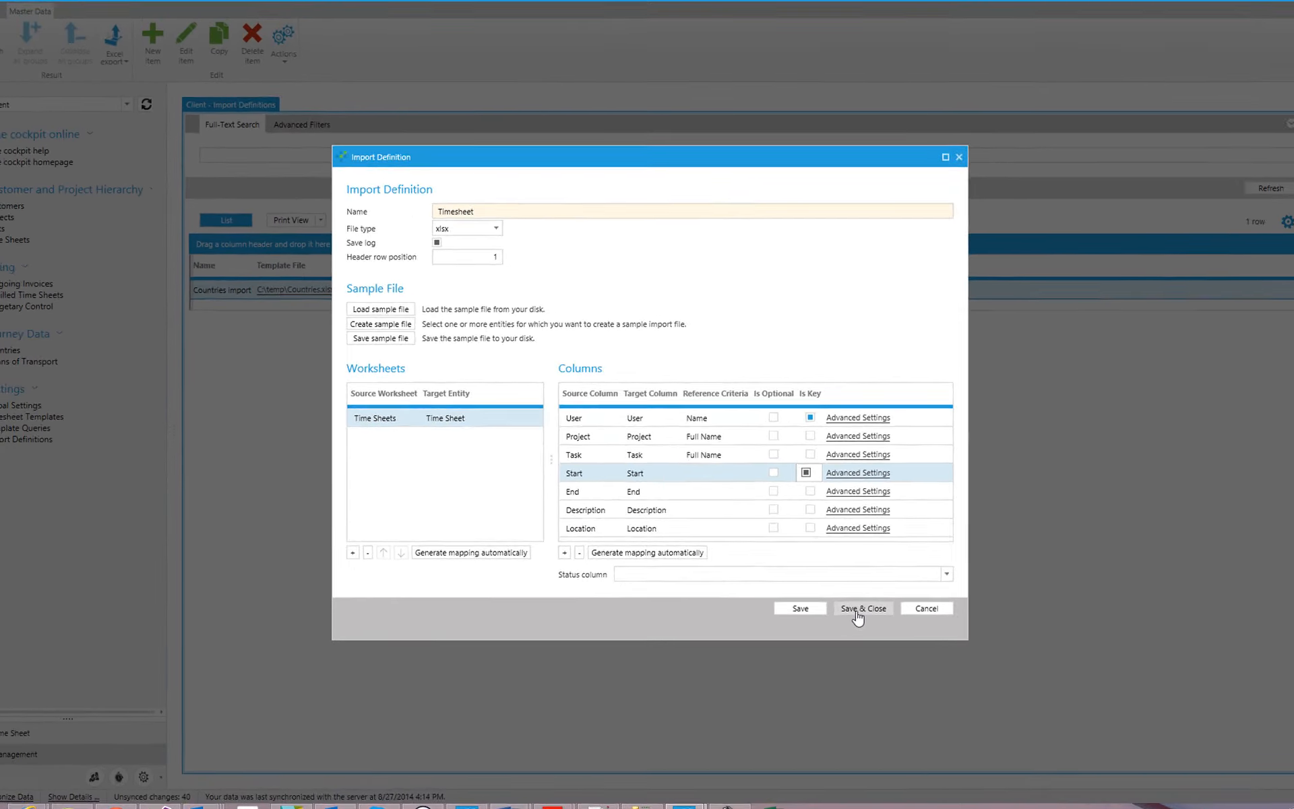
left_click(976, 705)
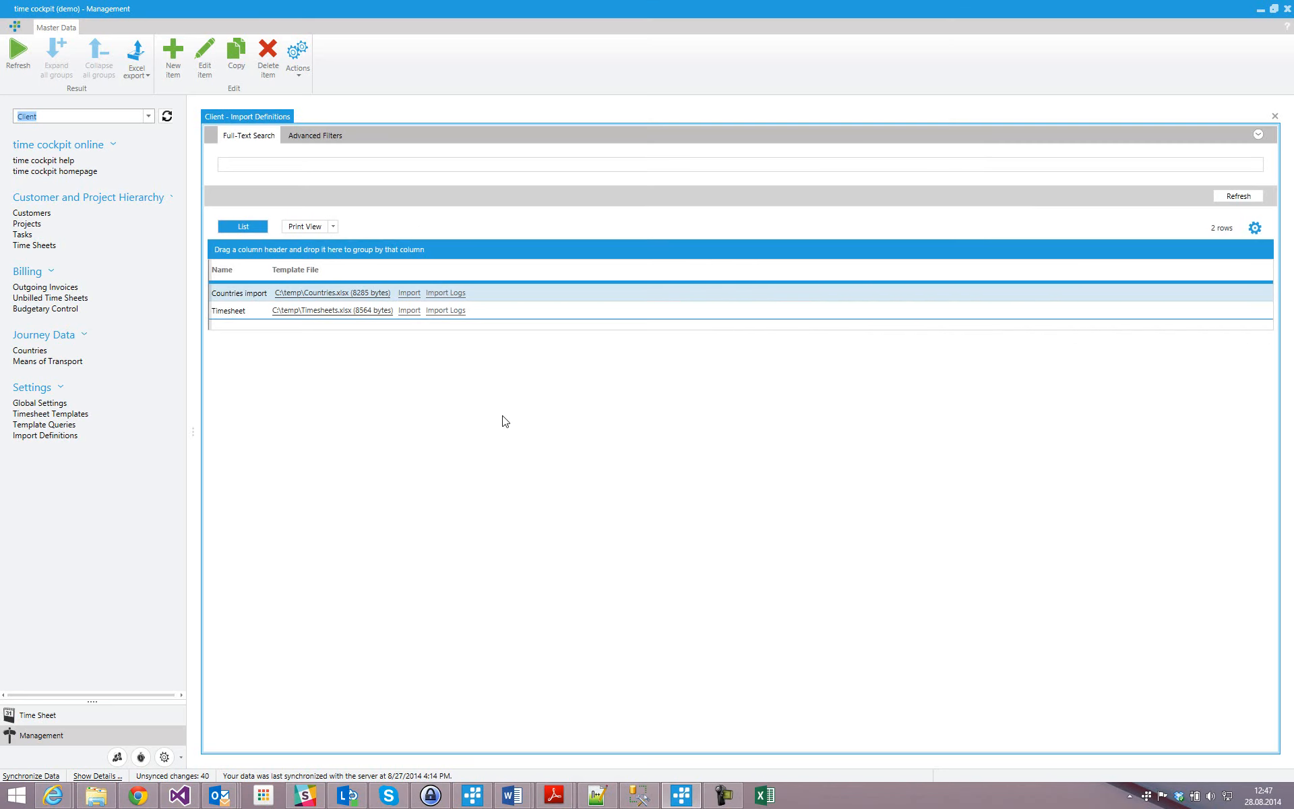
Open the import for the Timesheet definition and select Timesheets.xlsx as its source file.
left_click(409, 310)
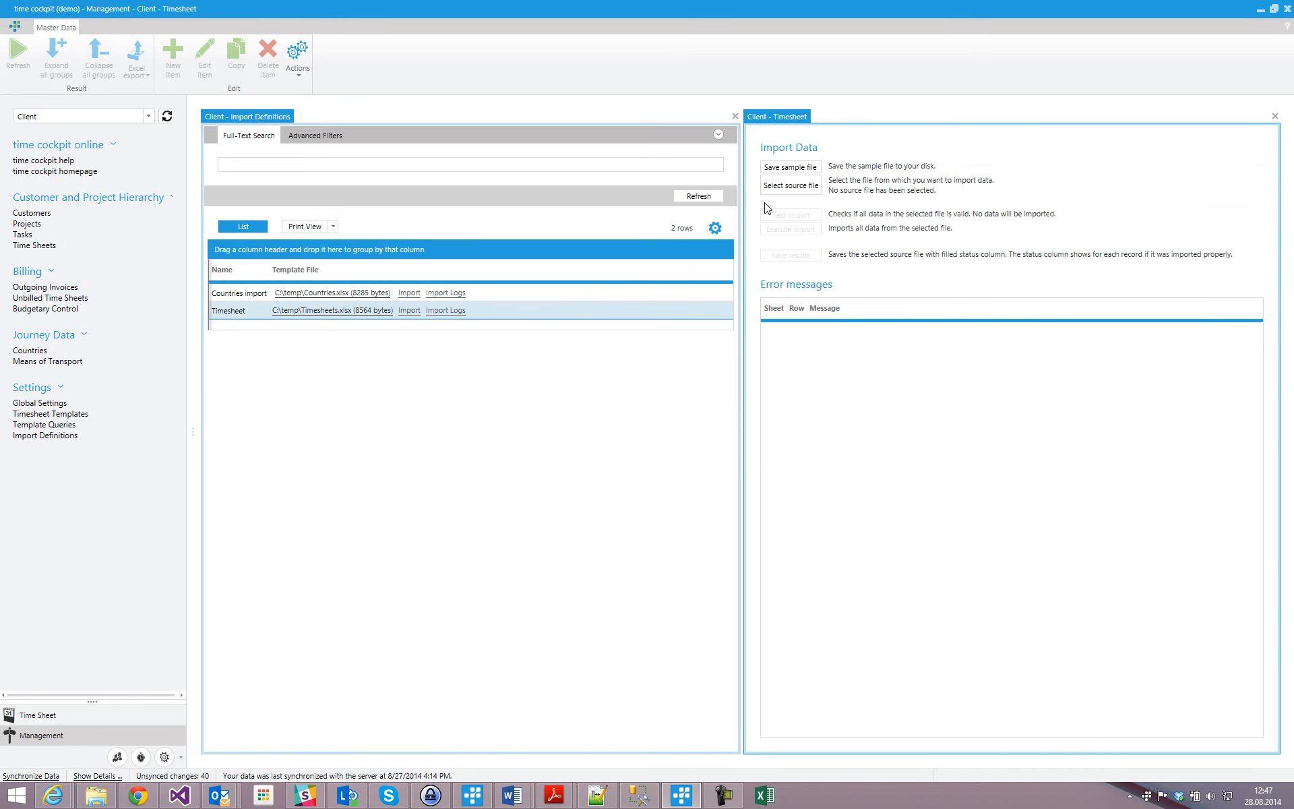
left_click(790, 185)
type("times")
key("Down")
key("Down")
key("Return")
key("Return")
Execute the import of the time sheet entries from Timesheets.xlsx and close the result message.
left_click(809, 232)
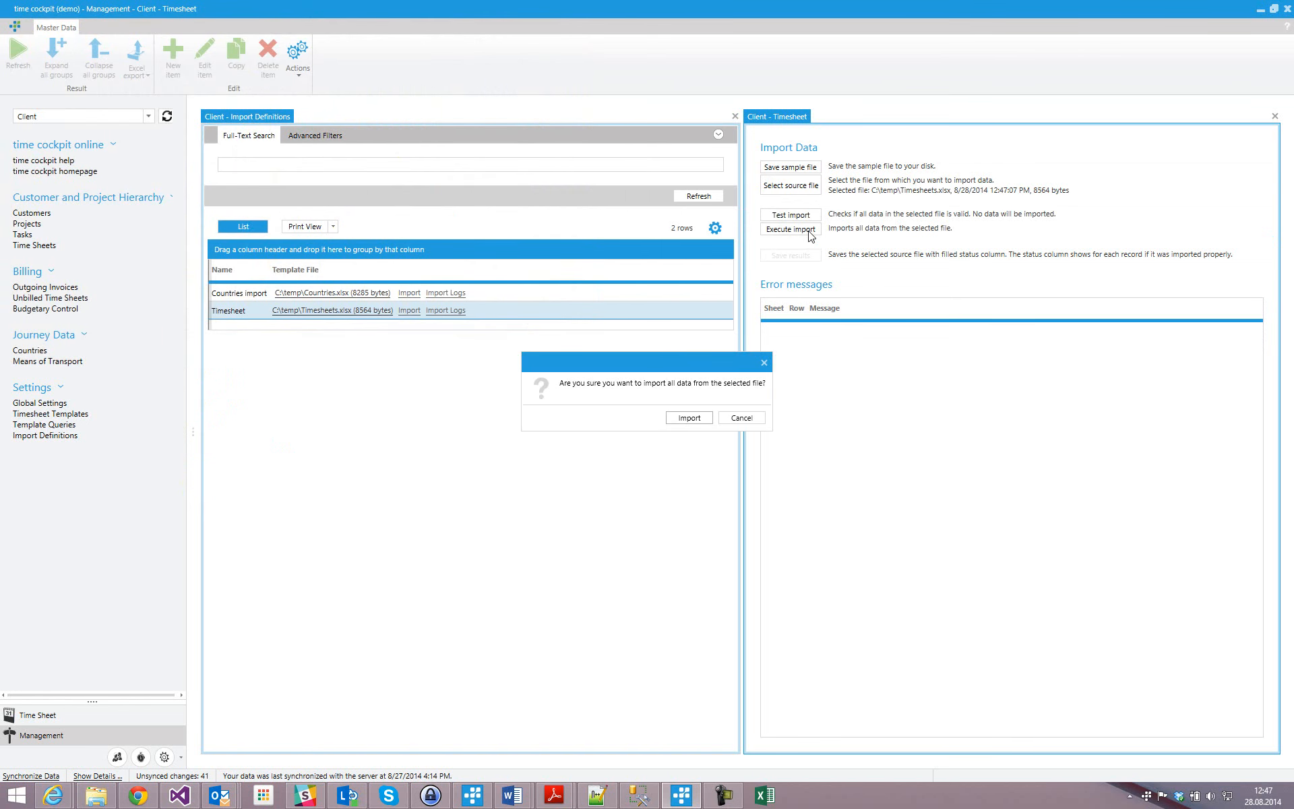
left_click(687, 420)
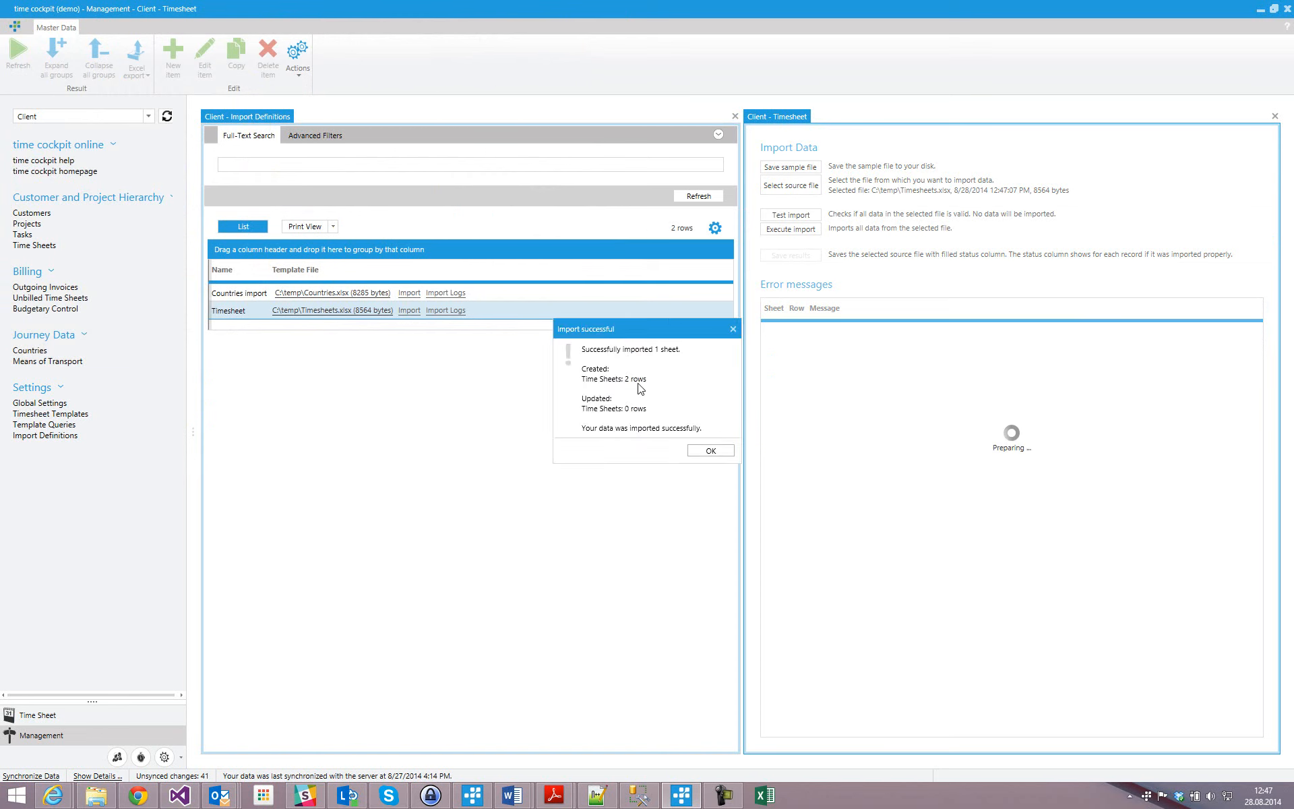
left_click(705, 451)
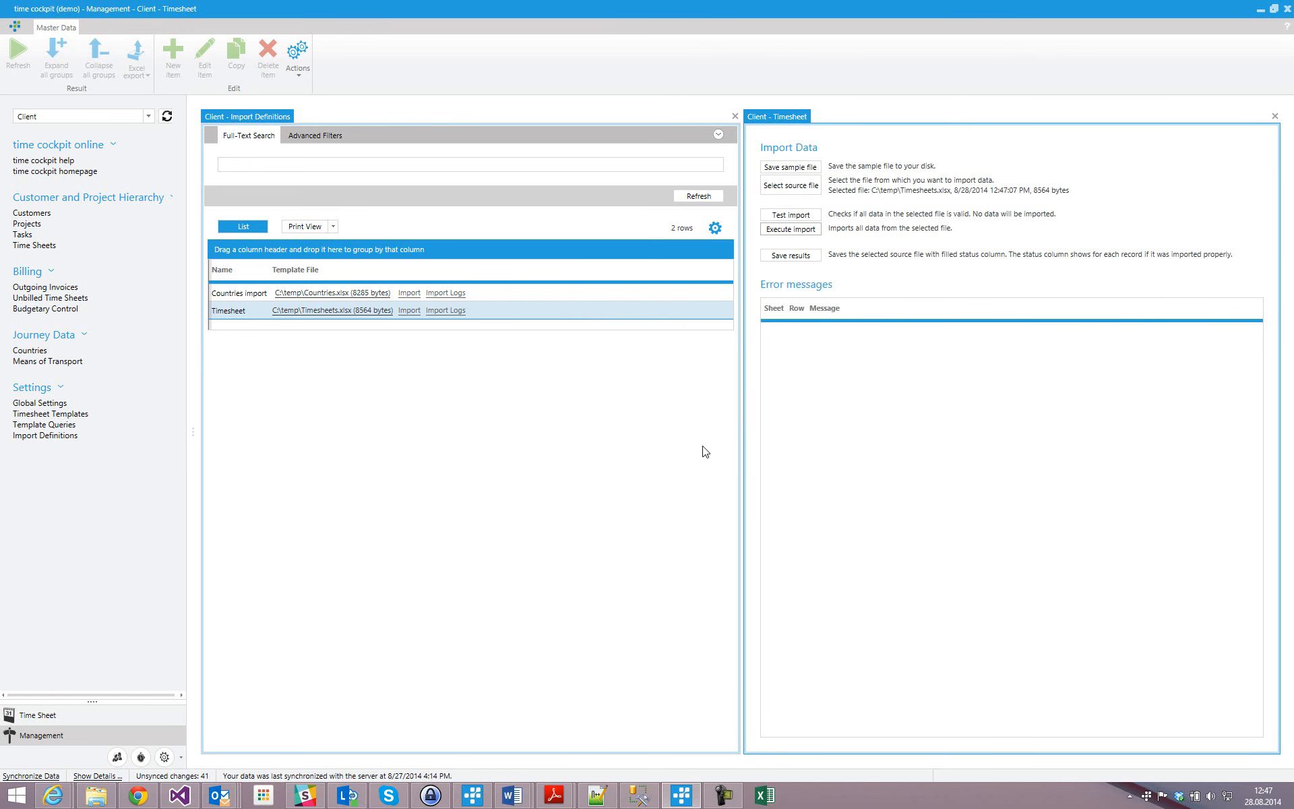
Examine Thursday's imported entries in the time sheet calendar, check the 12:30 PM entry's location, and close it without changes.
left_click(131, 714)
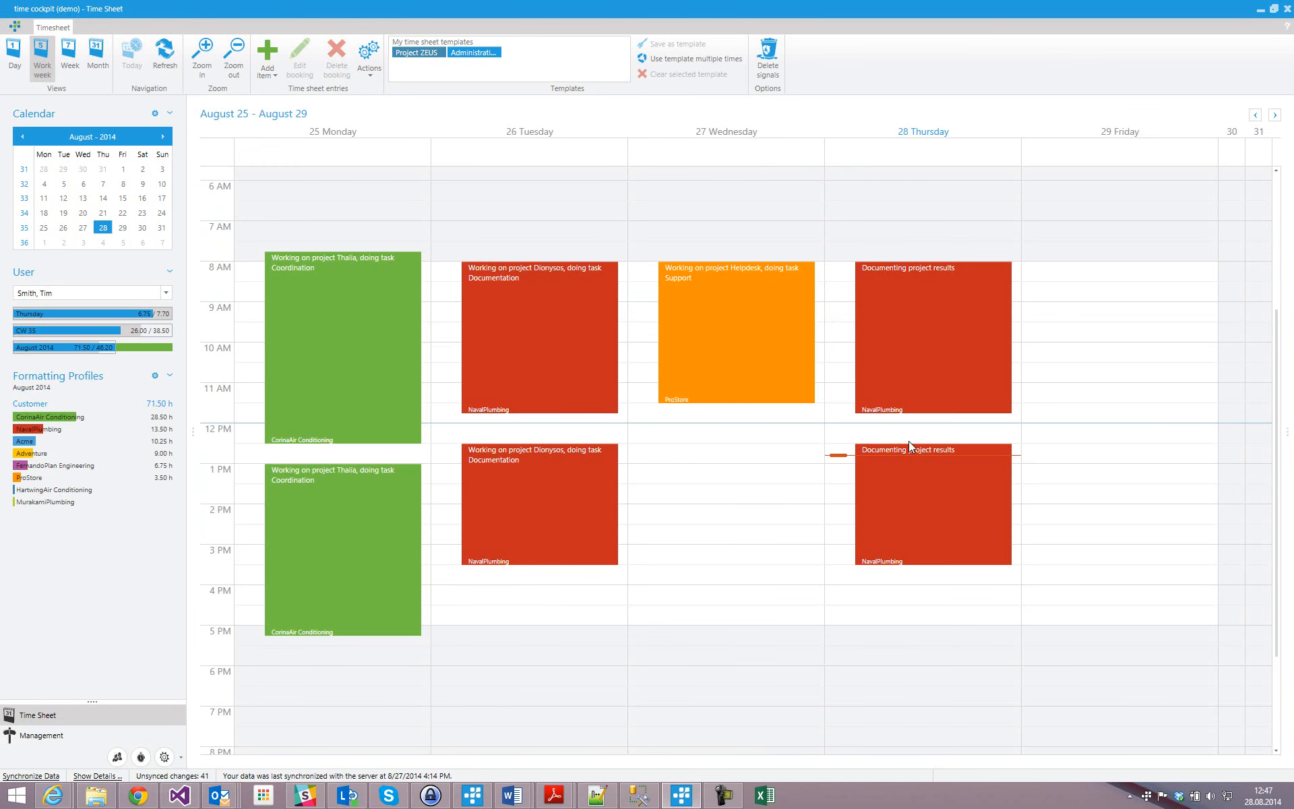
mouse_move(893, 362)
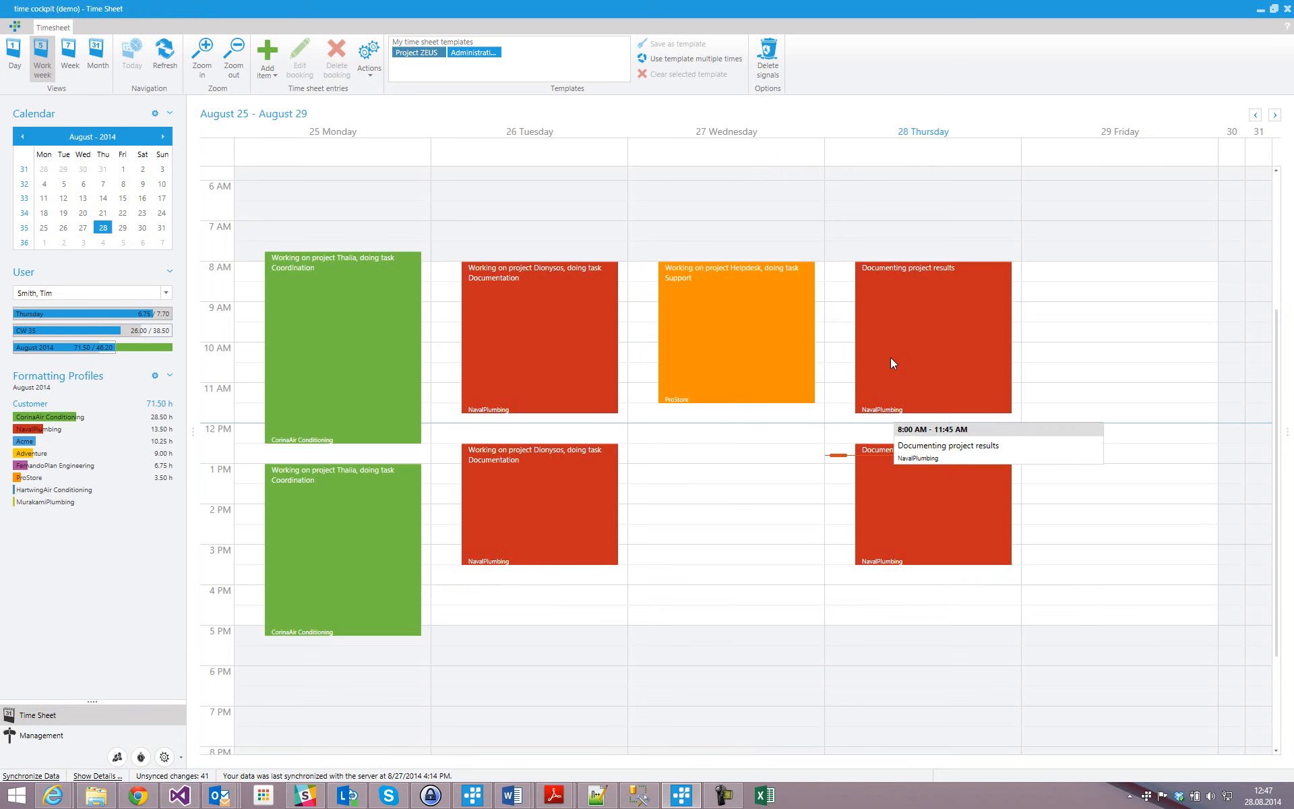
double_click(909, 504)
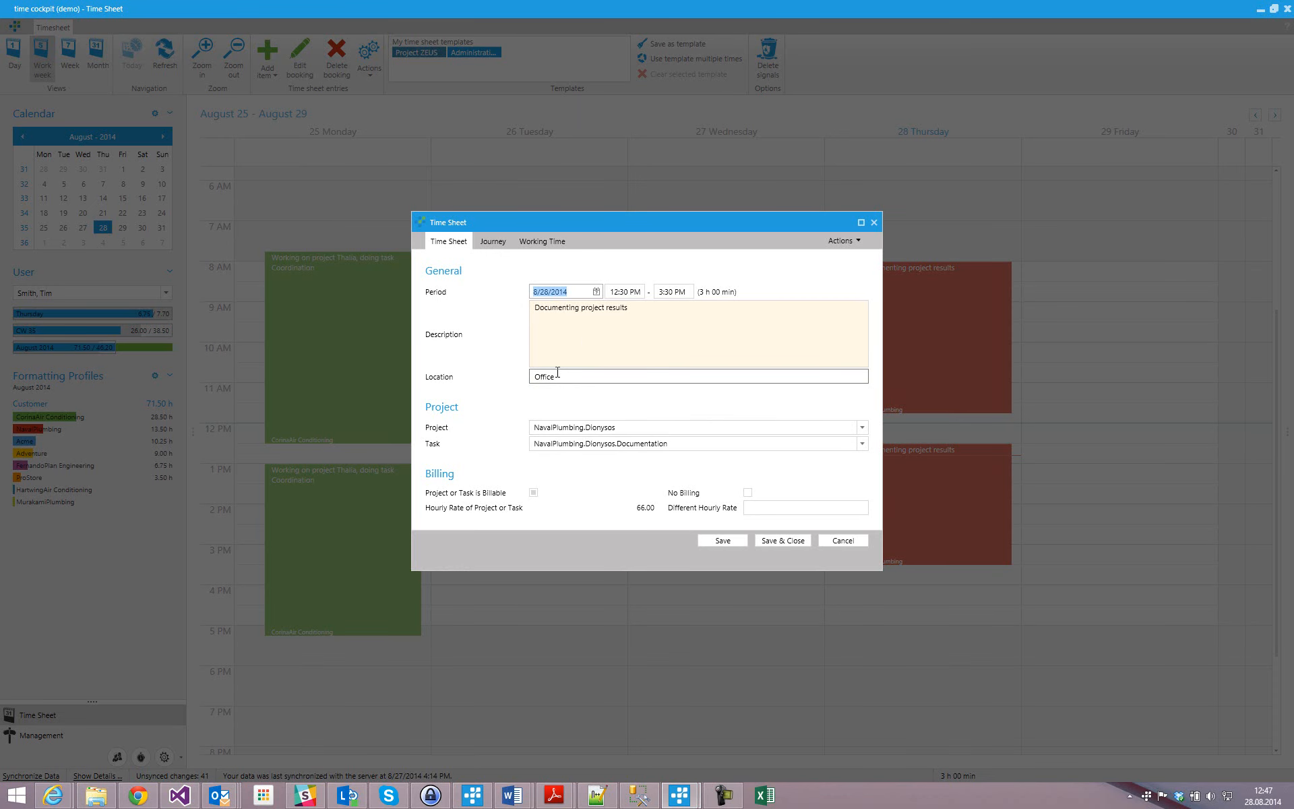
left_click(566, 376)
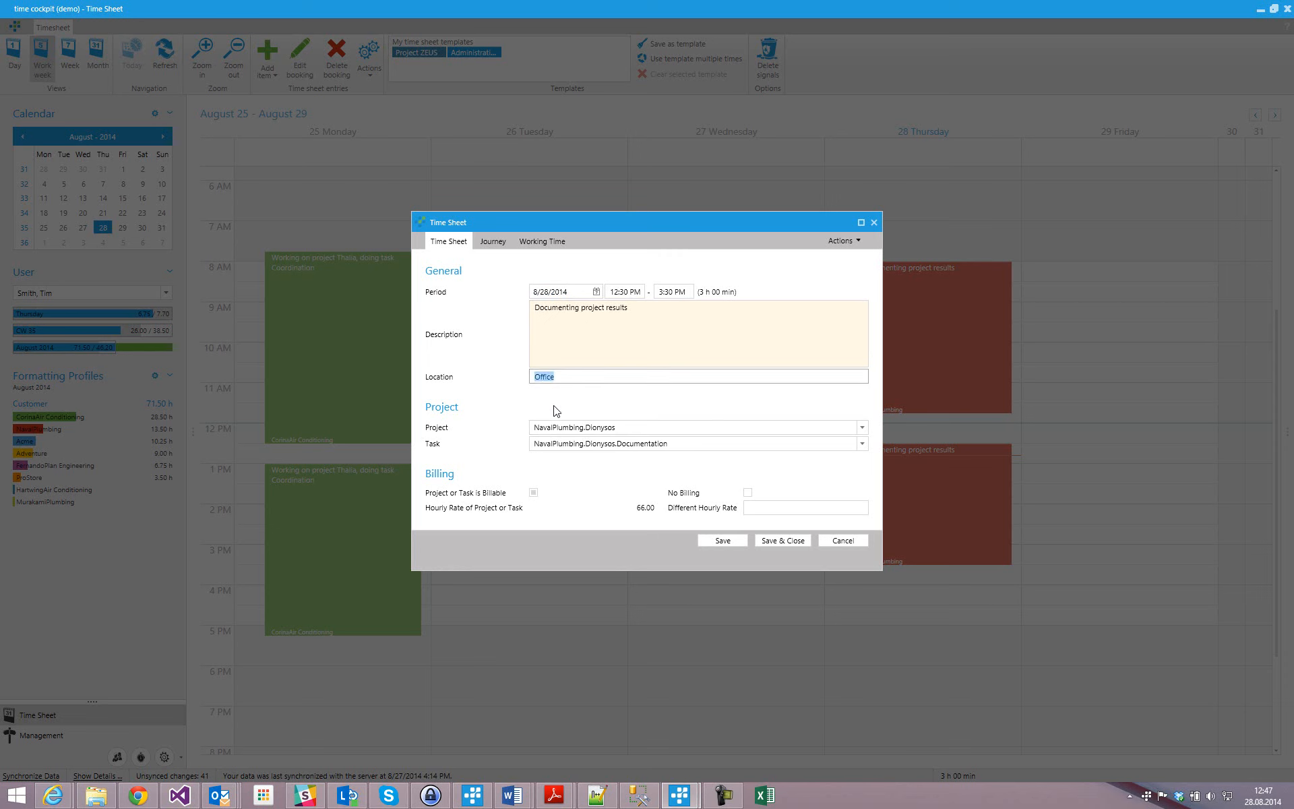
key("Escape")
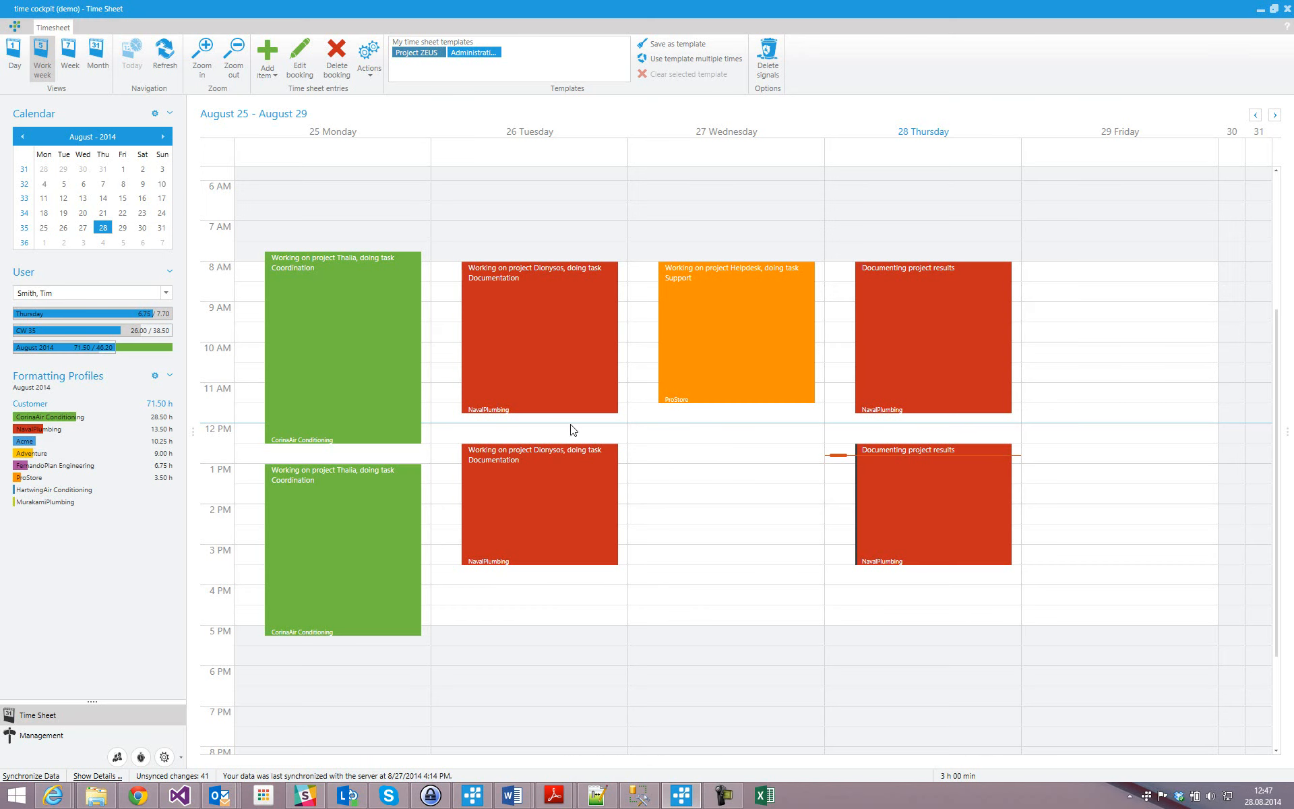
Open Timesheets.xlsx in Excel, set the Location in cell K3 to "At home", and save and close the workbook.
left_click(764, 796)
right_click(764, 800)
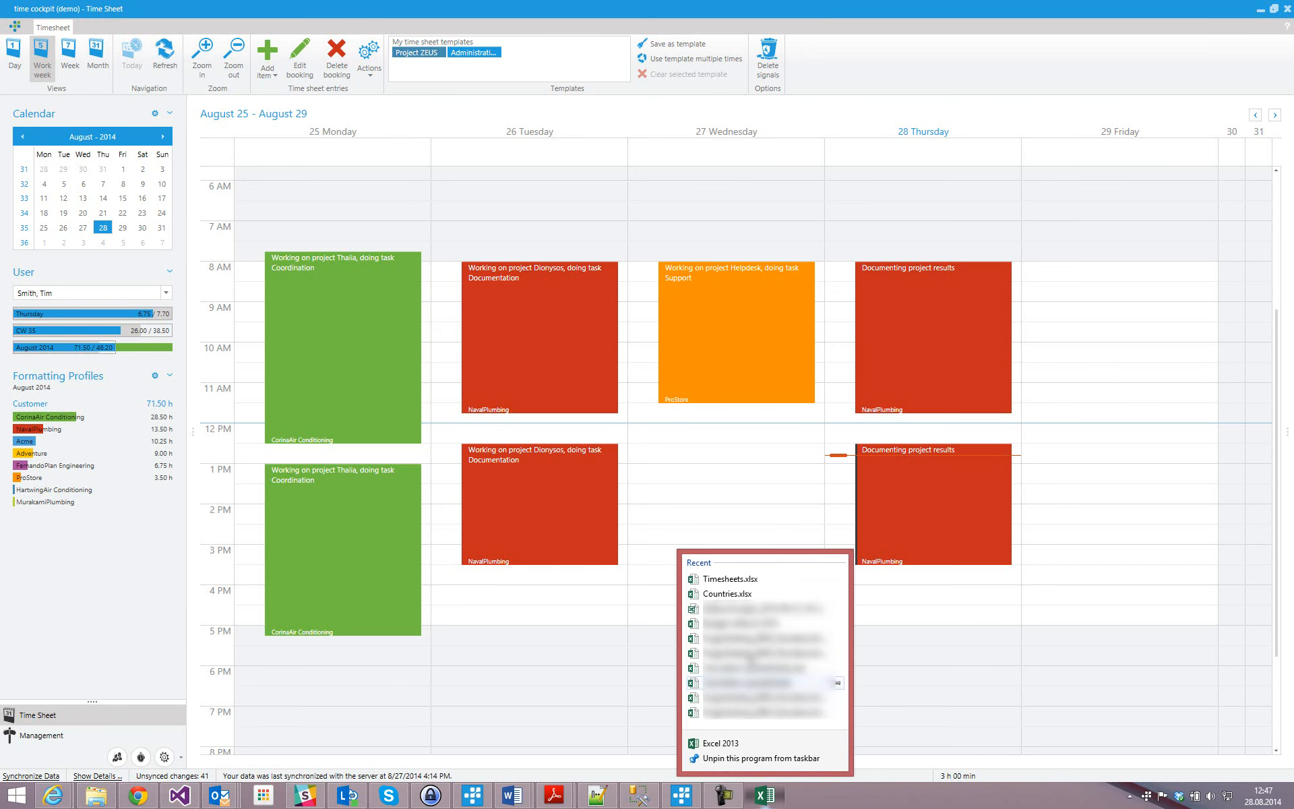
left_click(729, 577)
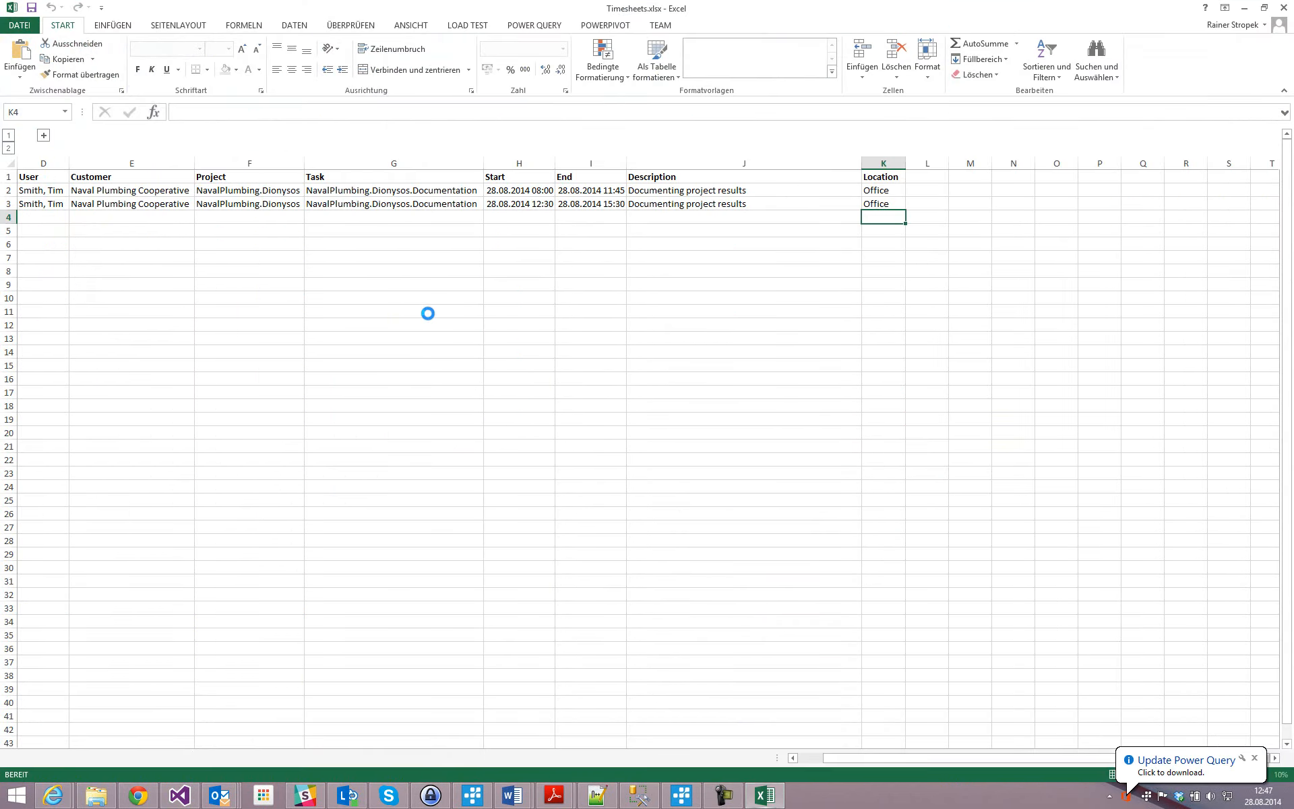
key("Up")
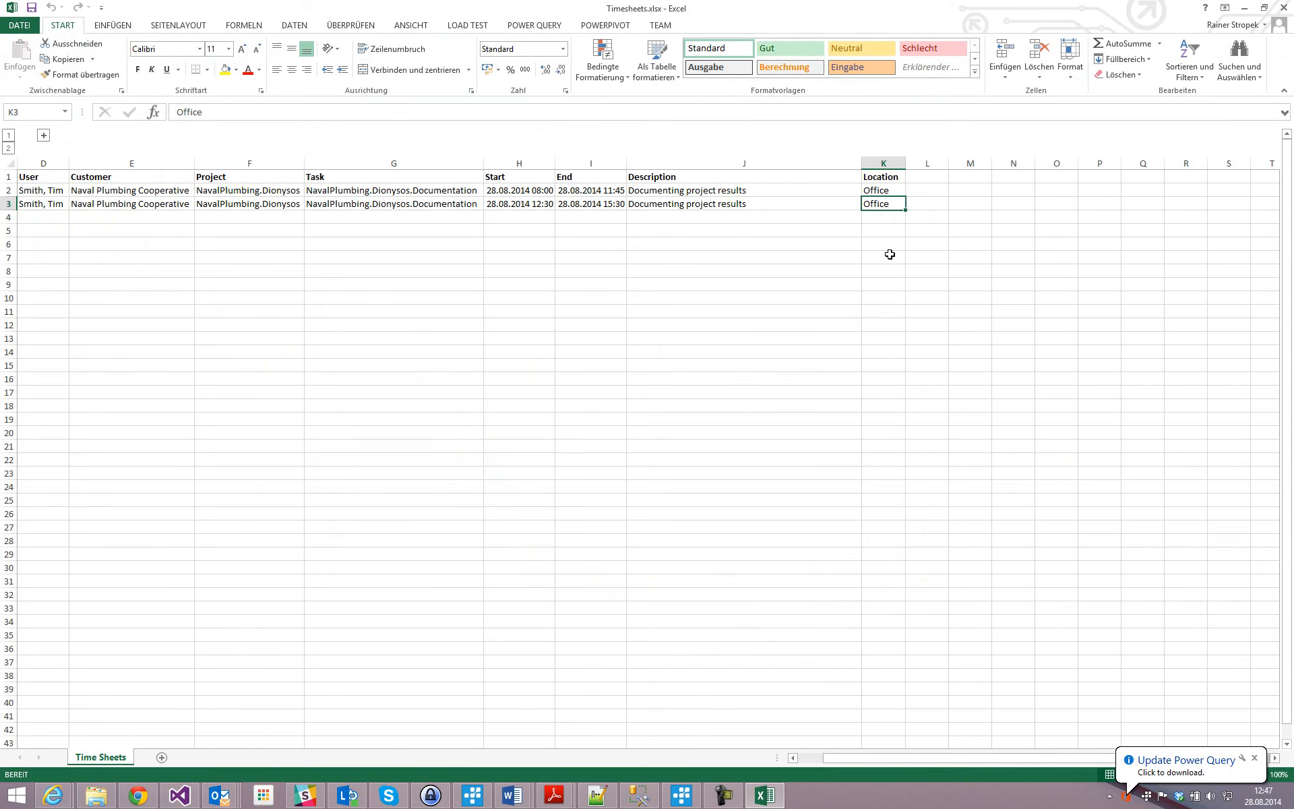
type("At home")
key("Return")
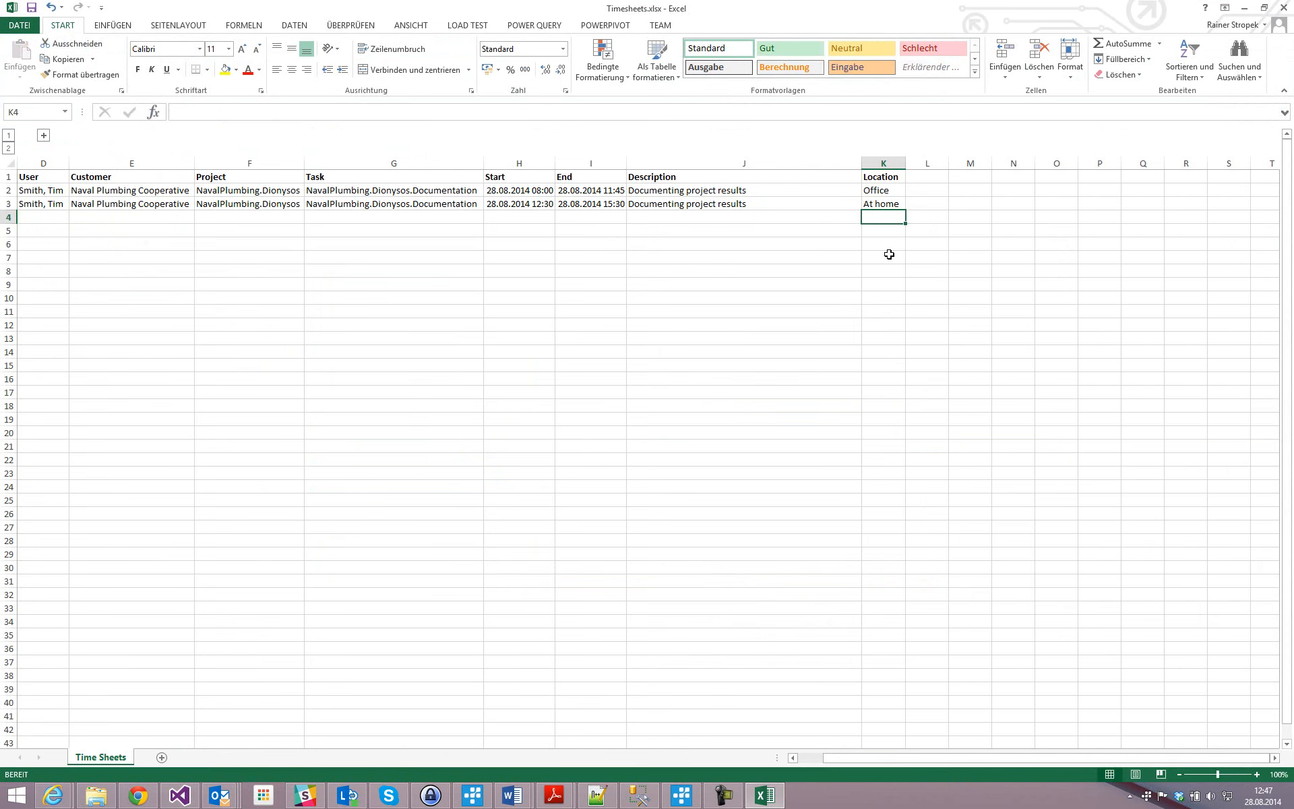
left_click(1281, 8)
left_click(582, 414)
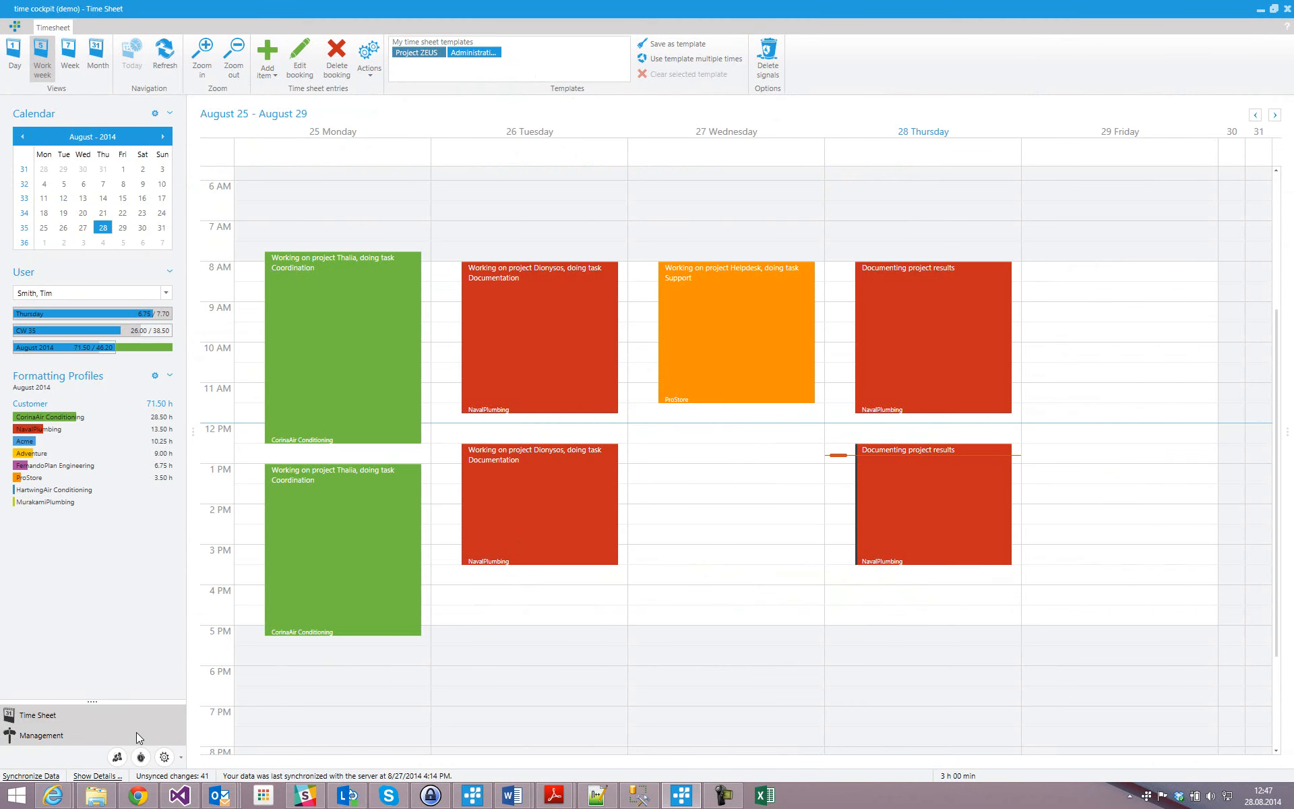
Return to the Timesheet import in time cockpit and reselect the edited Timesheets.xlsx as the source file.
left_click(136, 731)
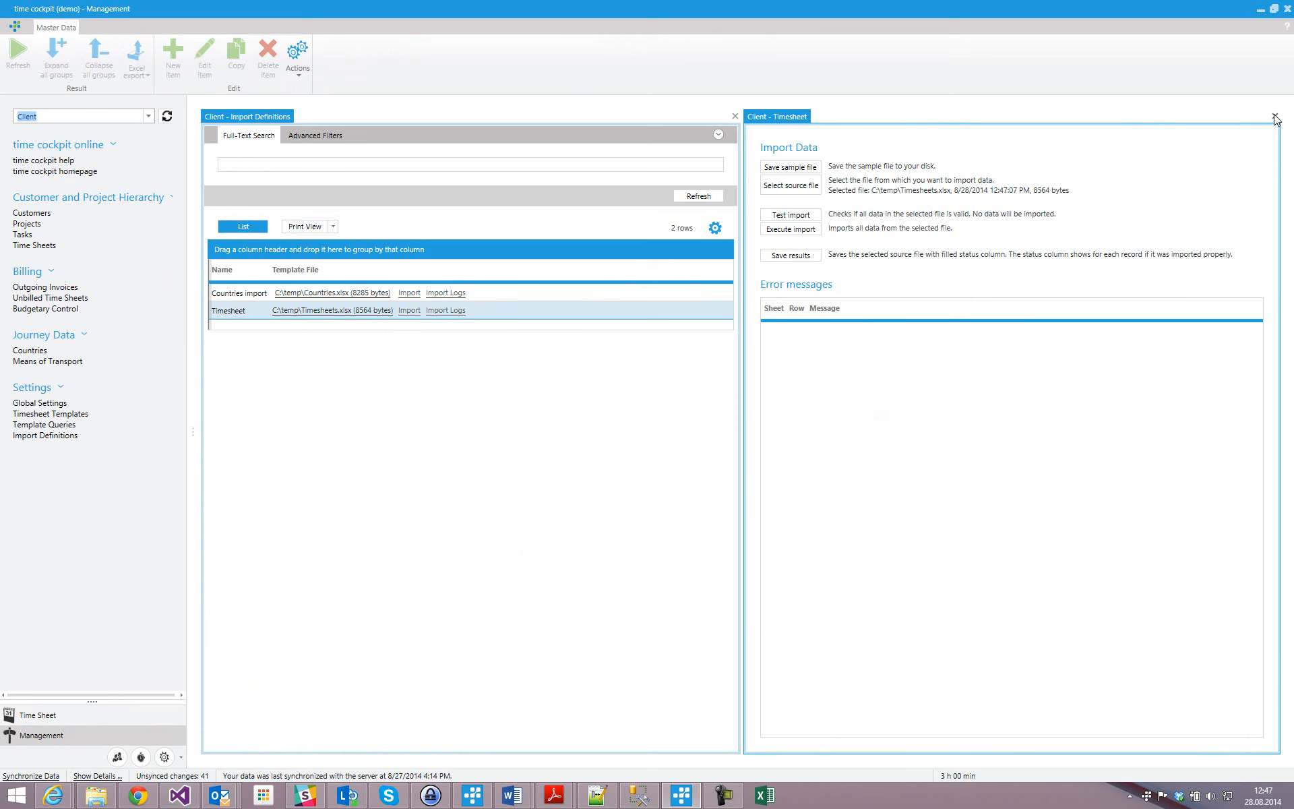
left_click(808, 189)
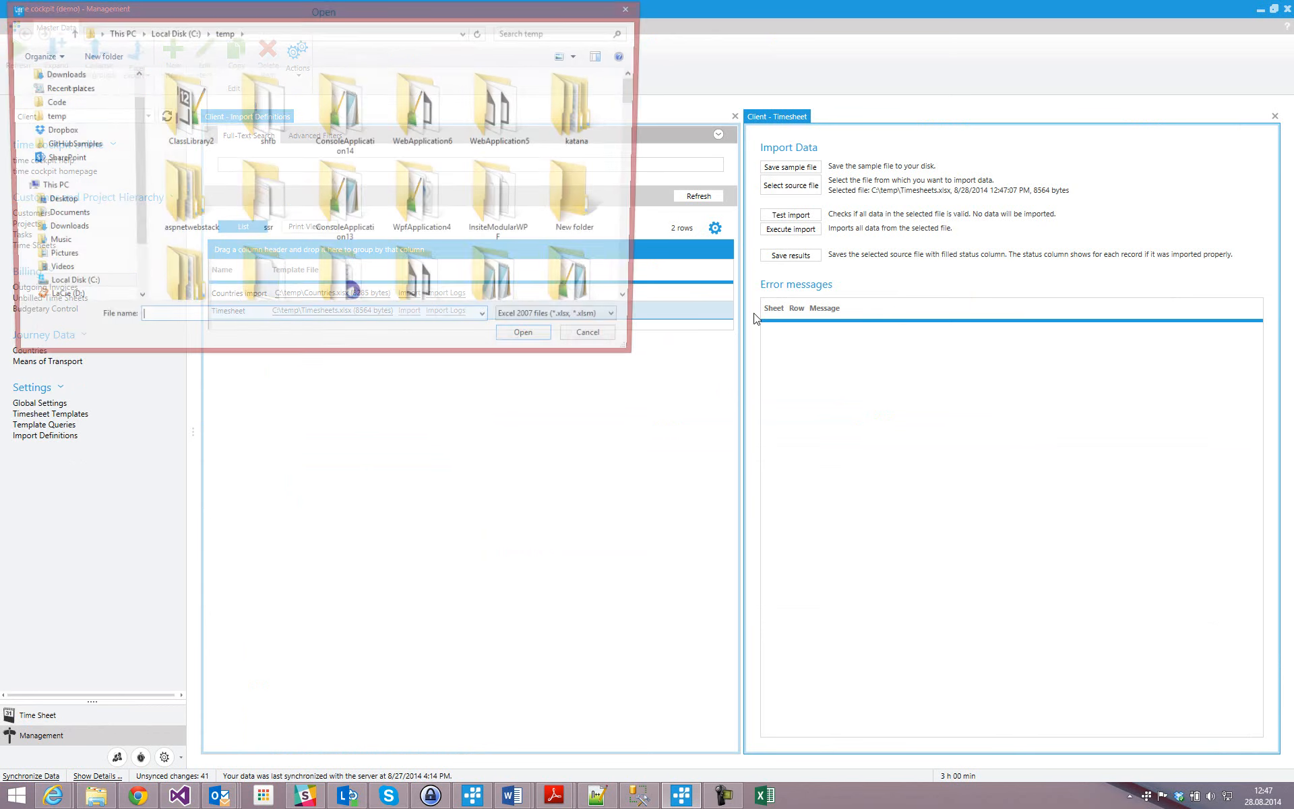
type("time")
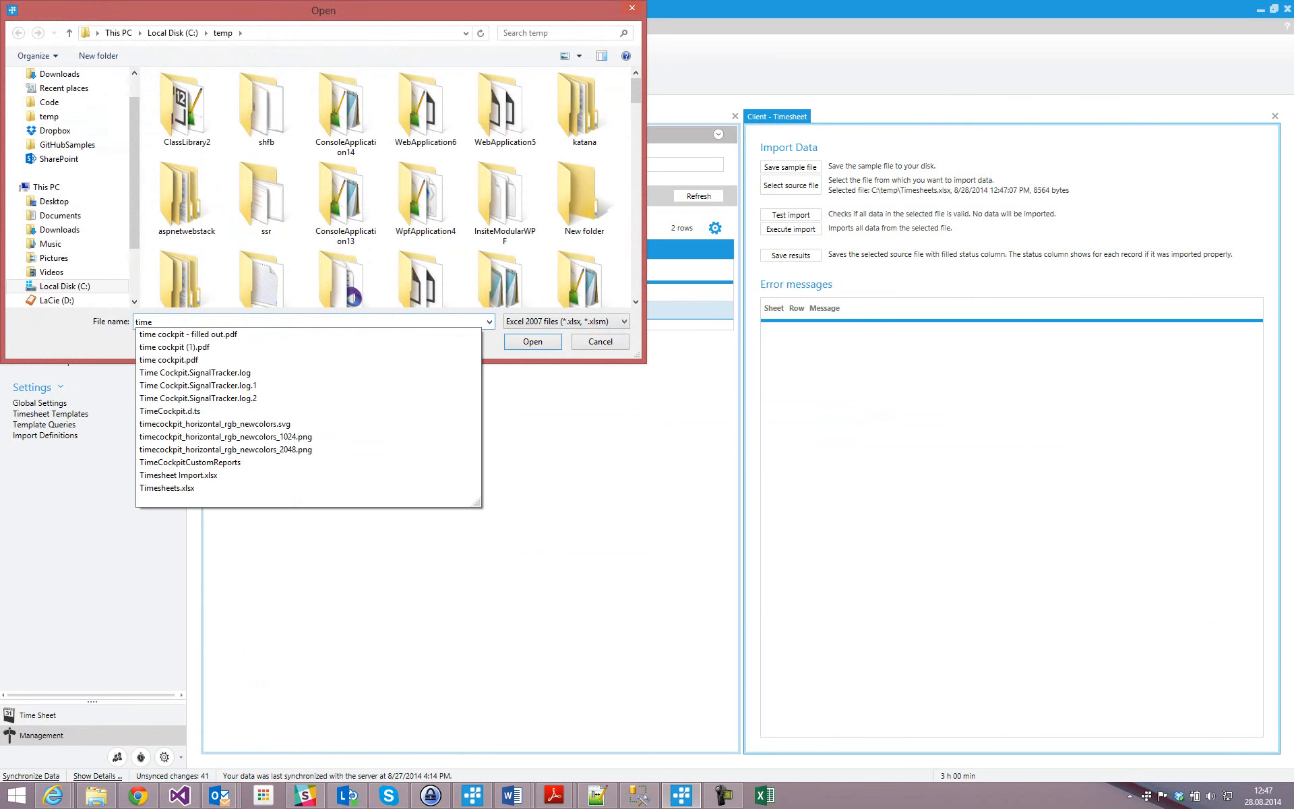
type("sh")
key("Down")
key("Down")
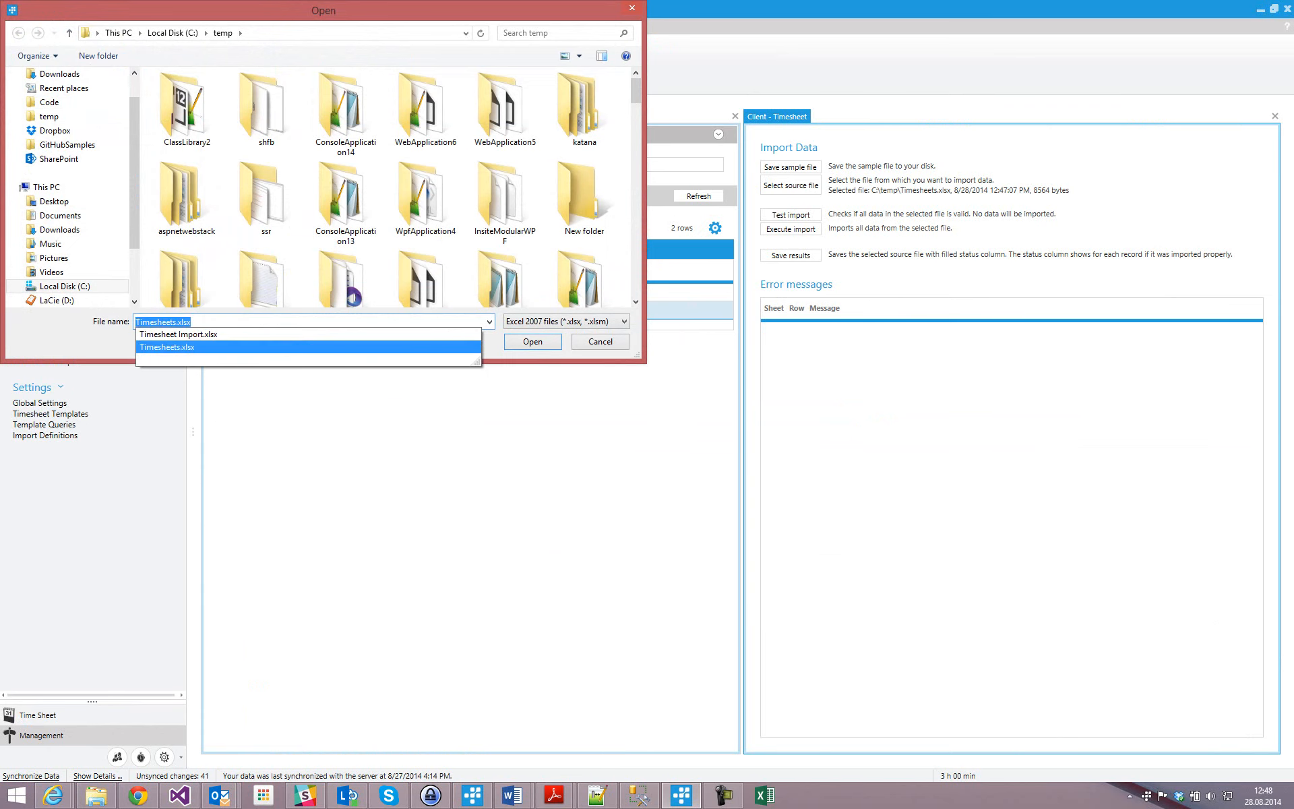
key("Return")
Execute the import again with the edited Timesheets.xlsx and close the result message.
left_click(802, 229)
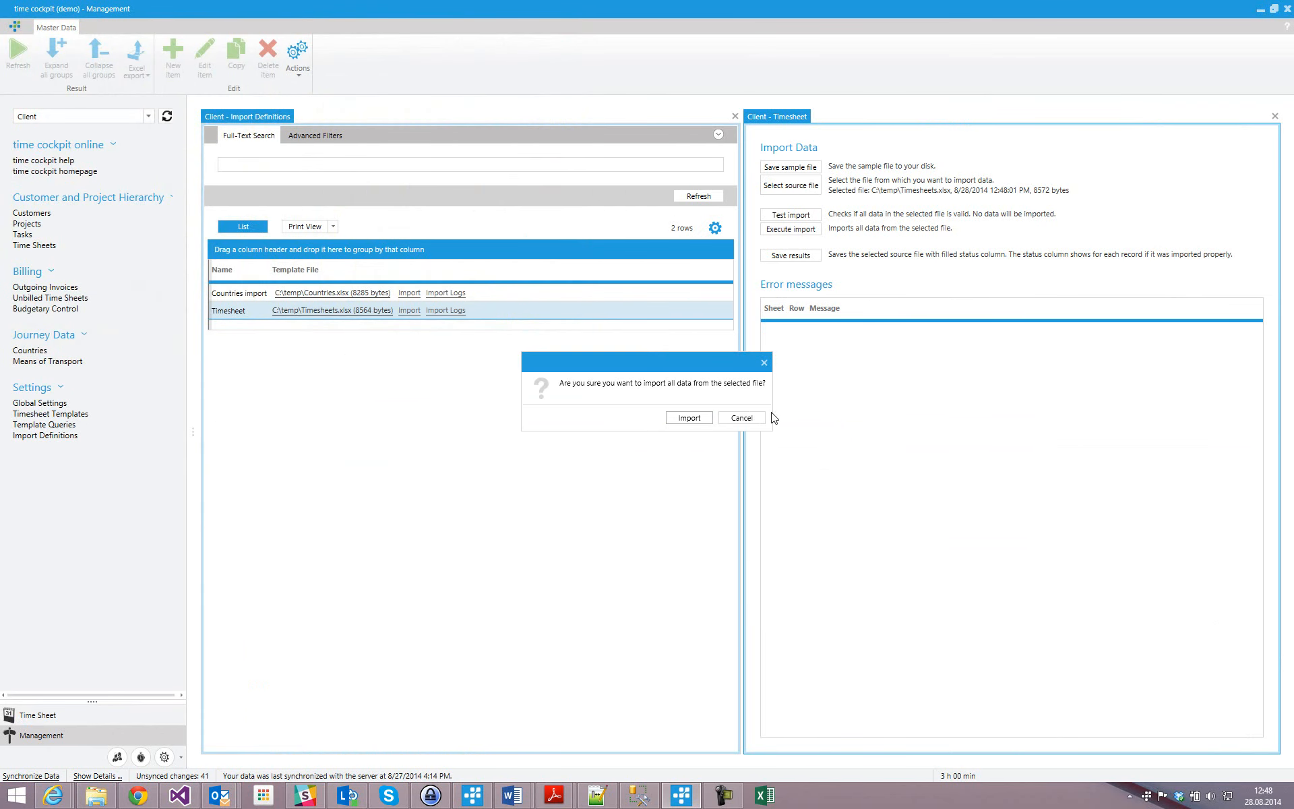
left_click(696, 419)
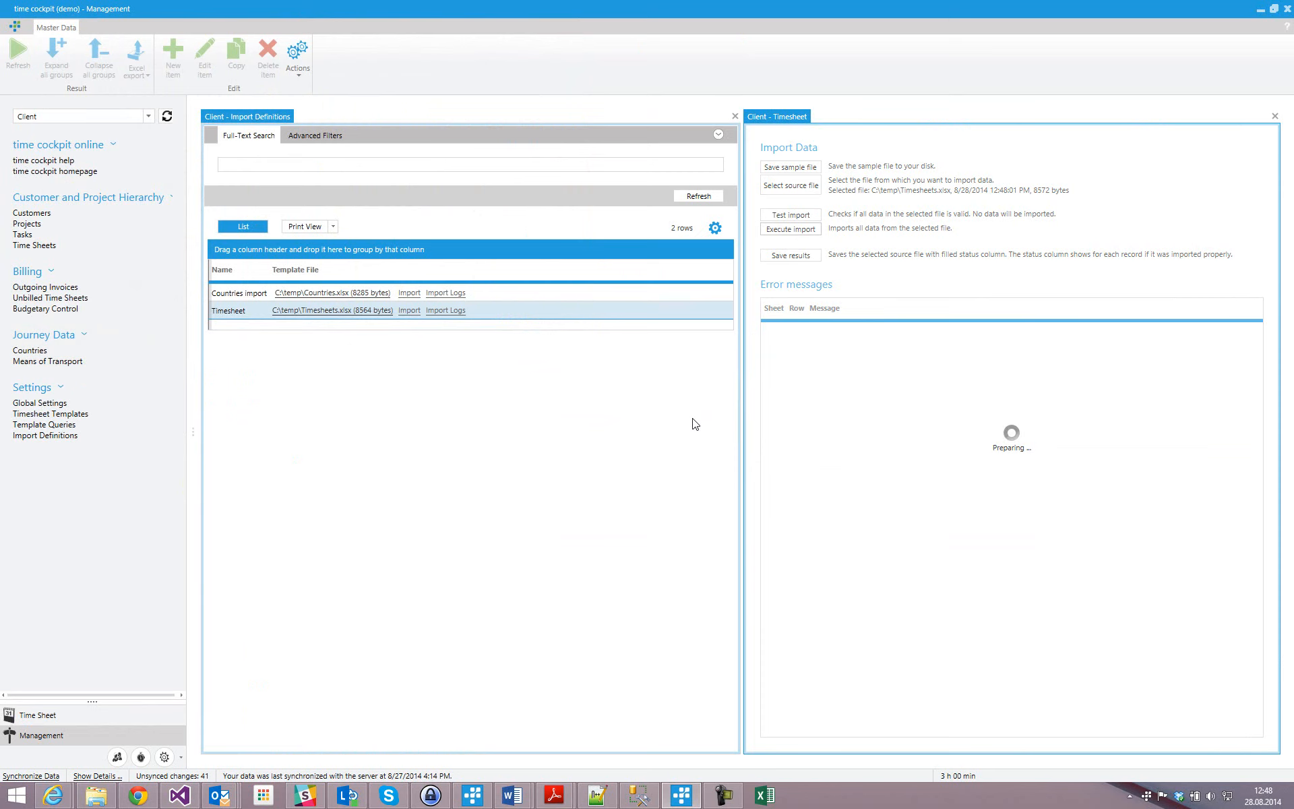
left_click(709, 450)
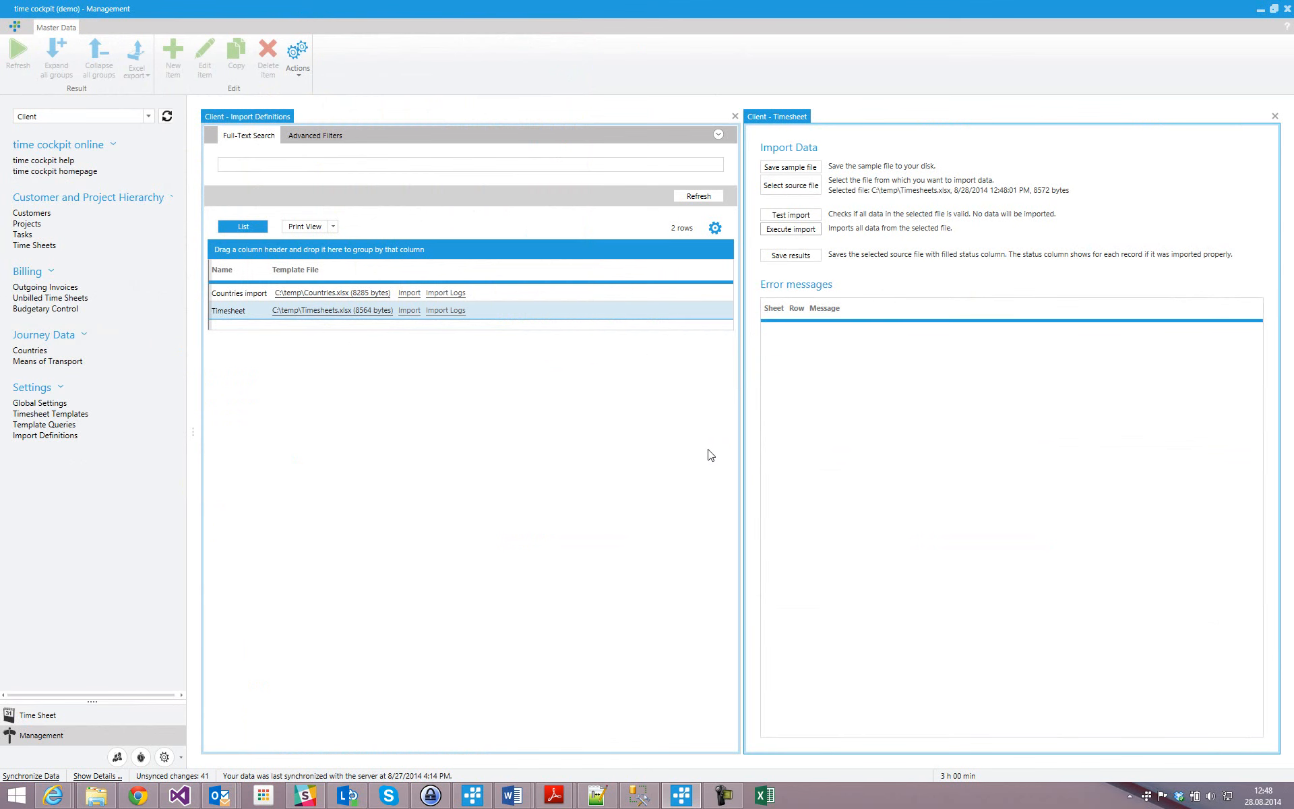
Open Thursday's 12:30 PM entry in the time sheet calendar, check its updated location, and close it without changes.
left_click(137, 712)
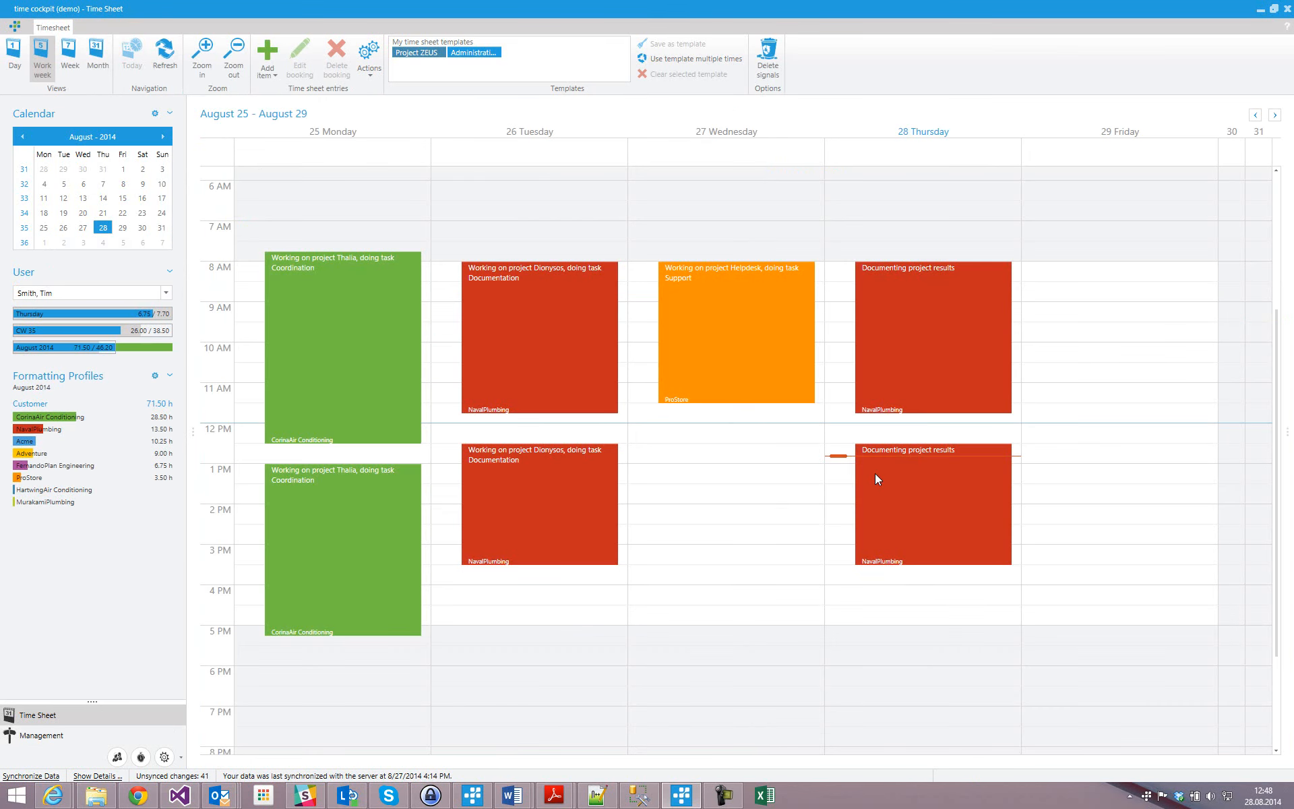
mouse_move(903, 518)
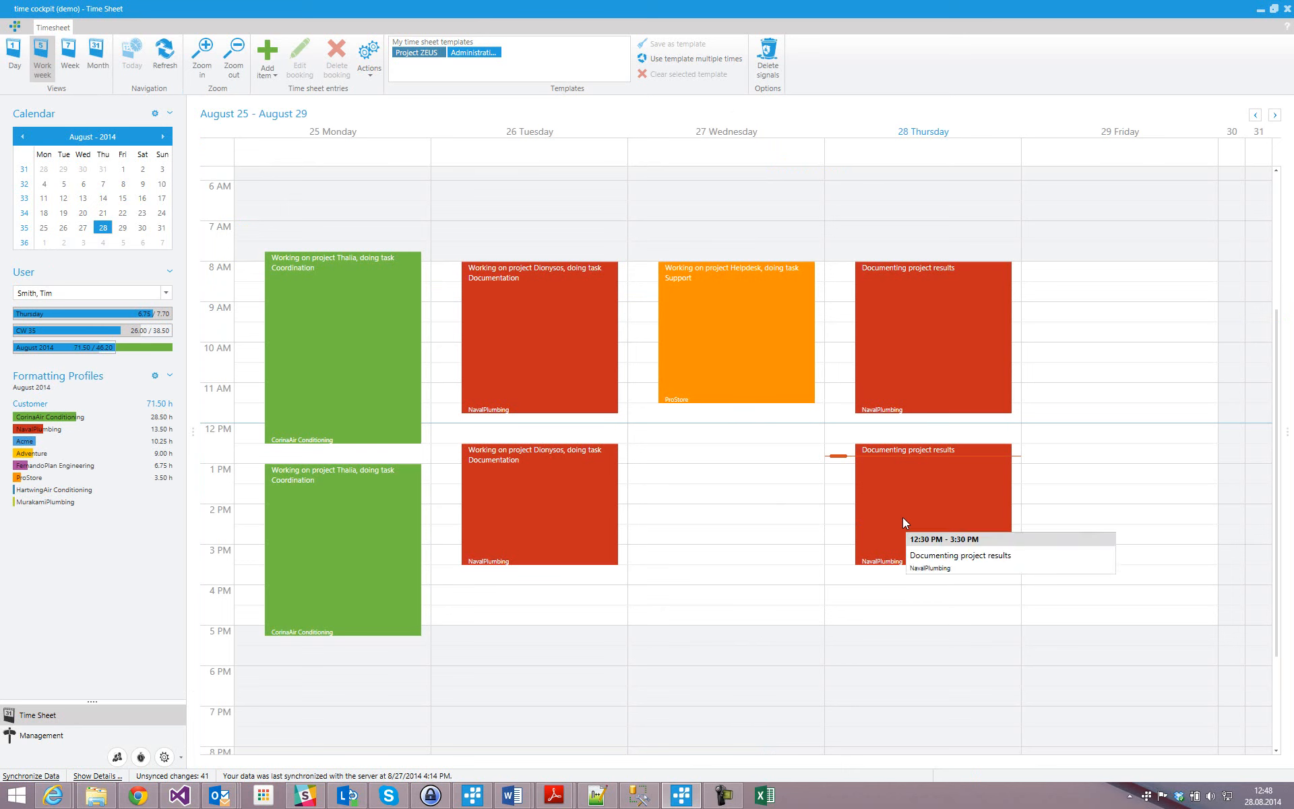
double_click(903, 516)
left_click(615, 379)
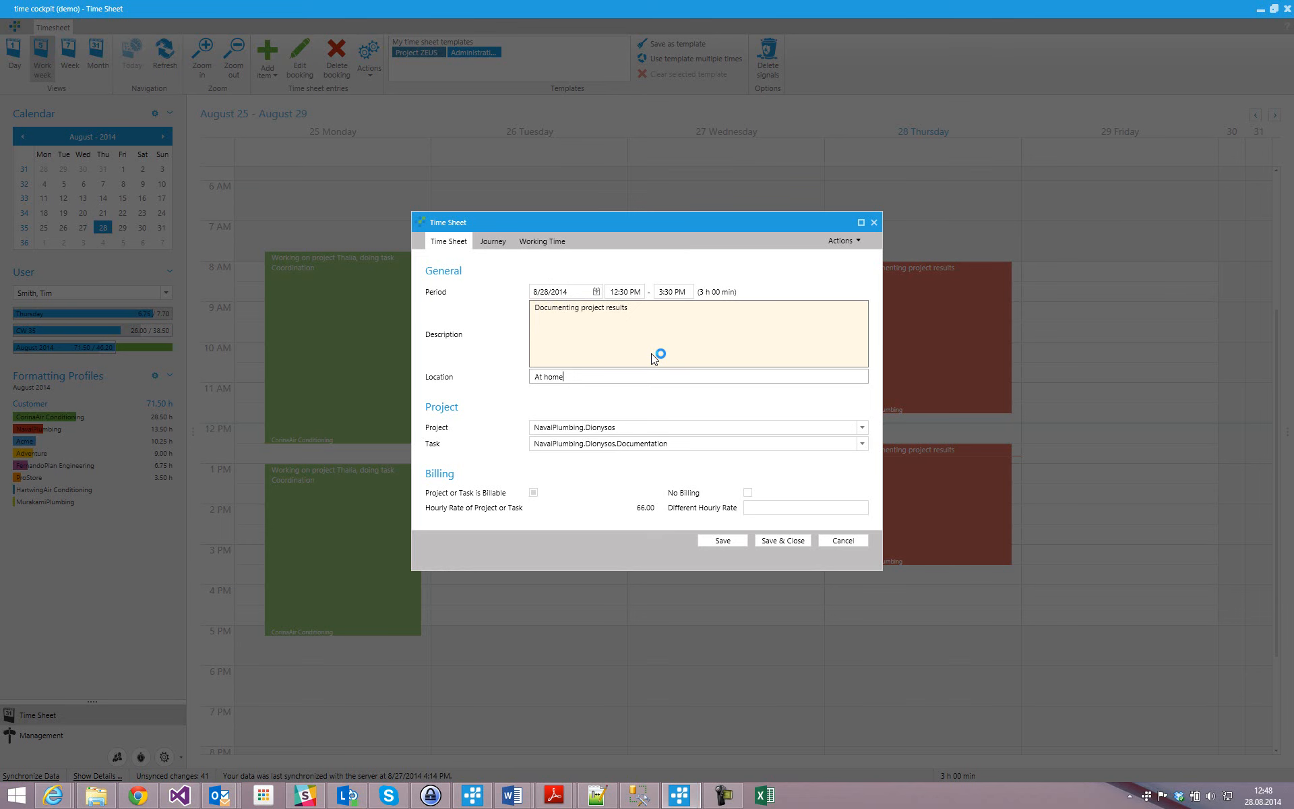
key("Escape")
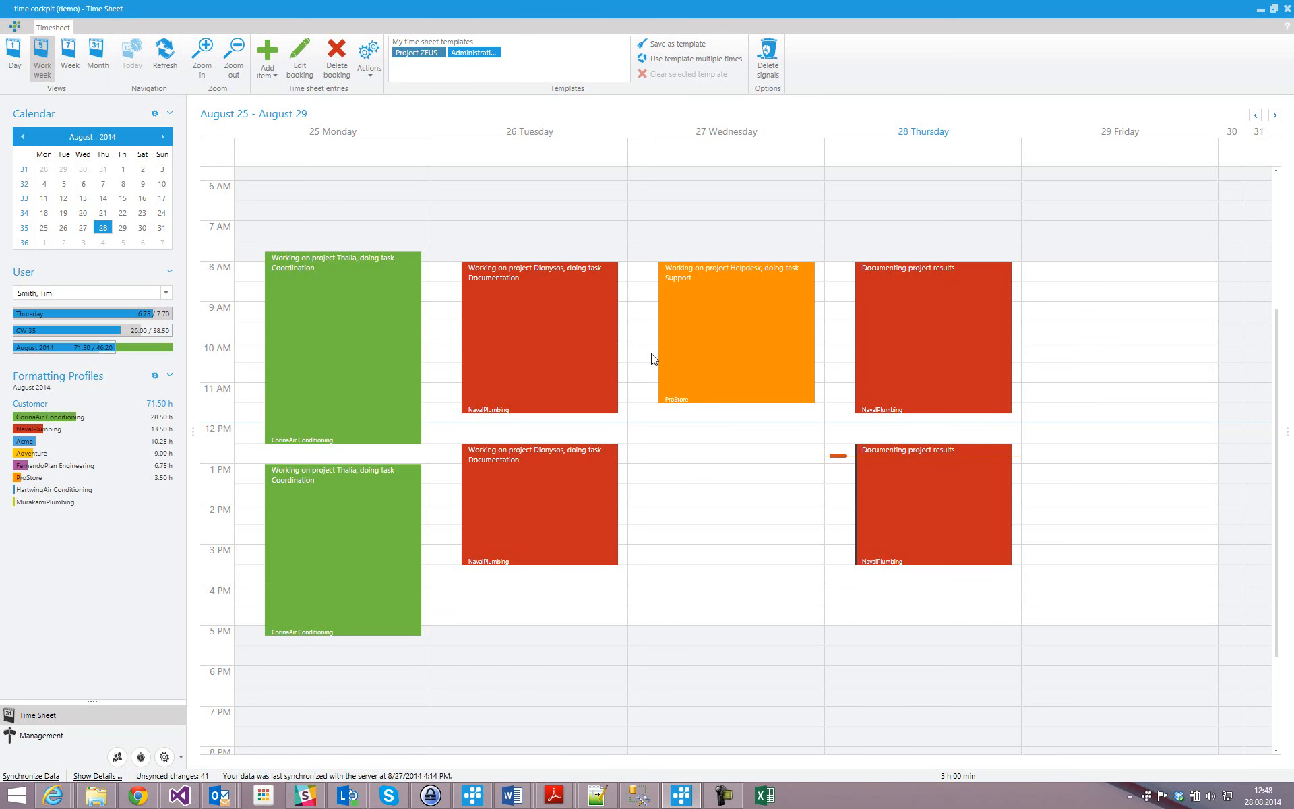